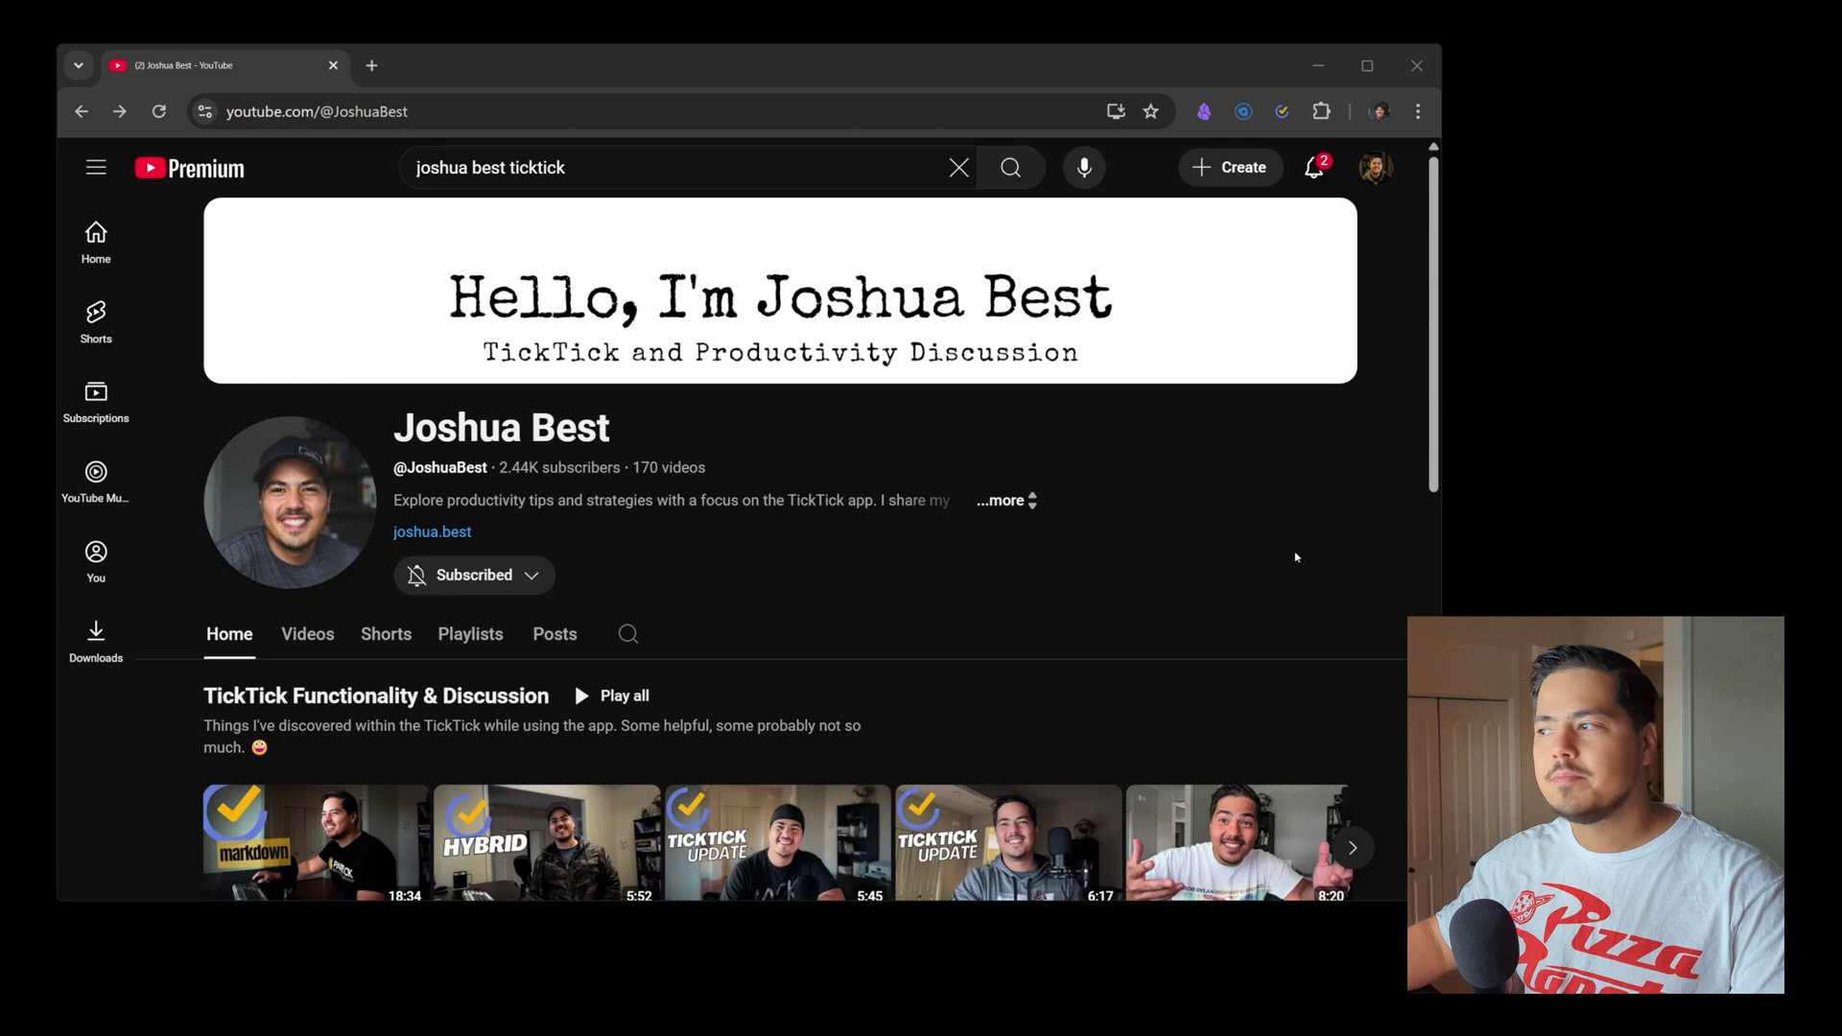
Open the 'Format text in TickTick using Markdown' video and pause it.
scroll(1295, 557, down, 3)
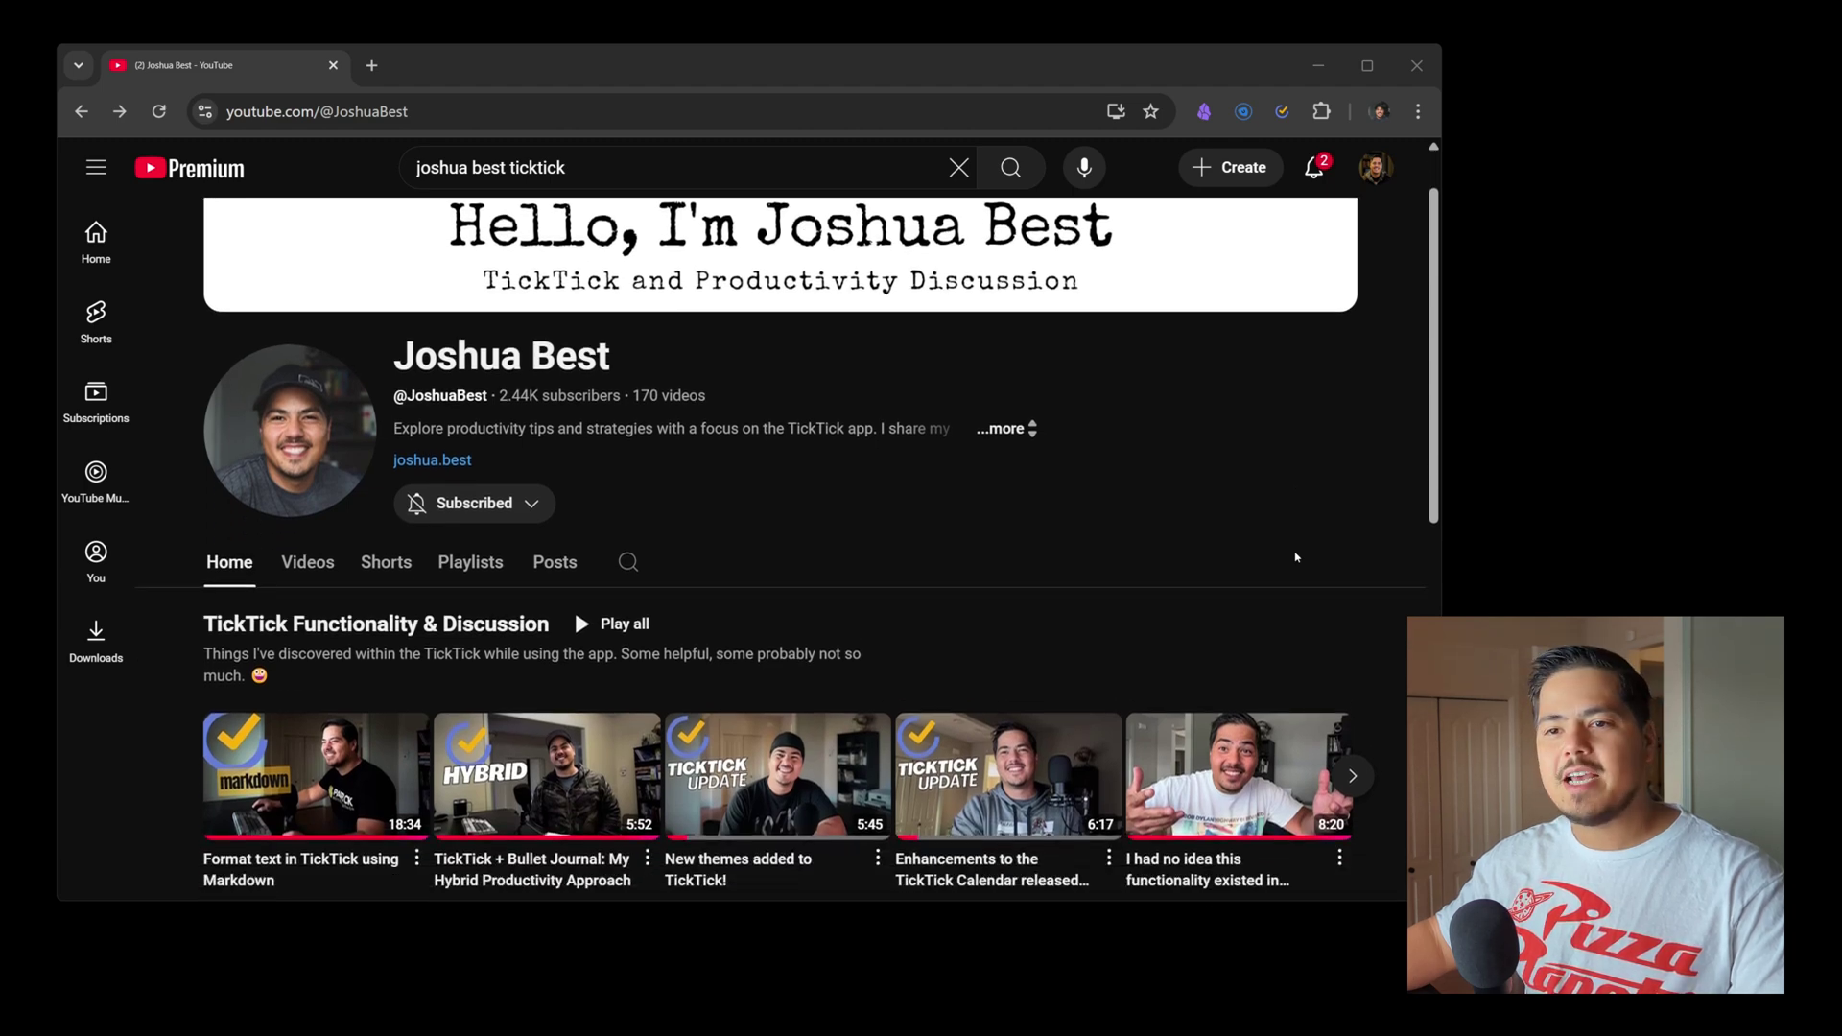
scroll(389, 729, down, 1)
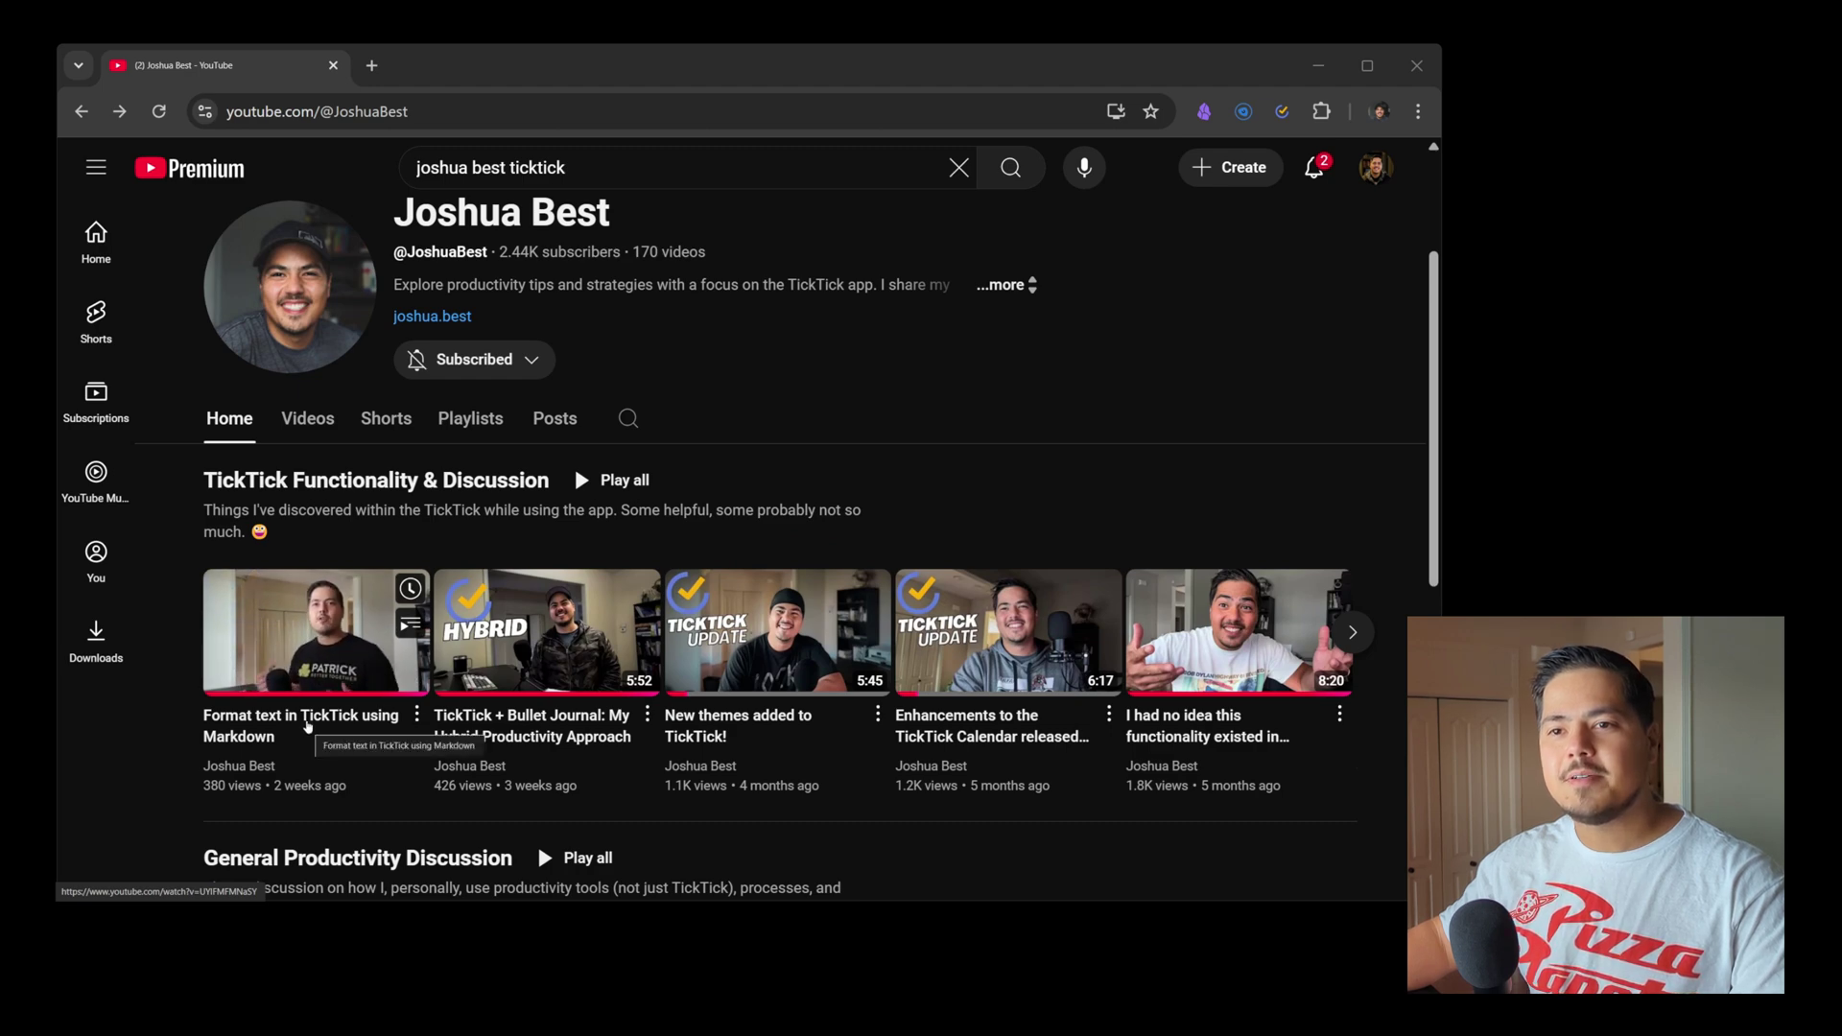
click(307, 727)
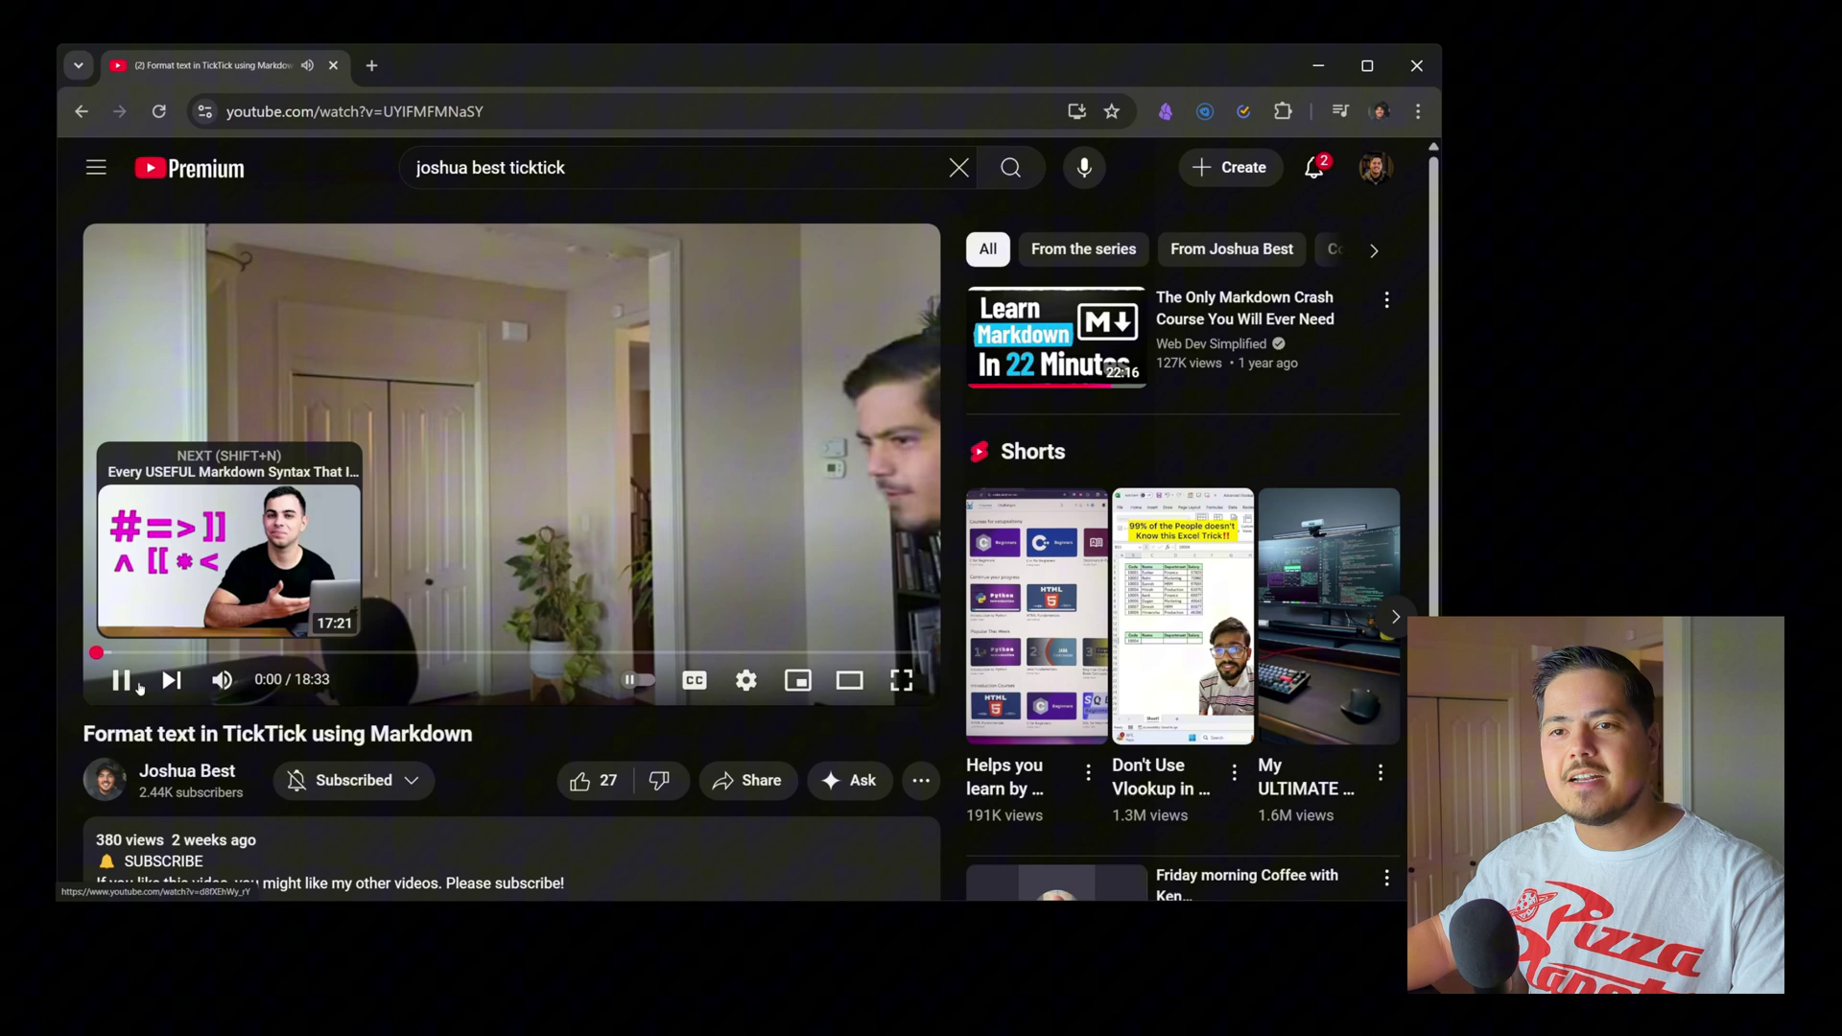
click(124, 681)
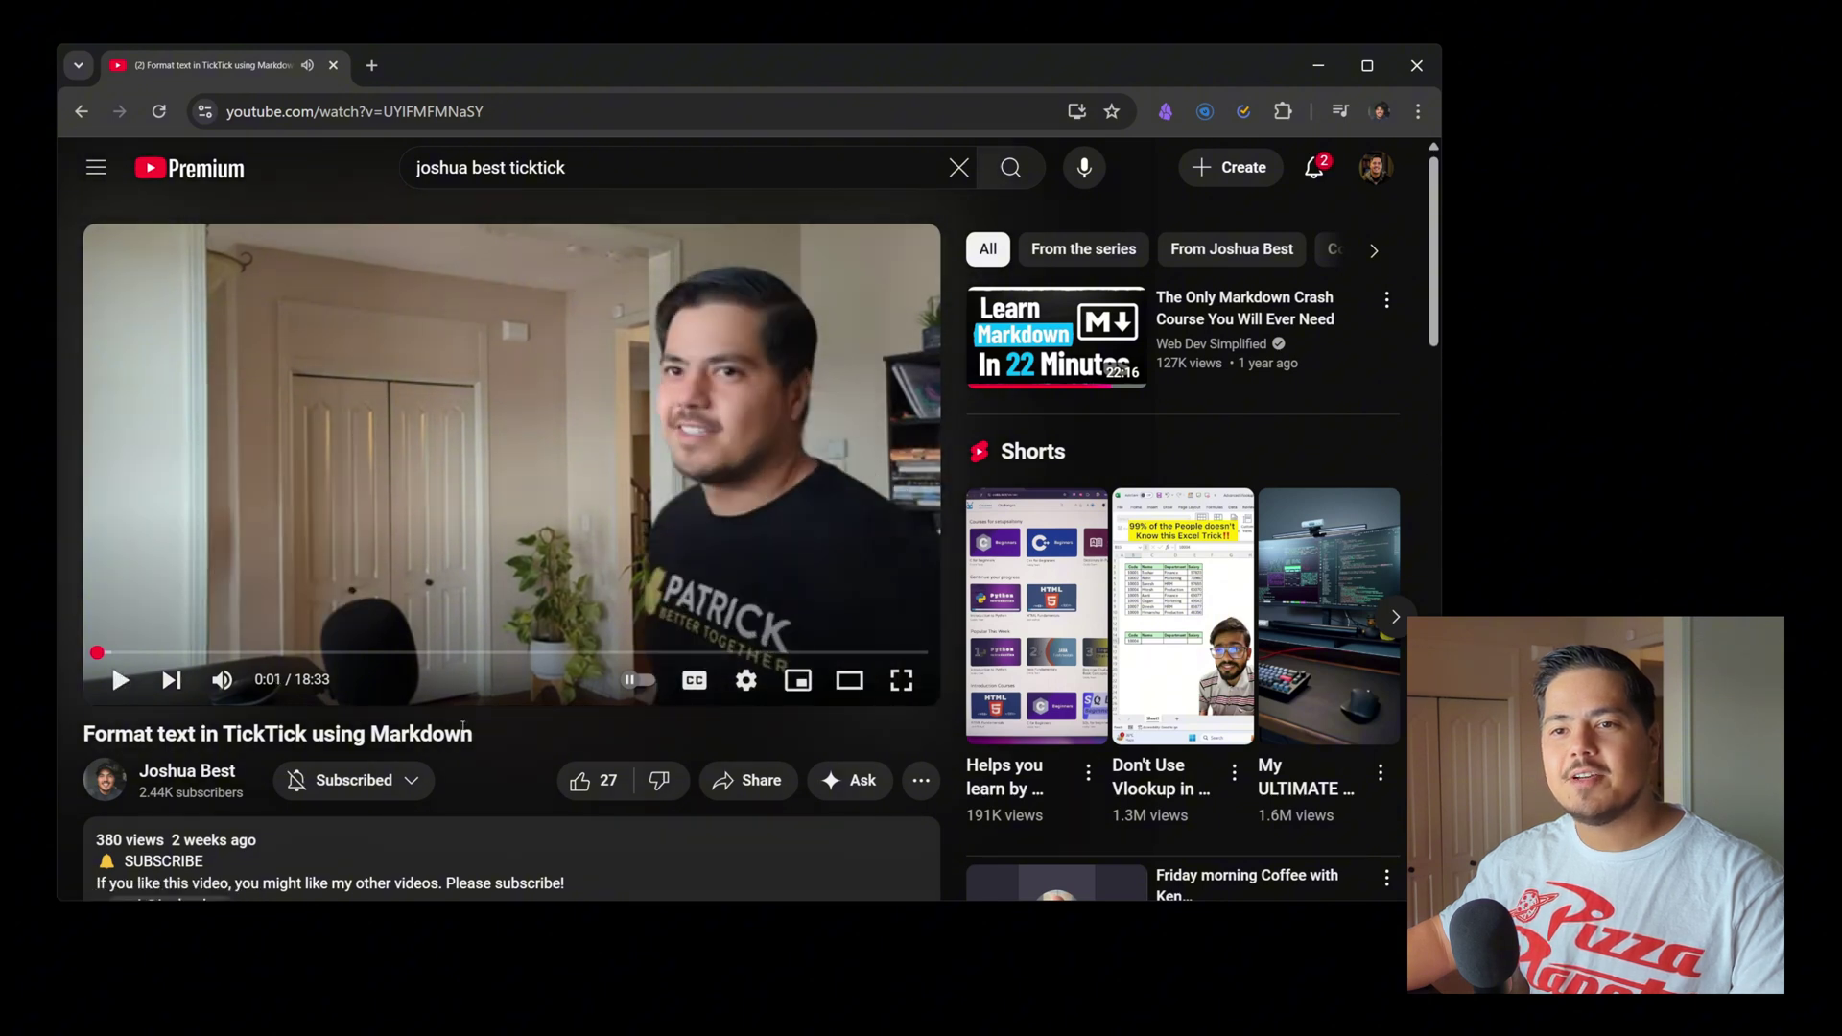
Scroll to the comments and expand the pinned comment about multi-line code.
scroll(470, 729, down, 5)
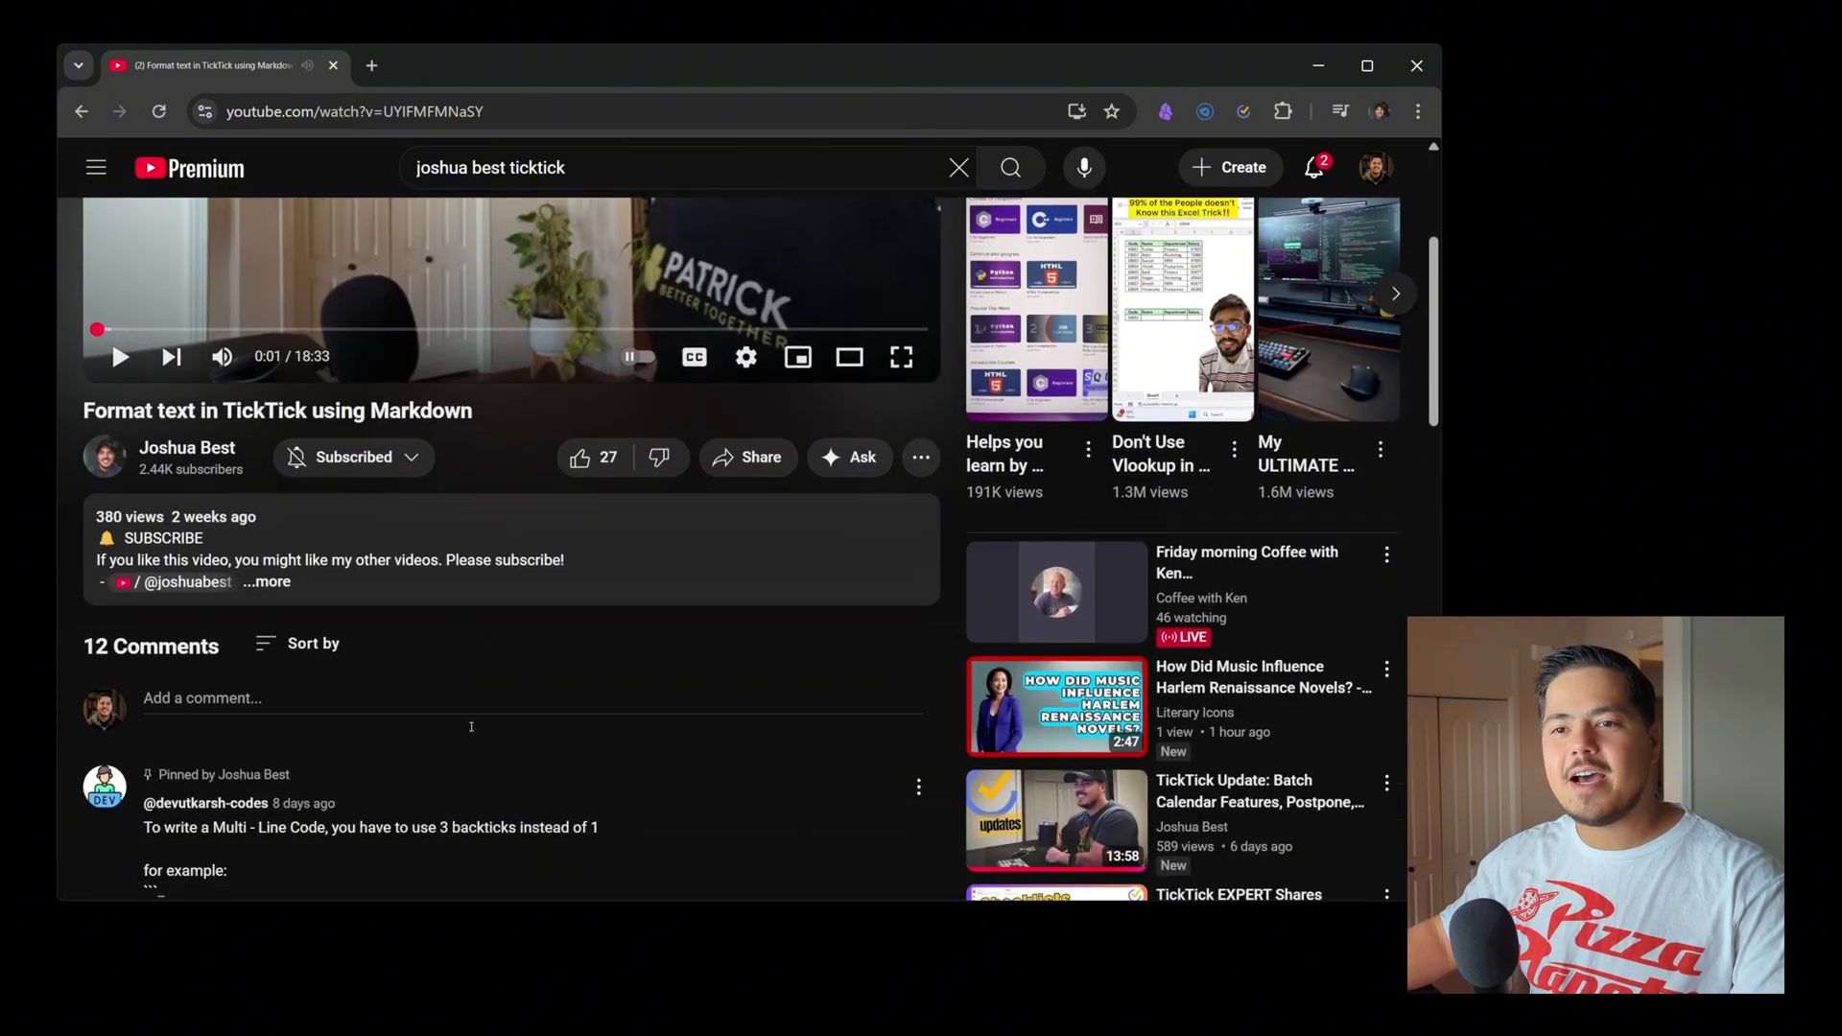
scroll(471, 729, down, 2)
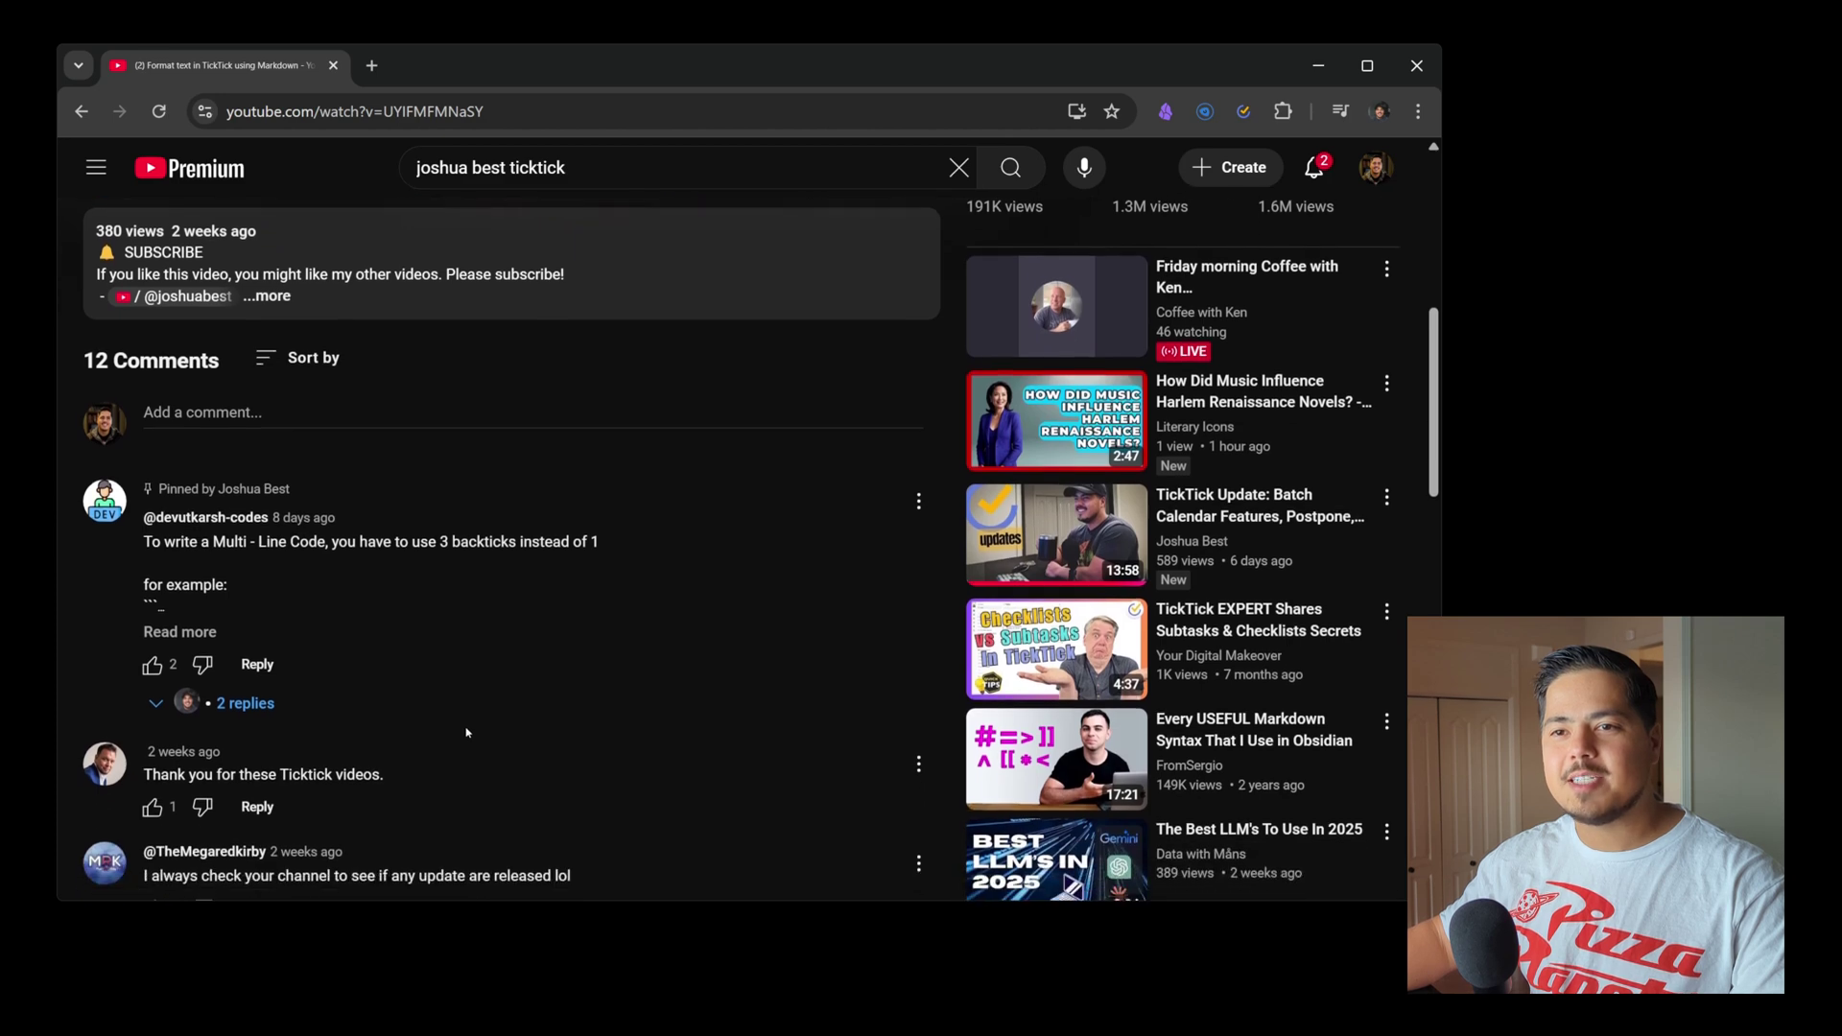
click(288, 641)
scroll(350, 638, down, 1)
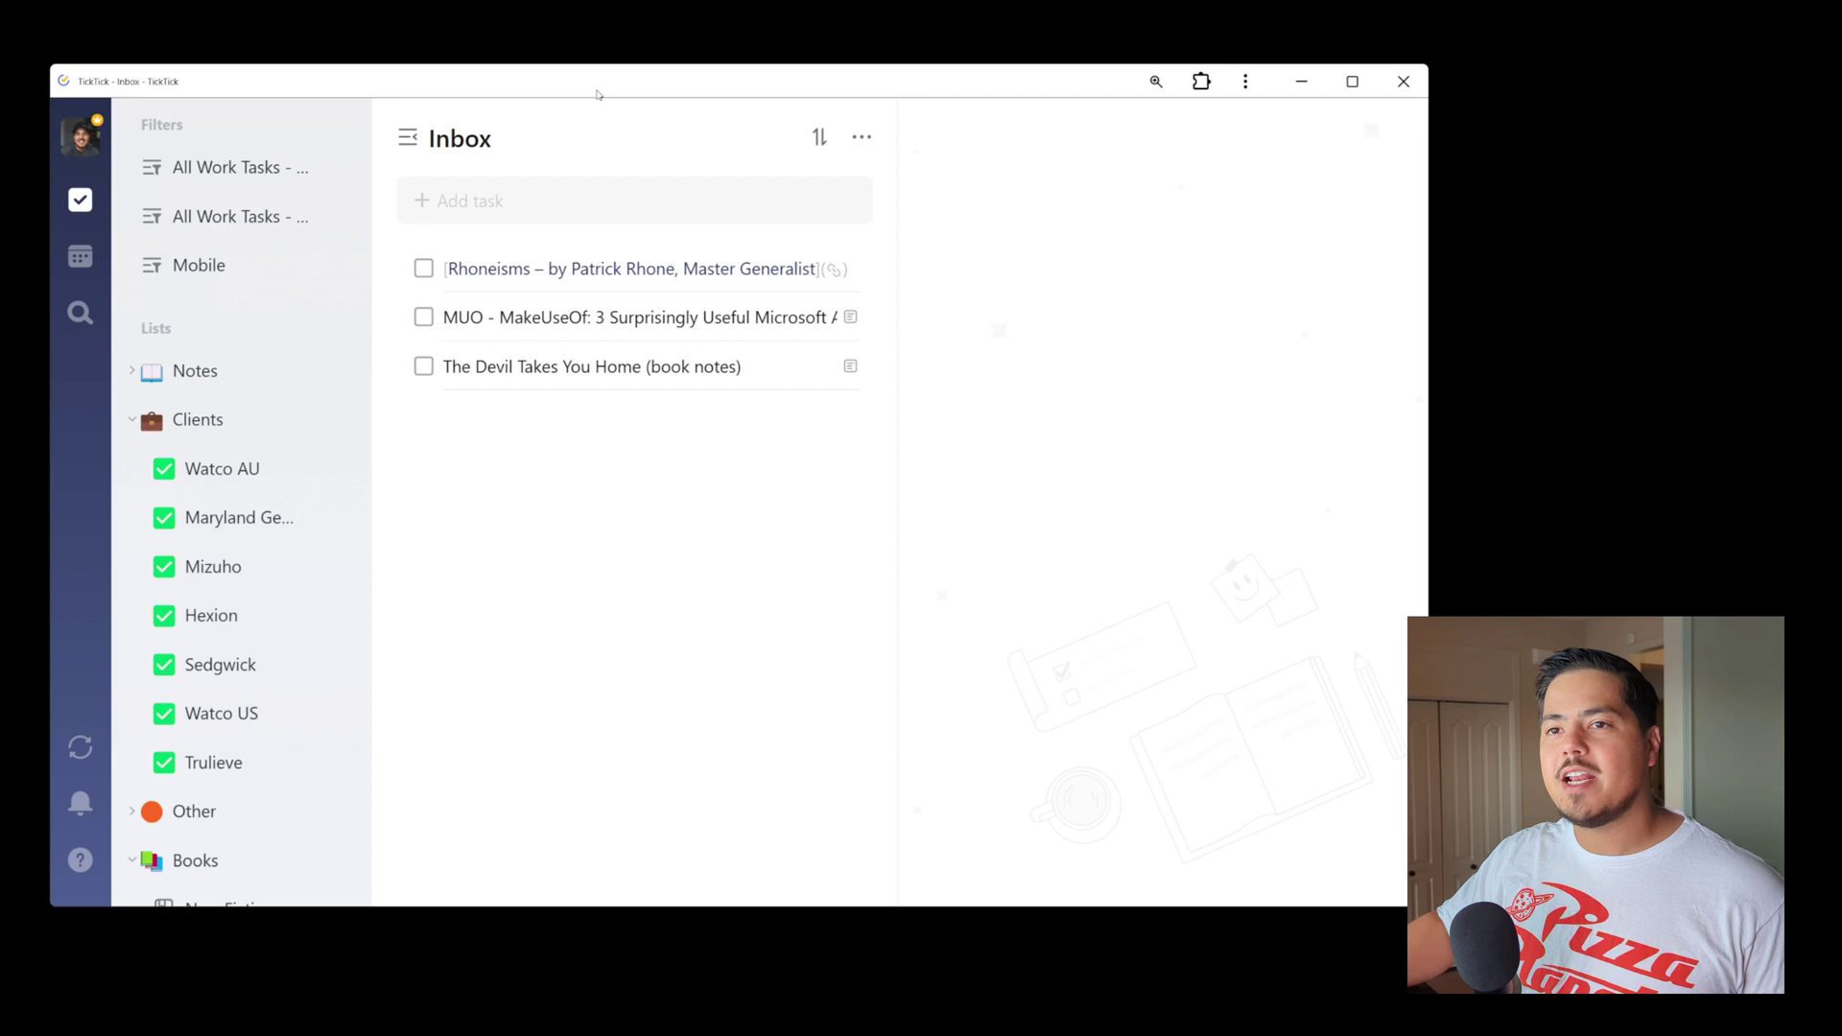
Add a 'Code Notes' task to the Inbox and convert it into a note.
click(495, 209)
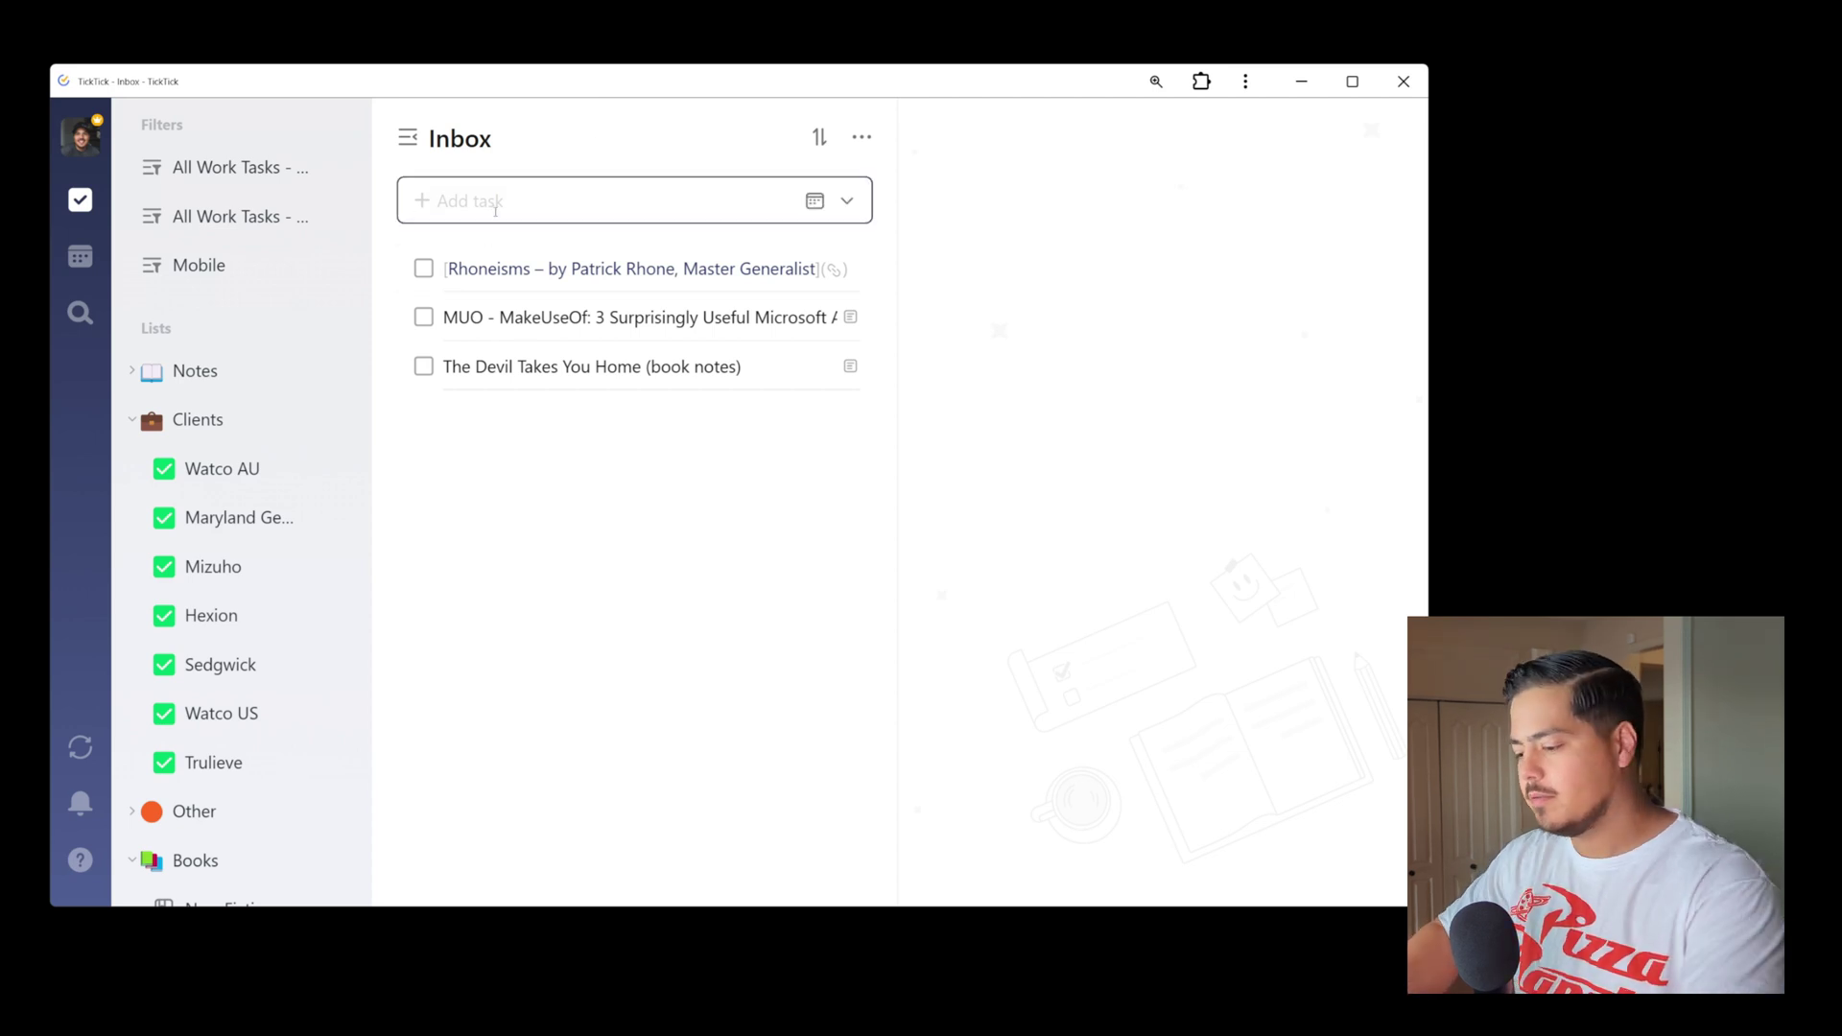
text(Code Notes)
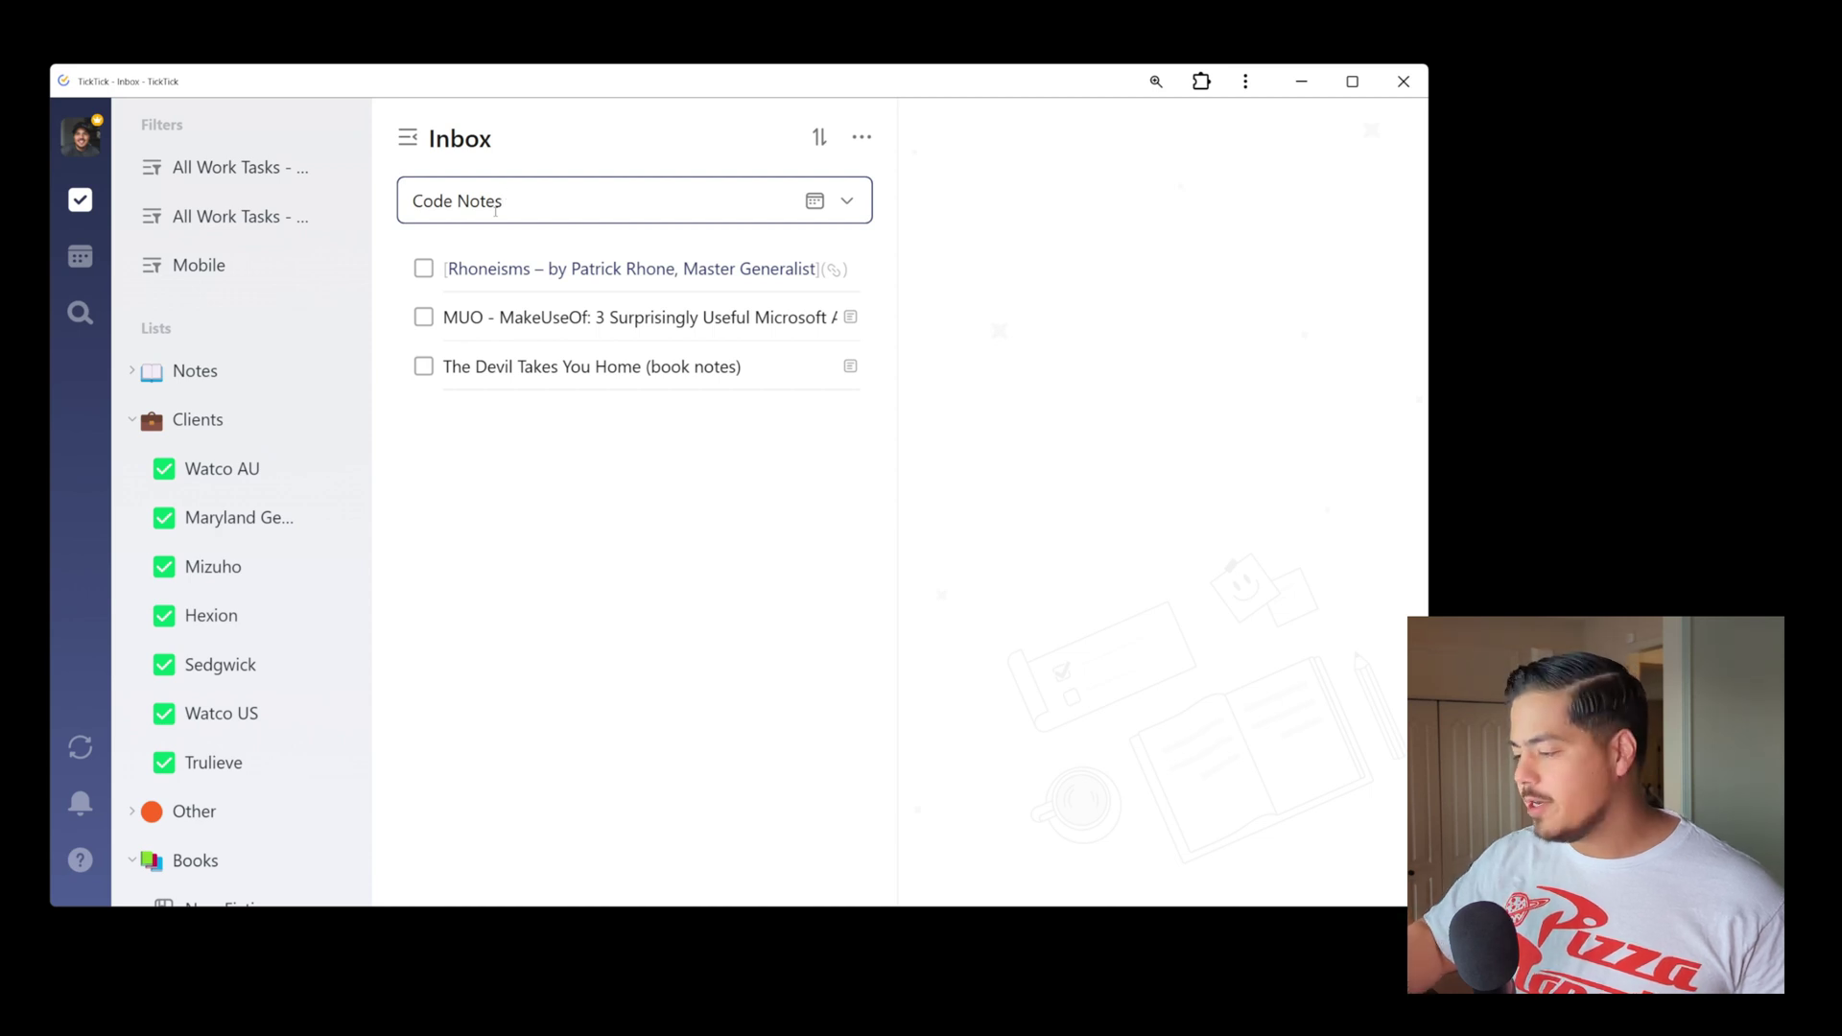
key(Return)
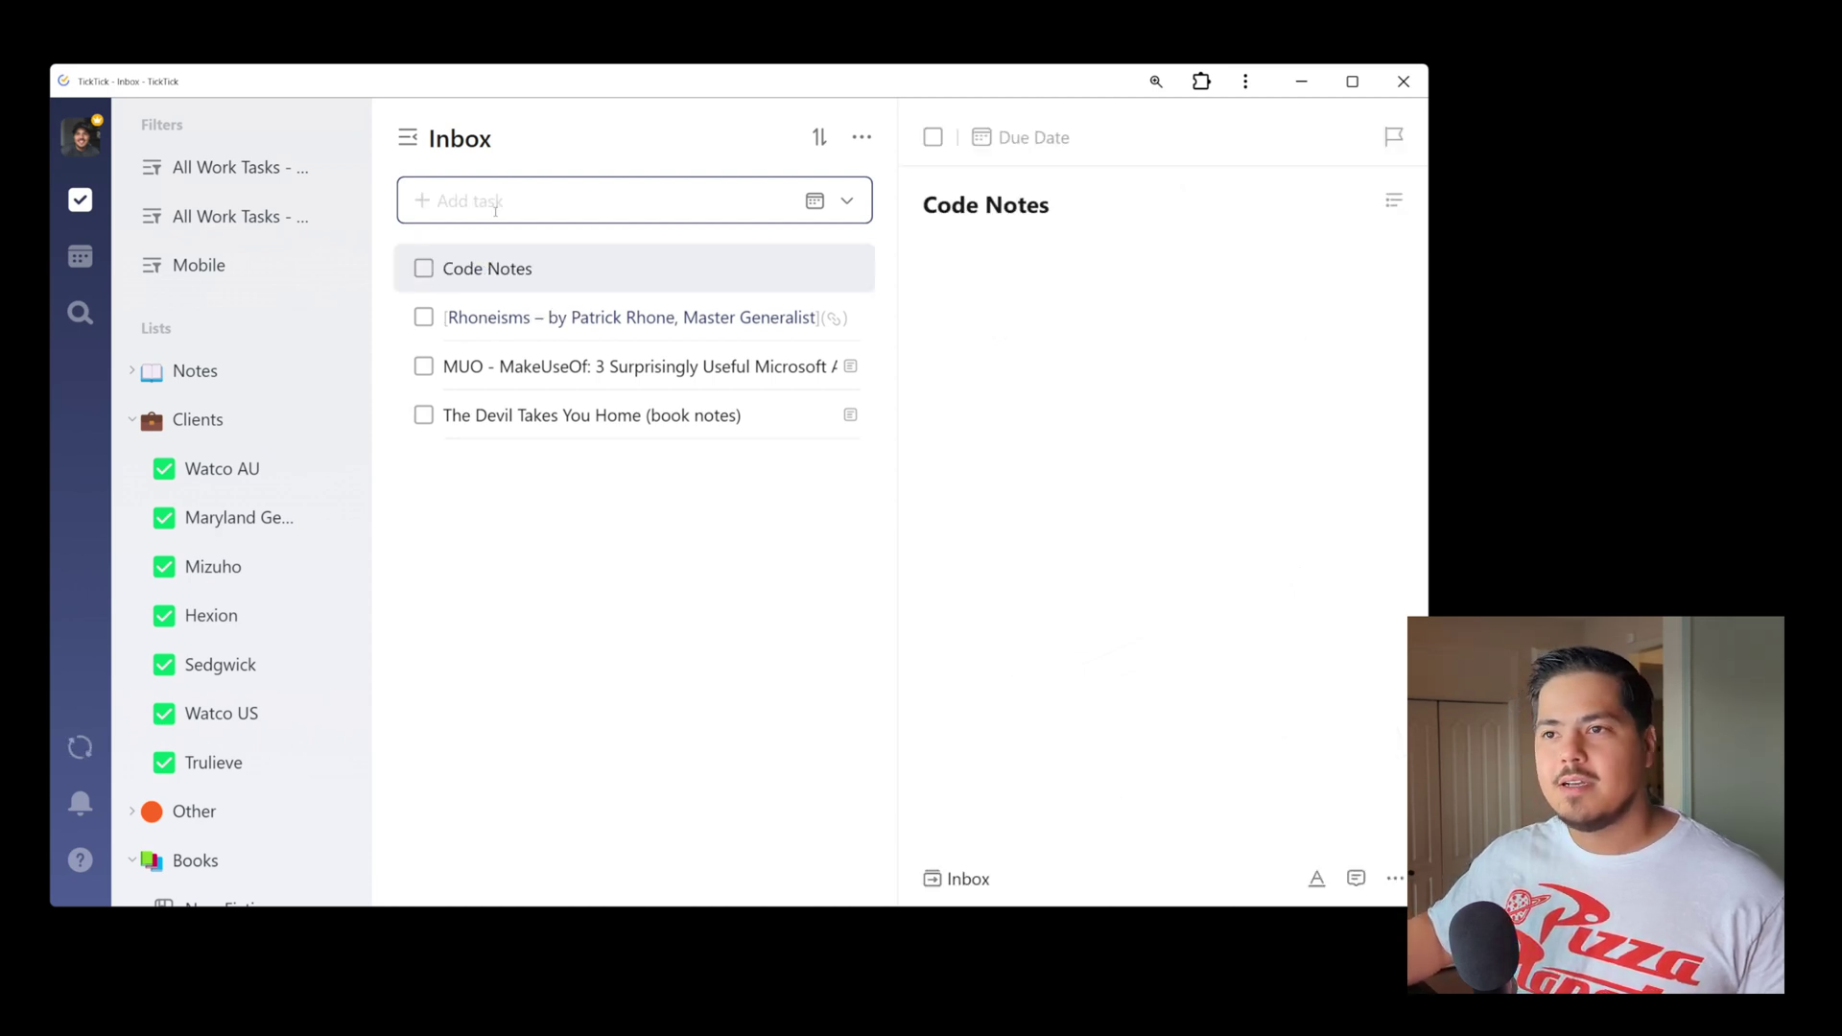
right_click(506, 272)
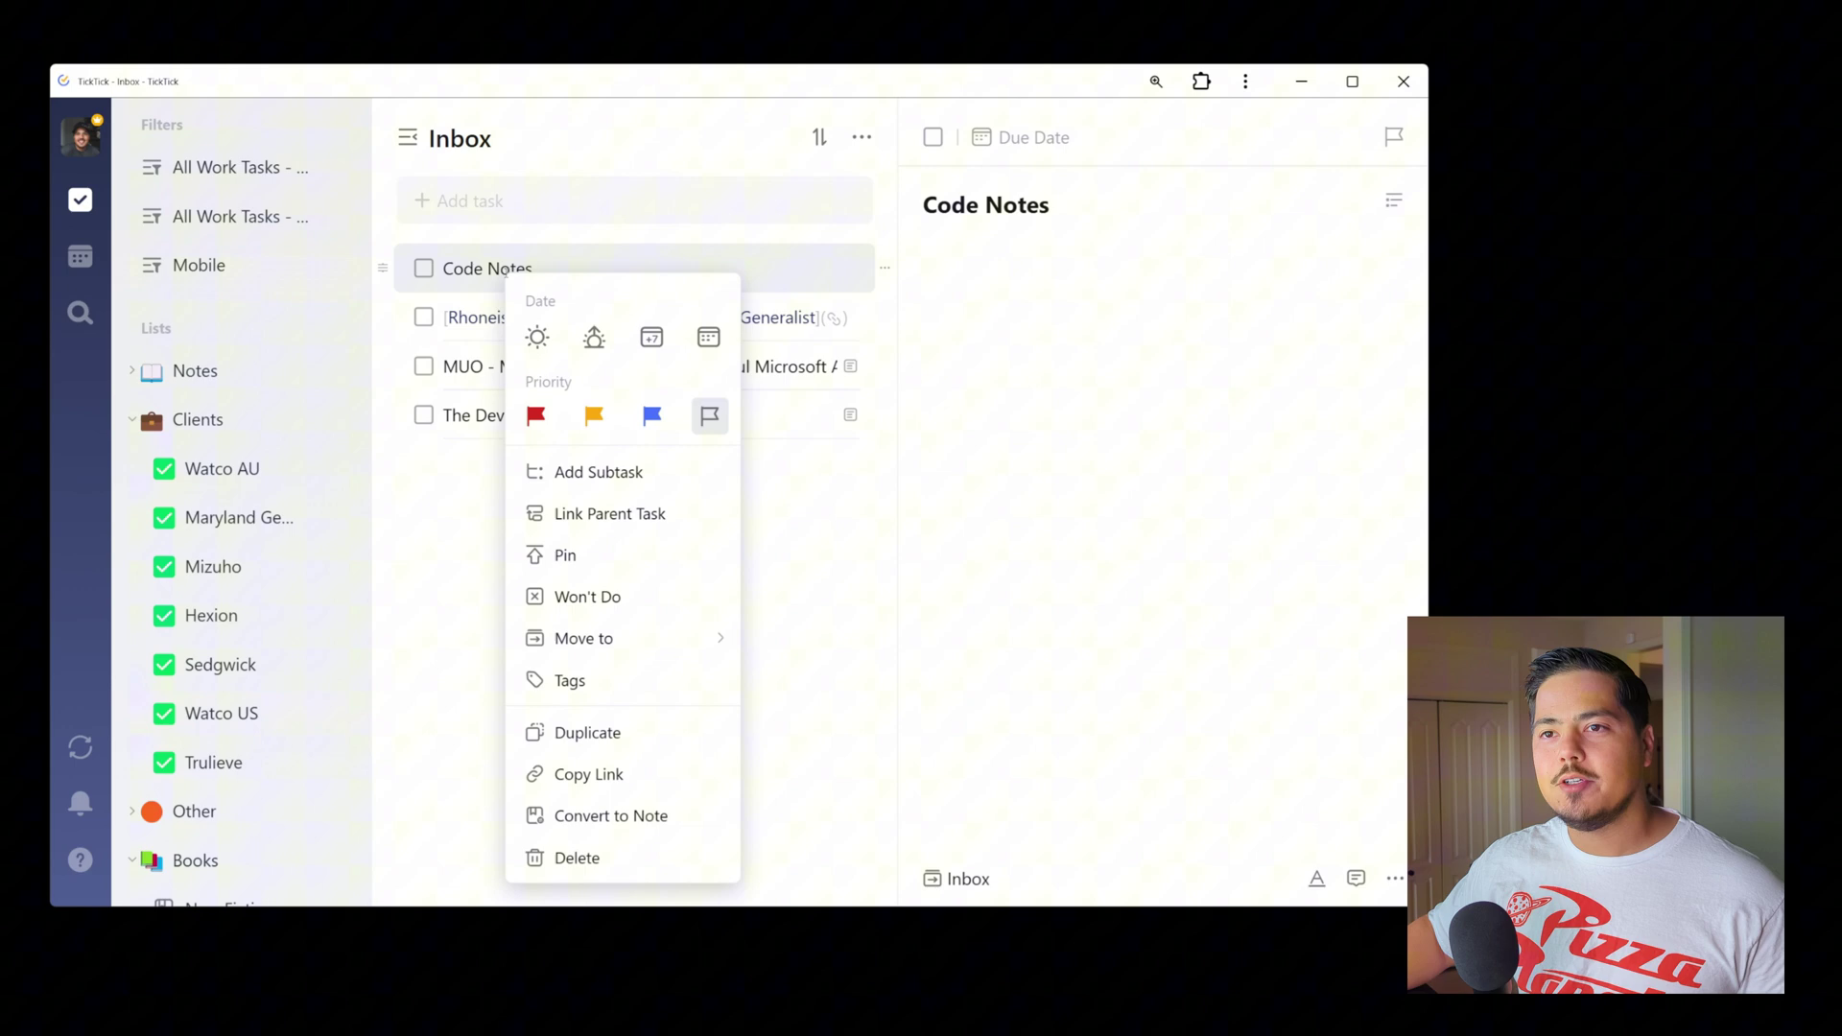
click(649, 814)
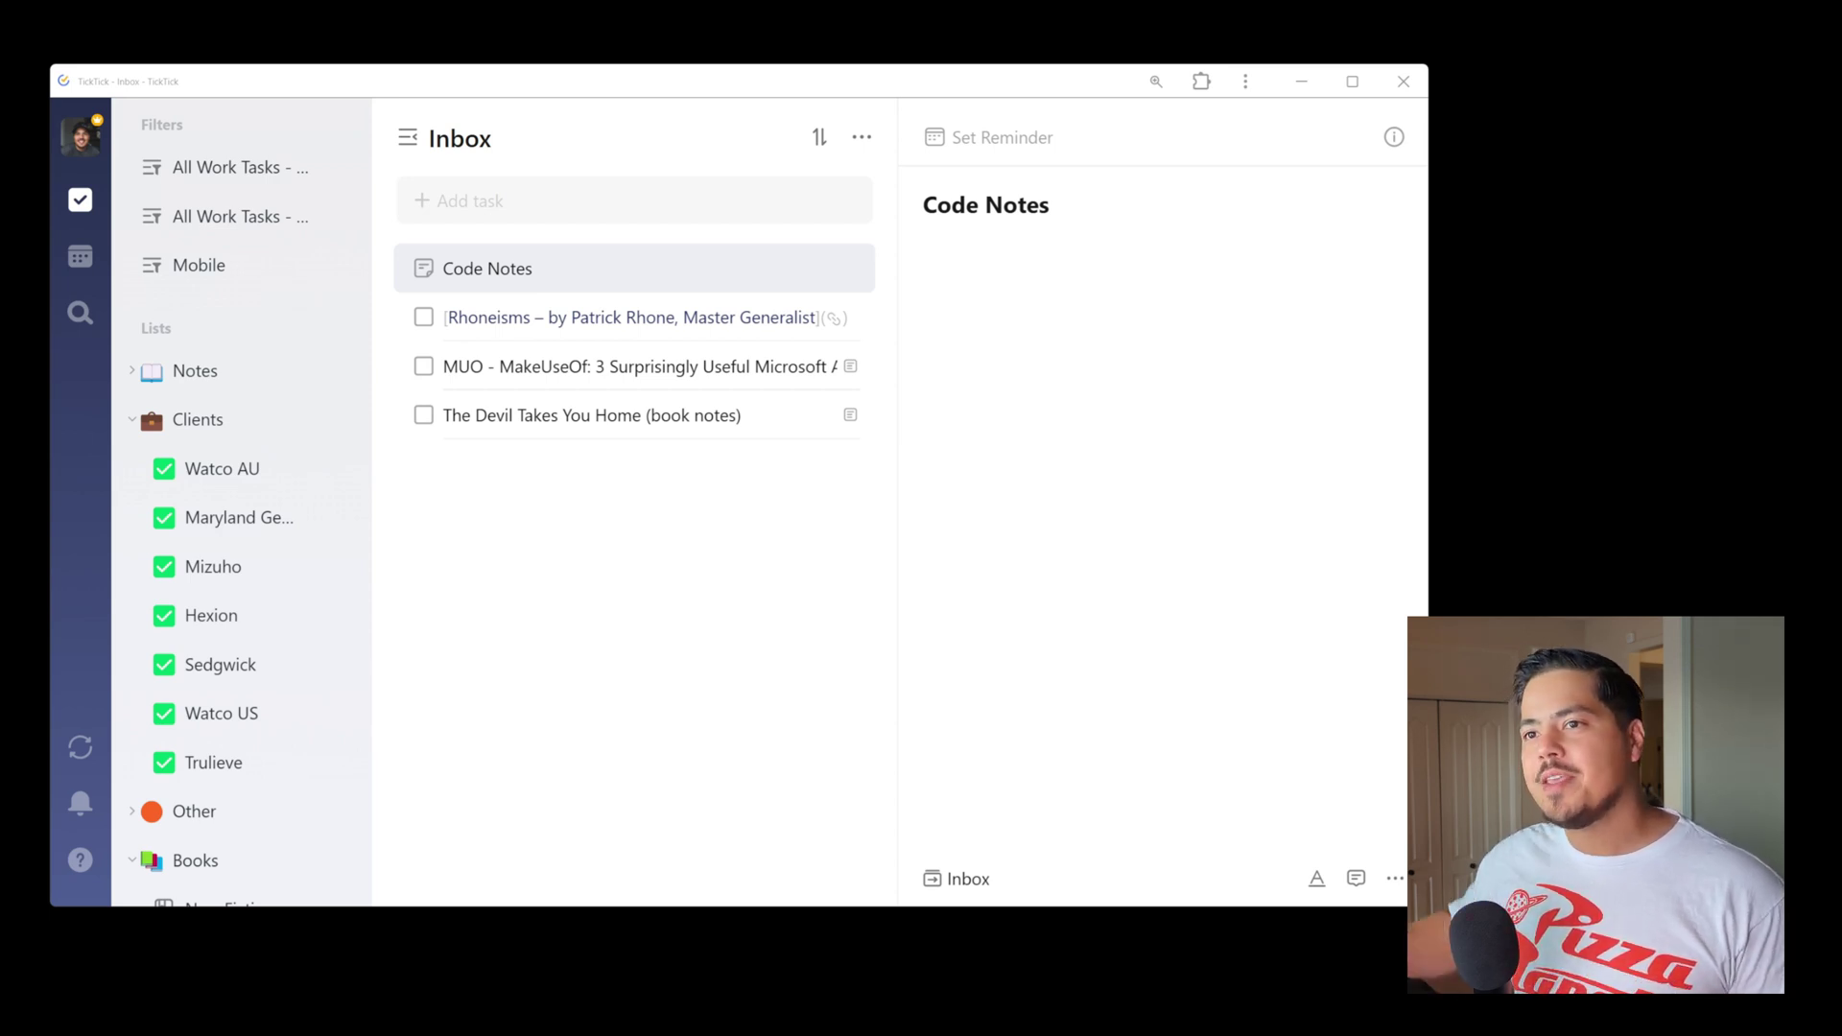
In the note body, wrap the line <html> in triple backticks to form a code block.
click(1189, 329)
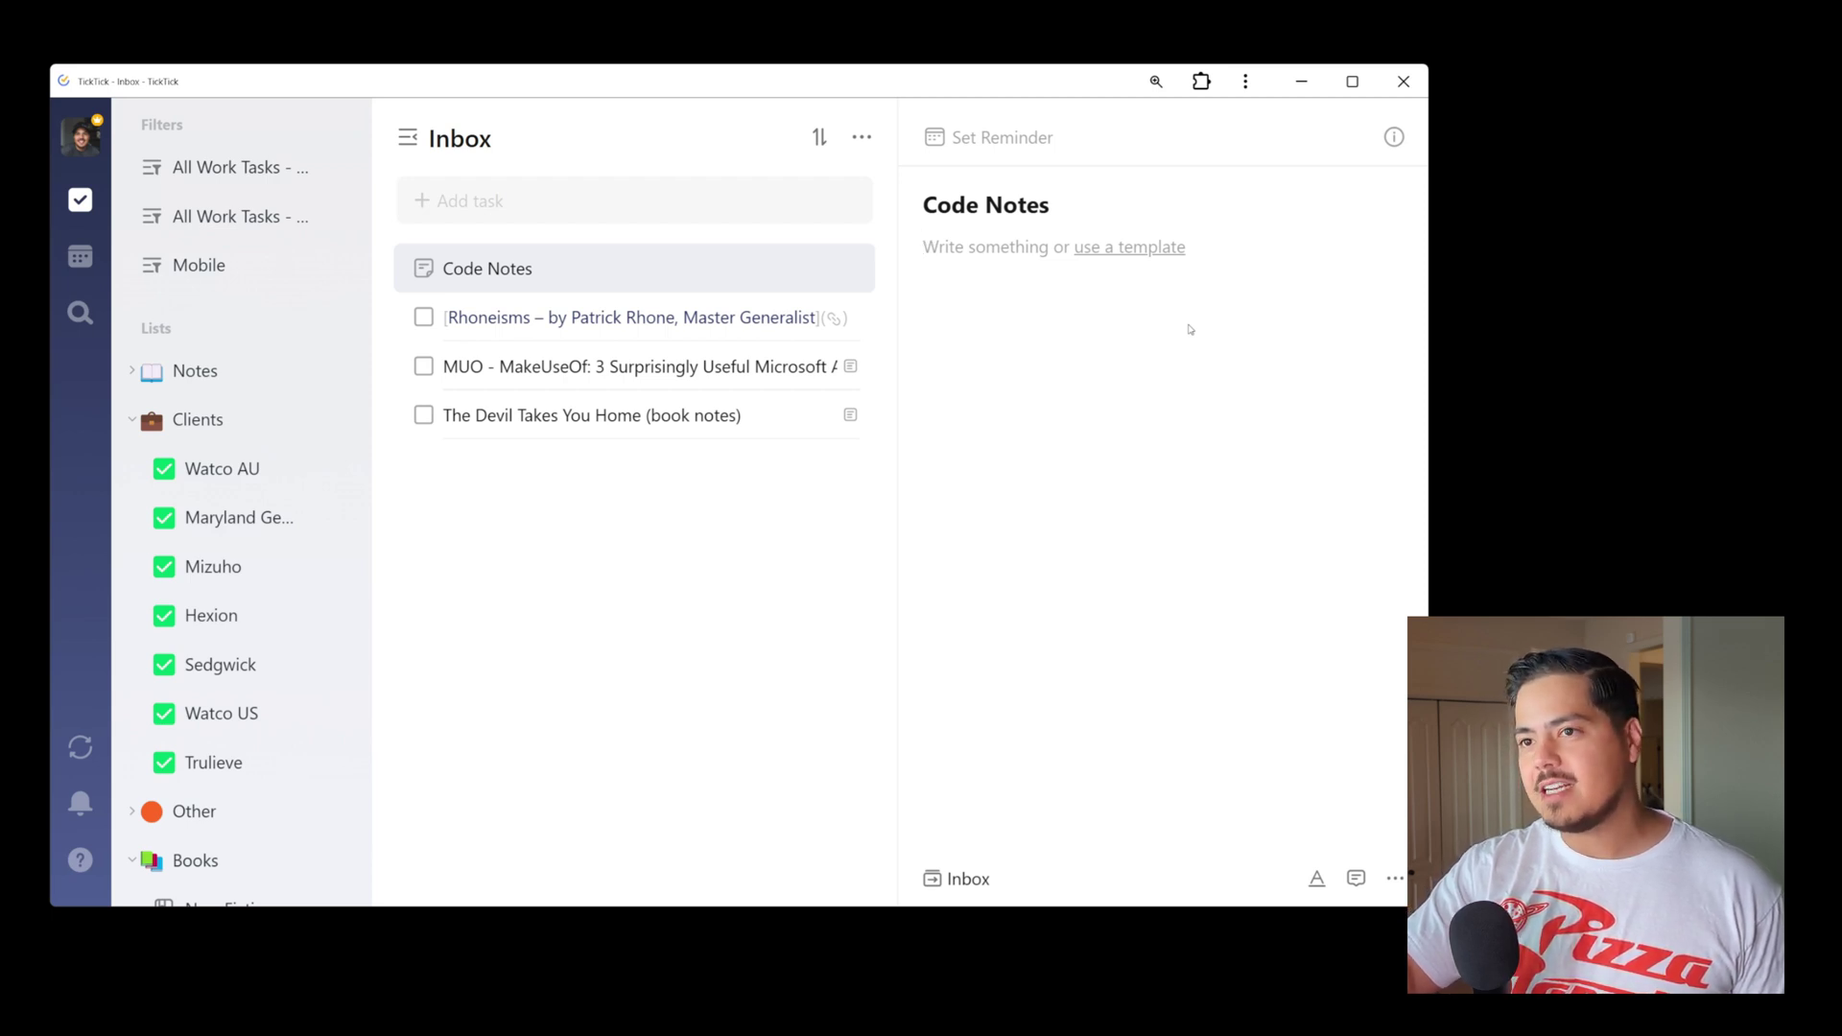
text(``)
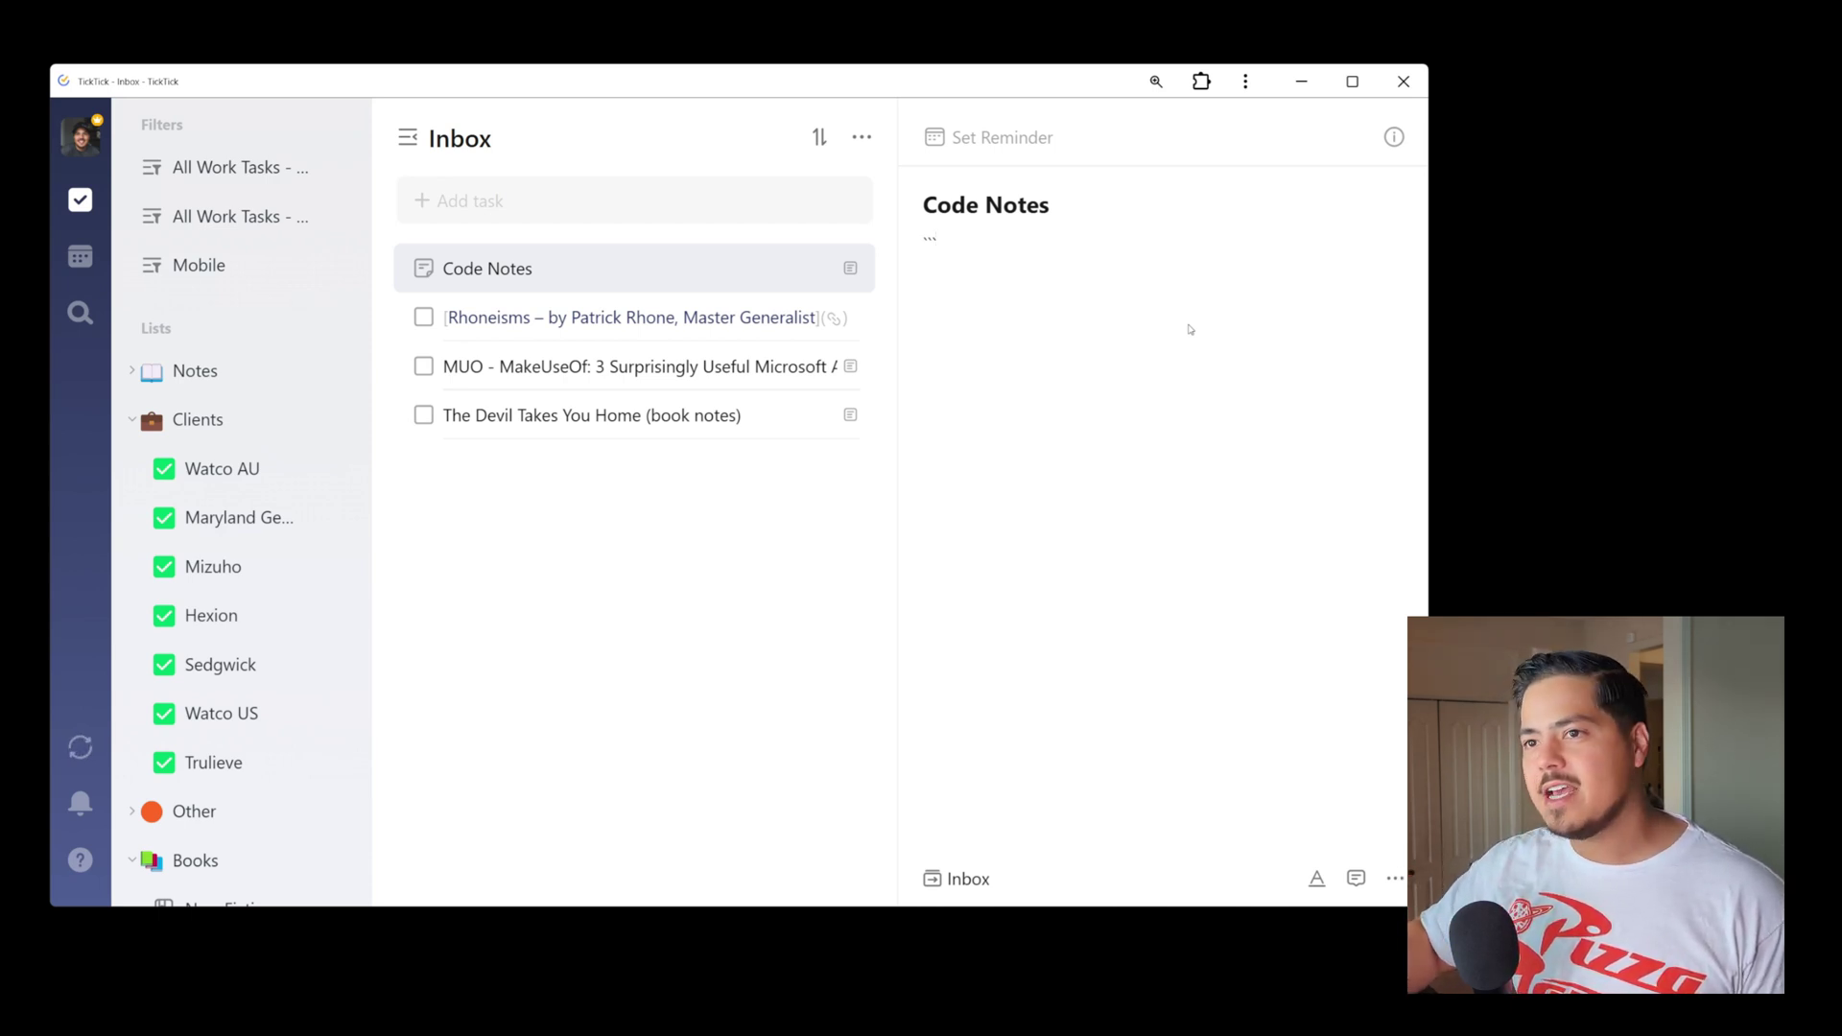
key(Return)
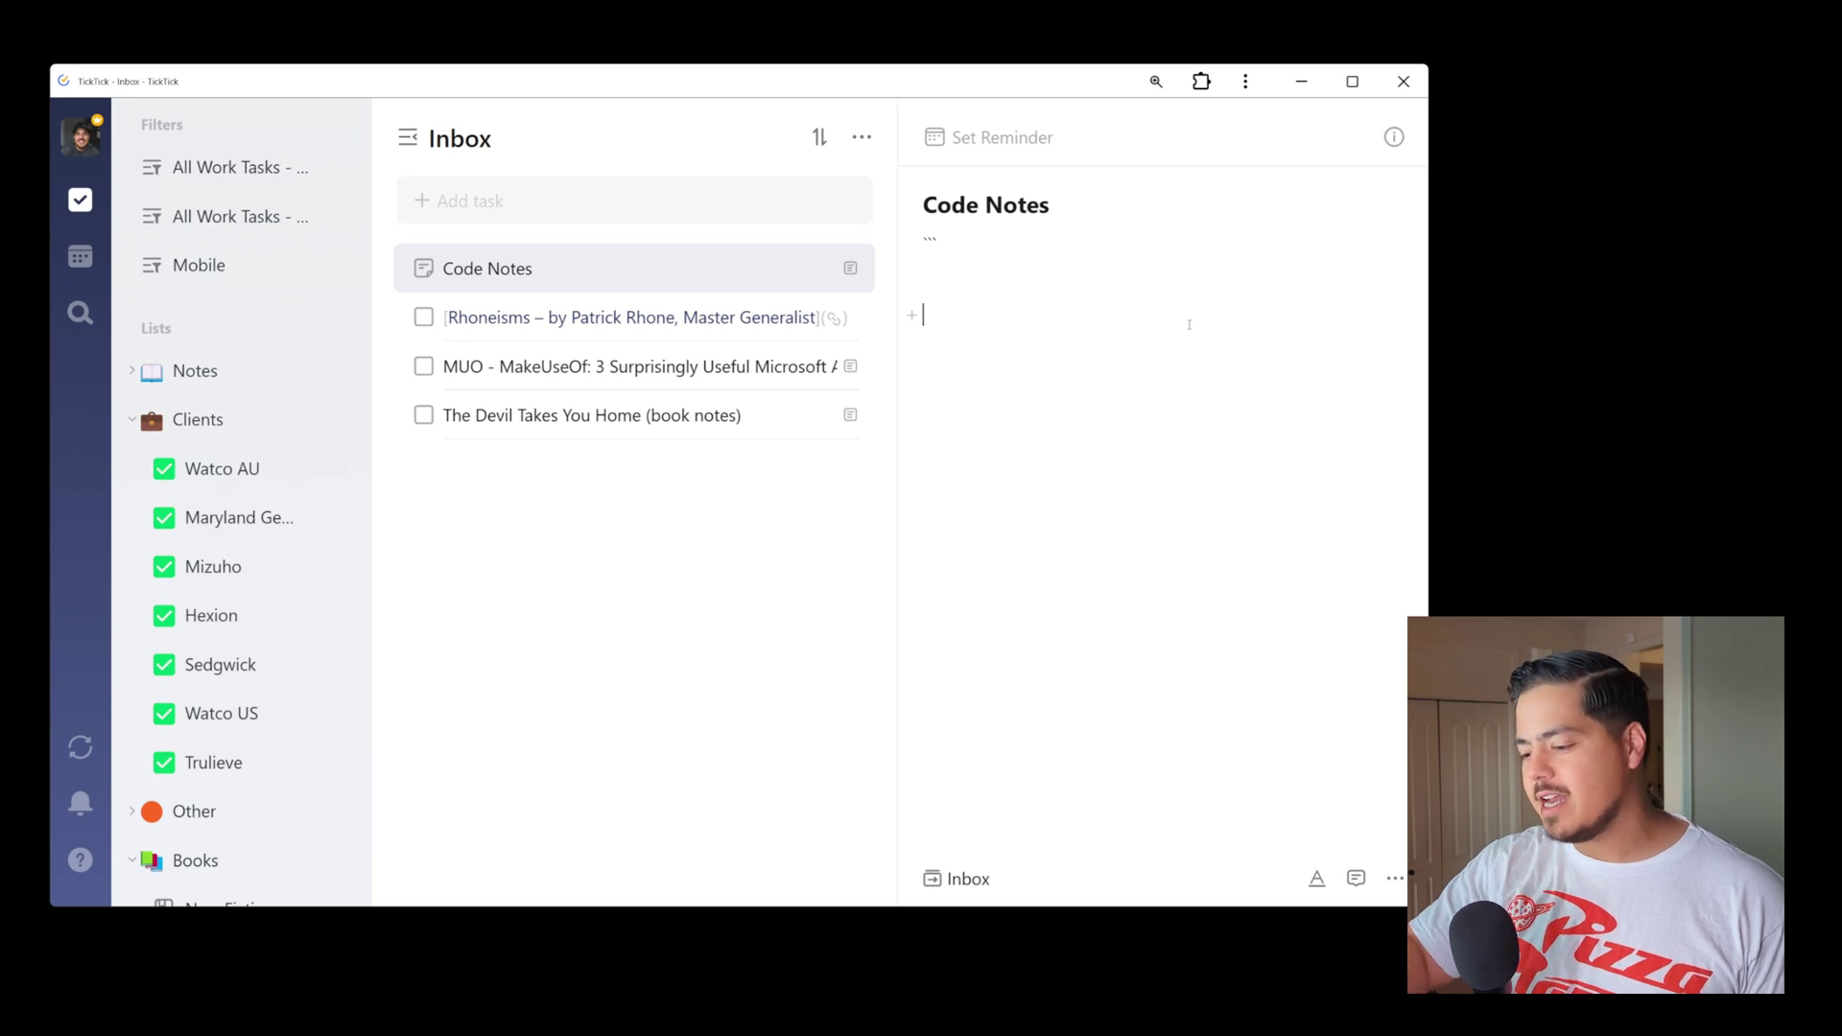
text(```)
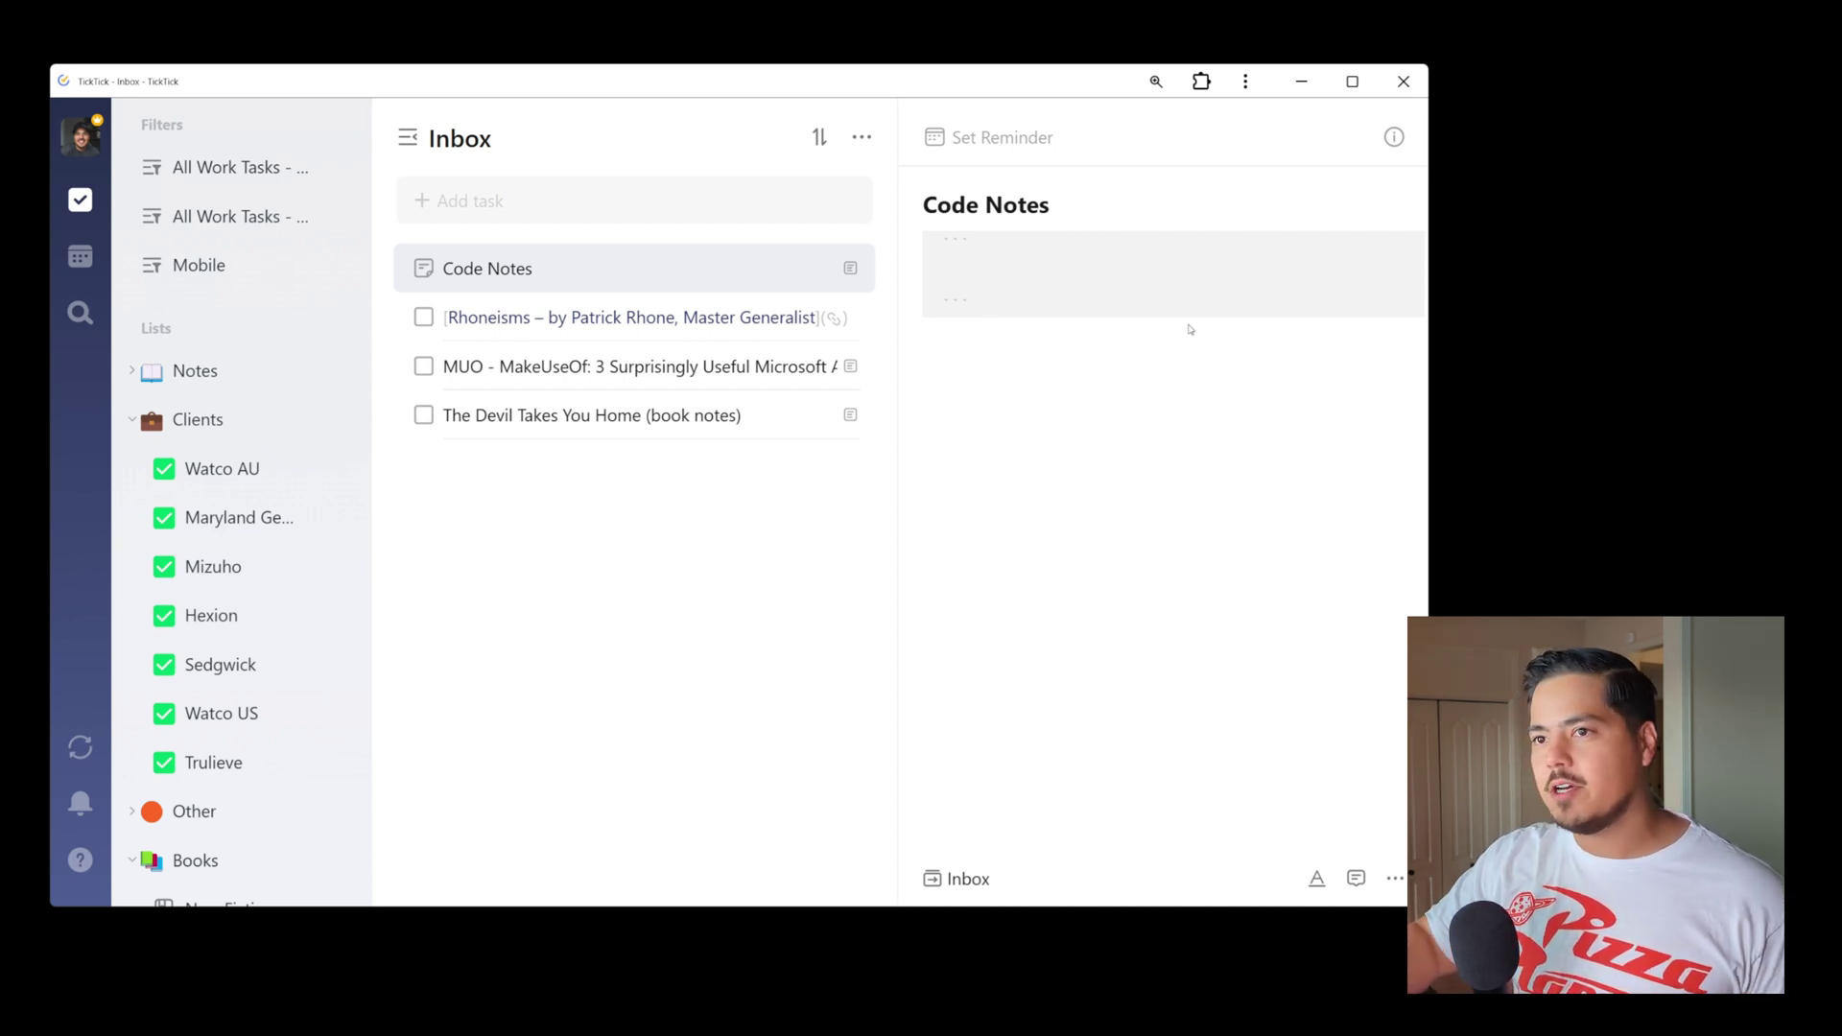
key(BackSpace)
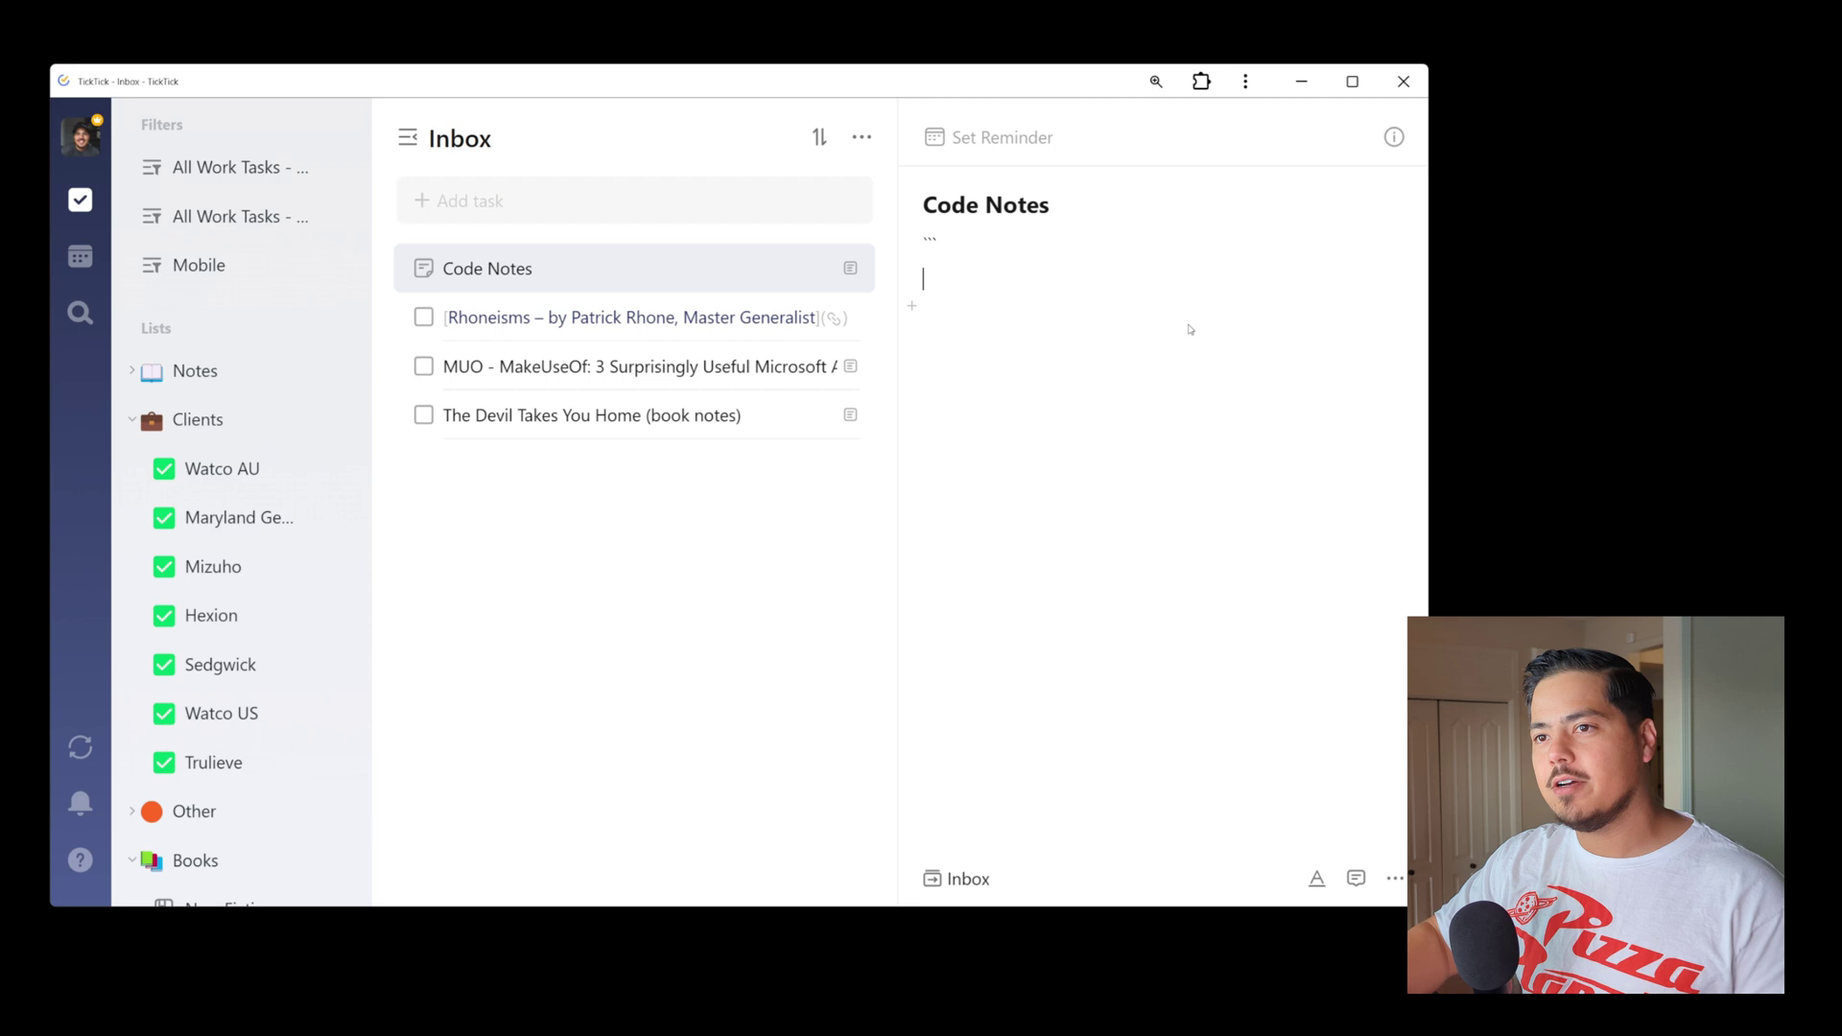
text(<html>)
key(Return)
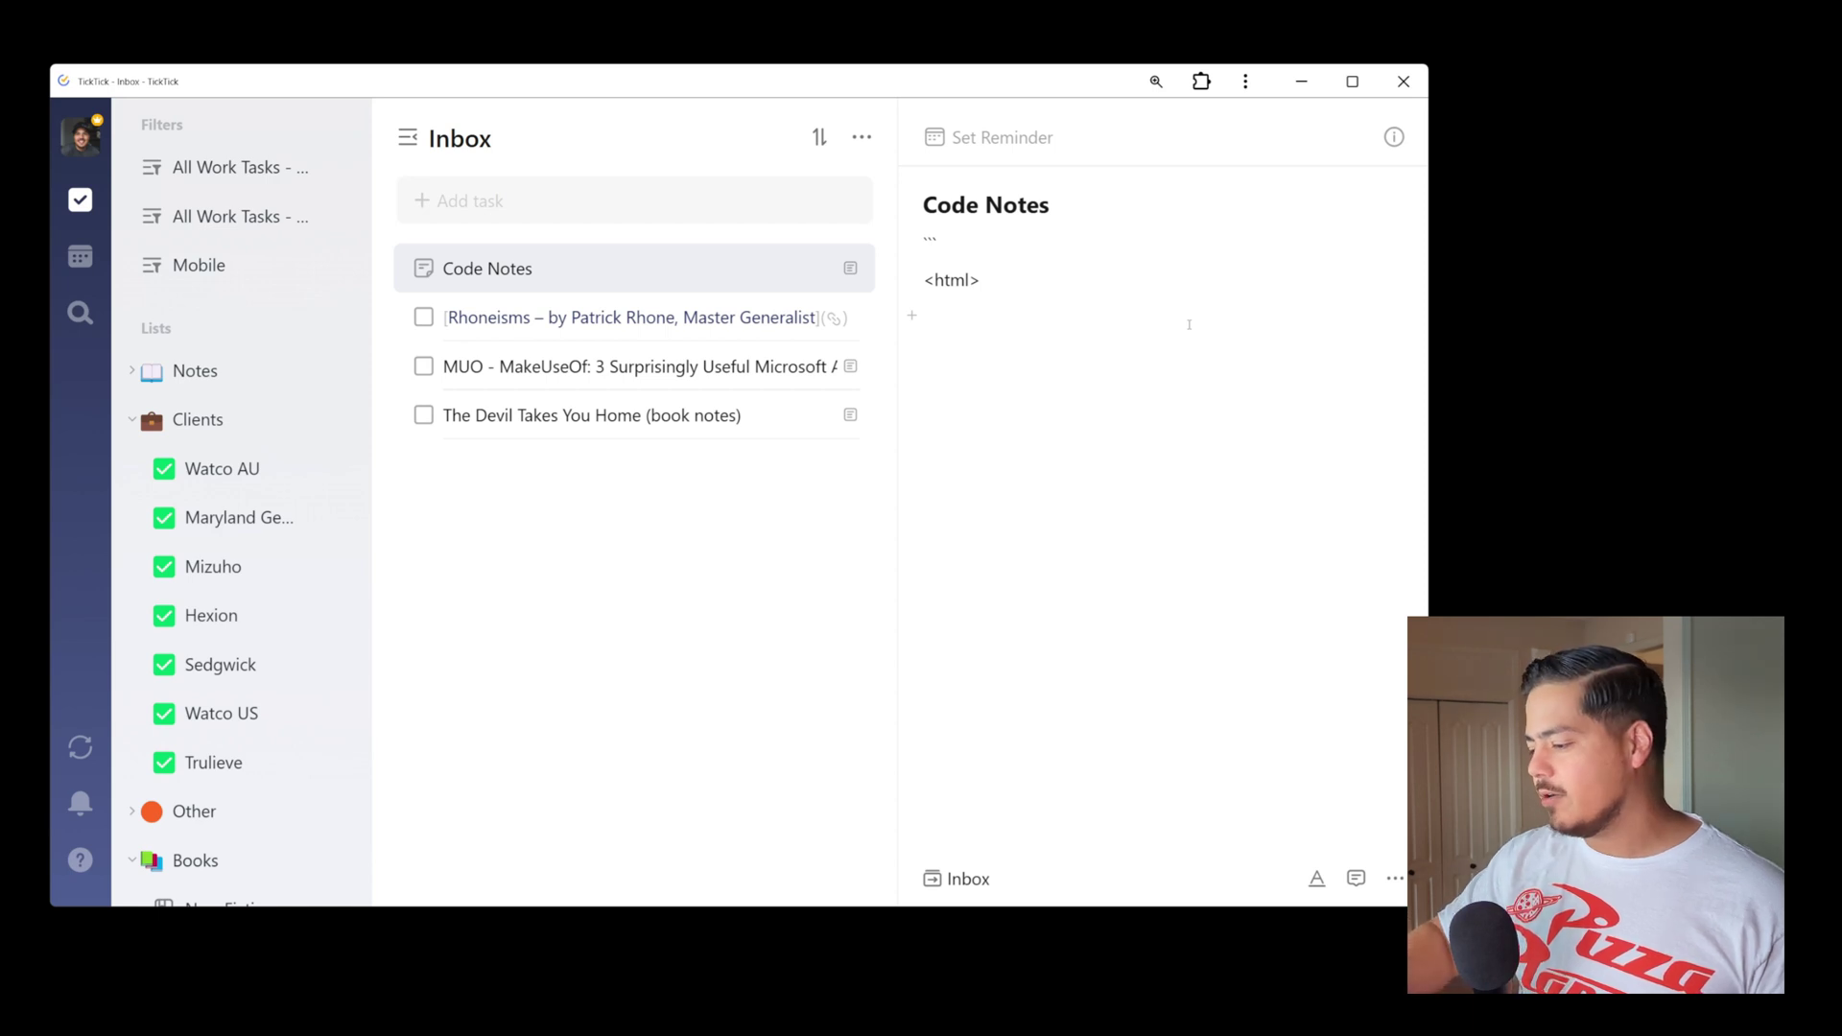
text(```)
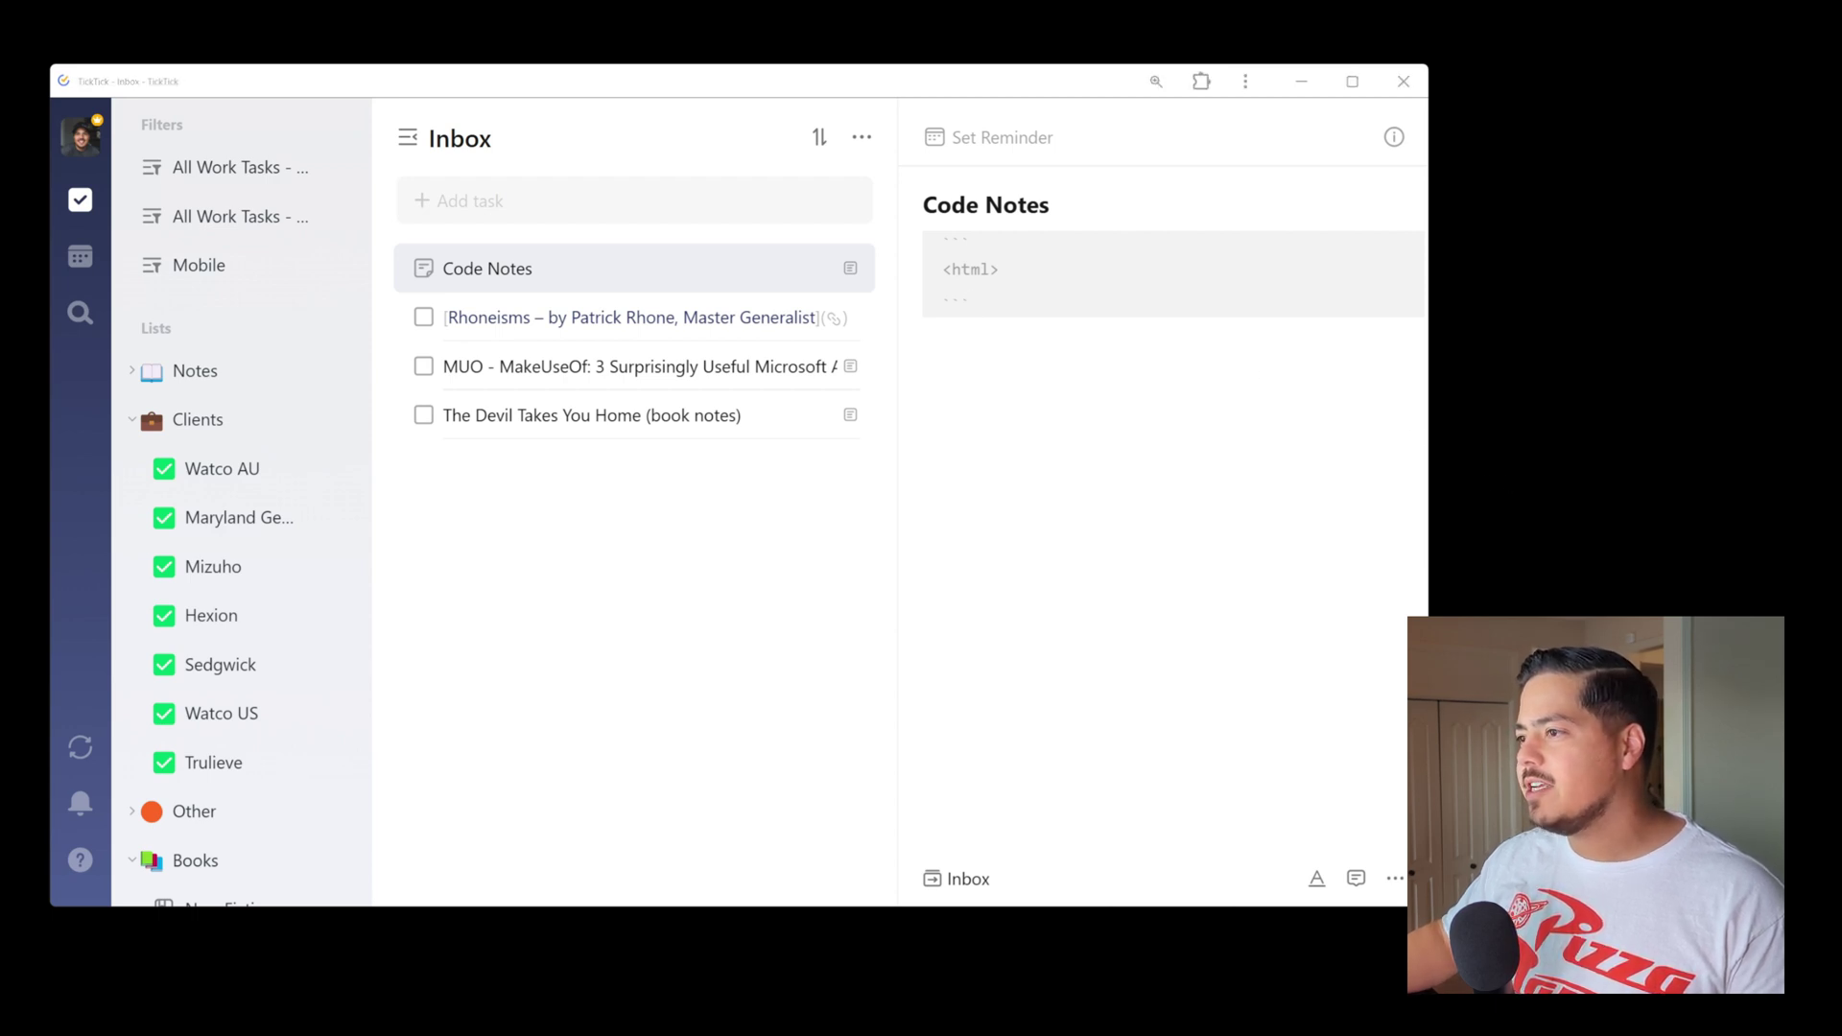
click(1416, 340)
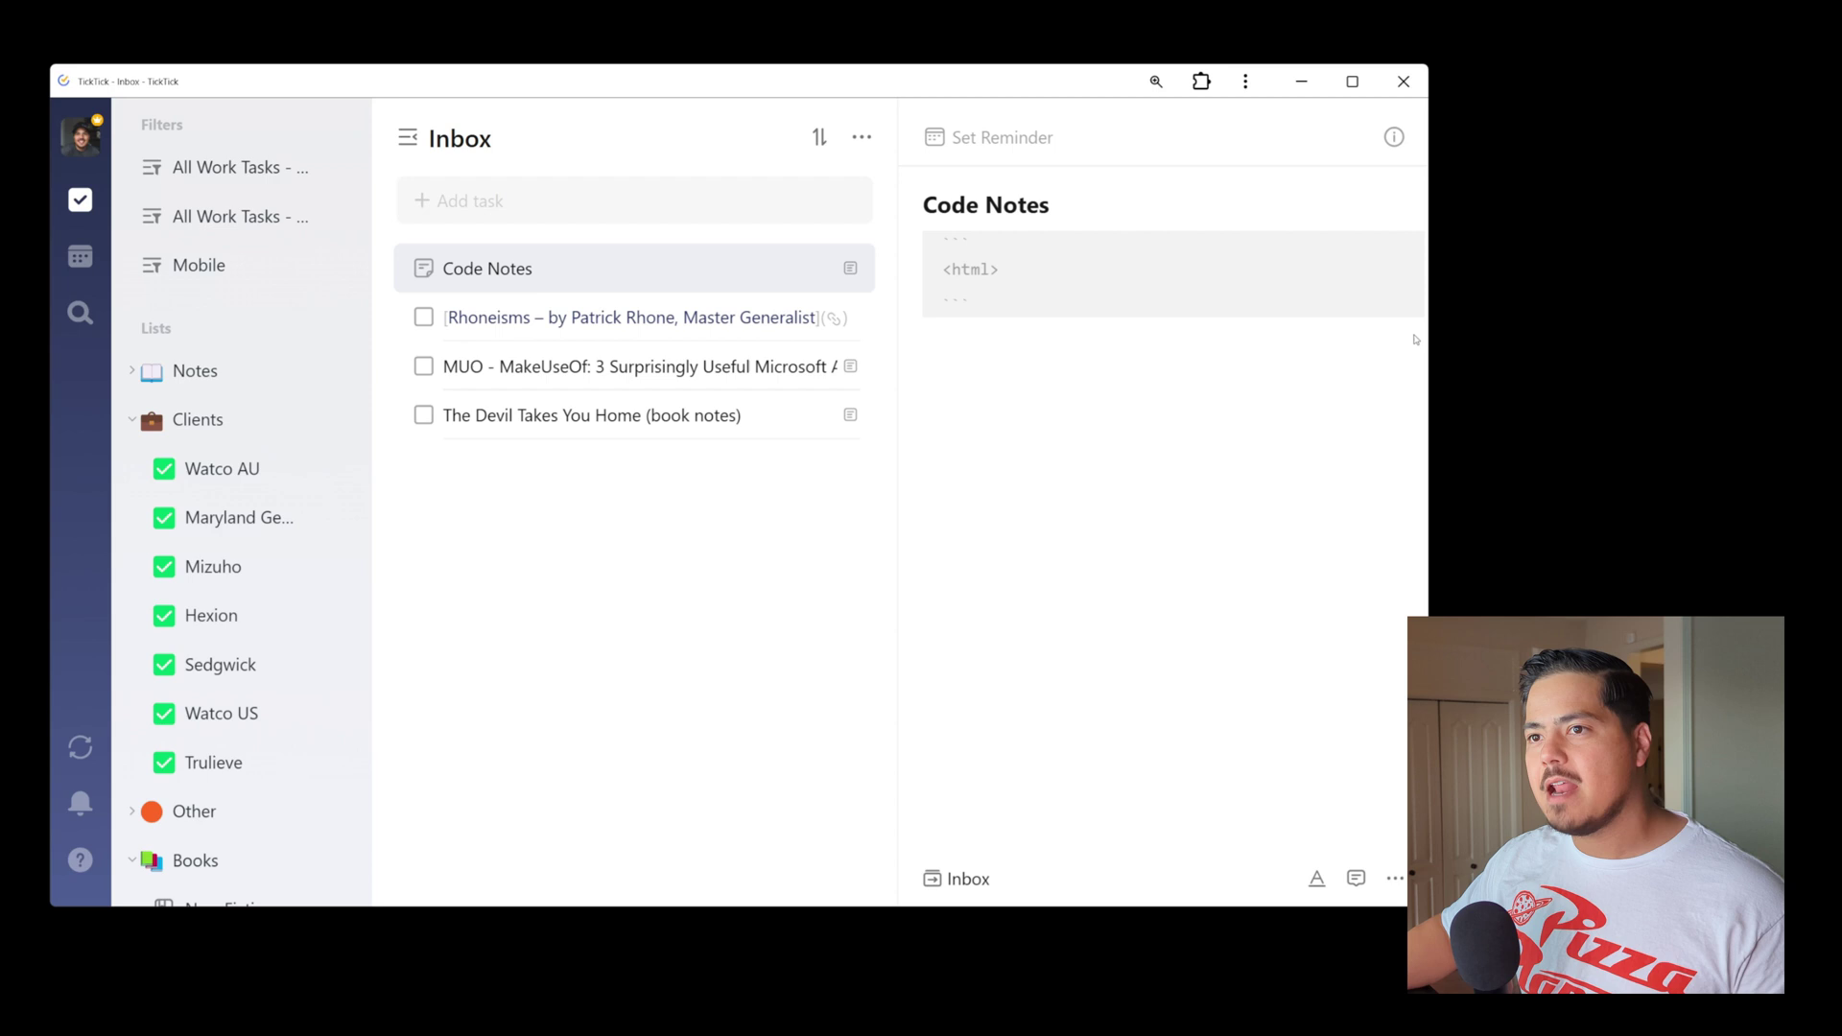
click(1025, 279)
key(shift+Home)
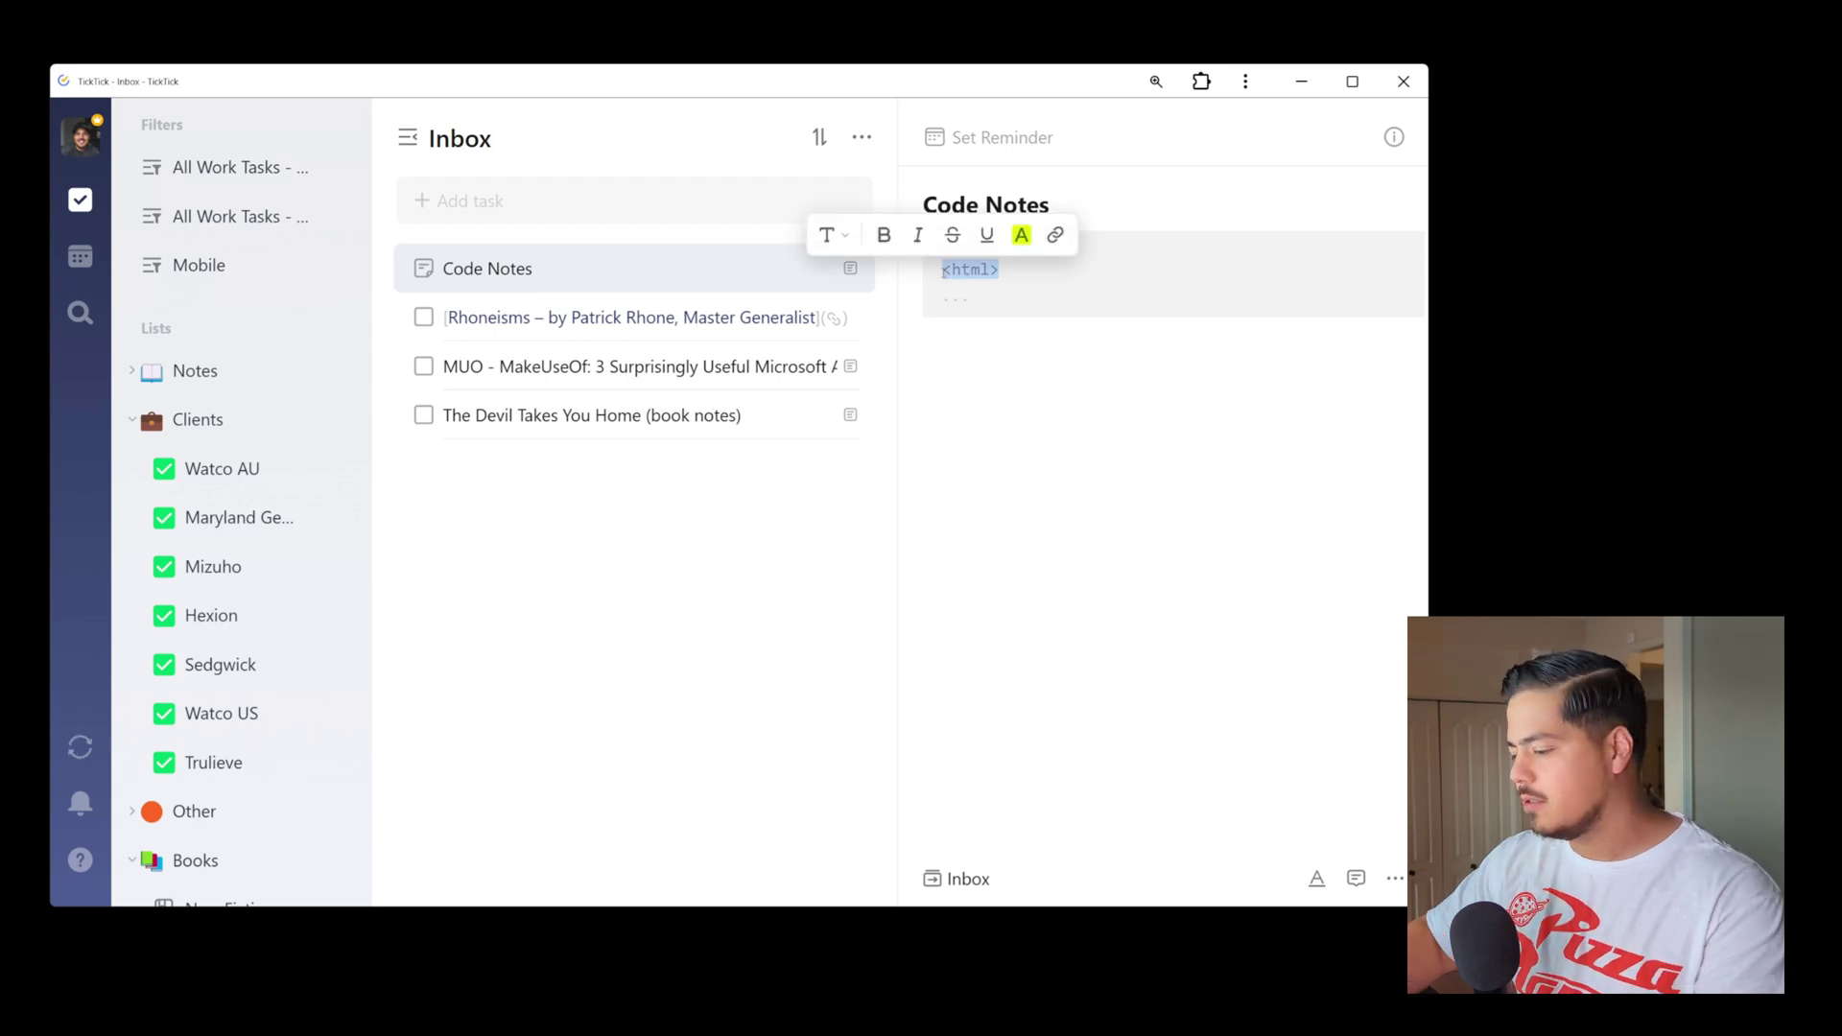
key(BackSpace)
right_click(959, 277)
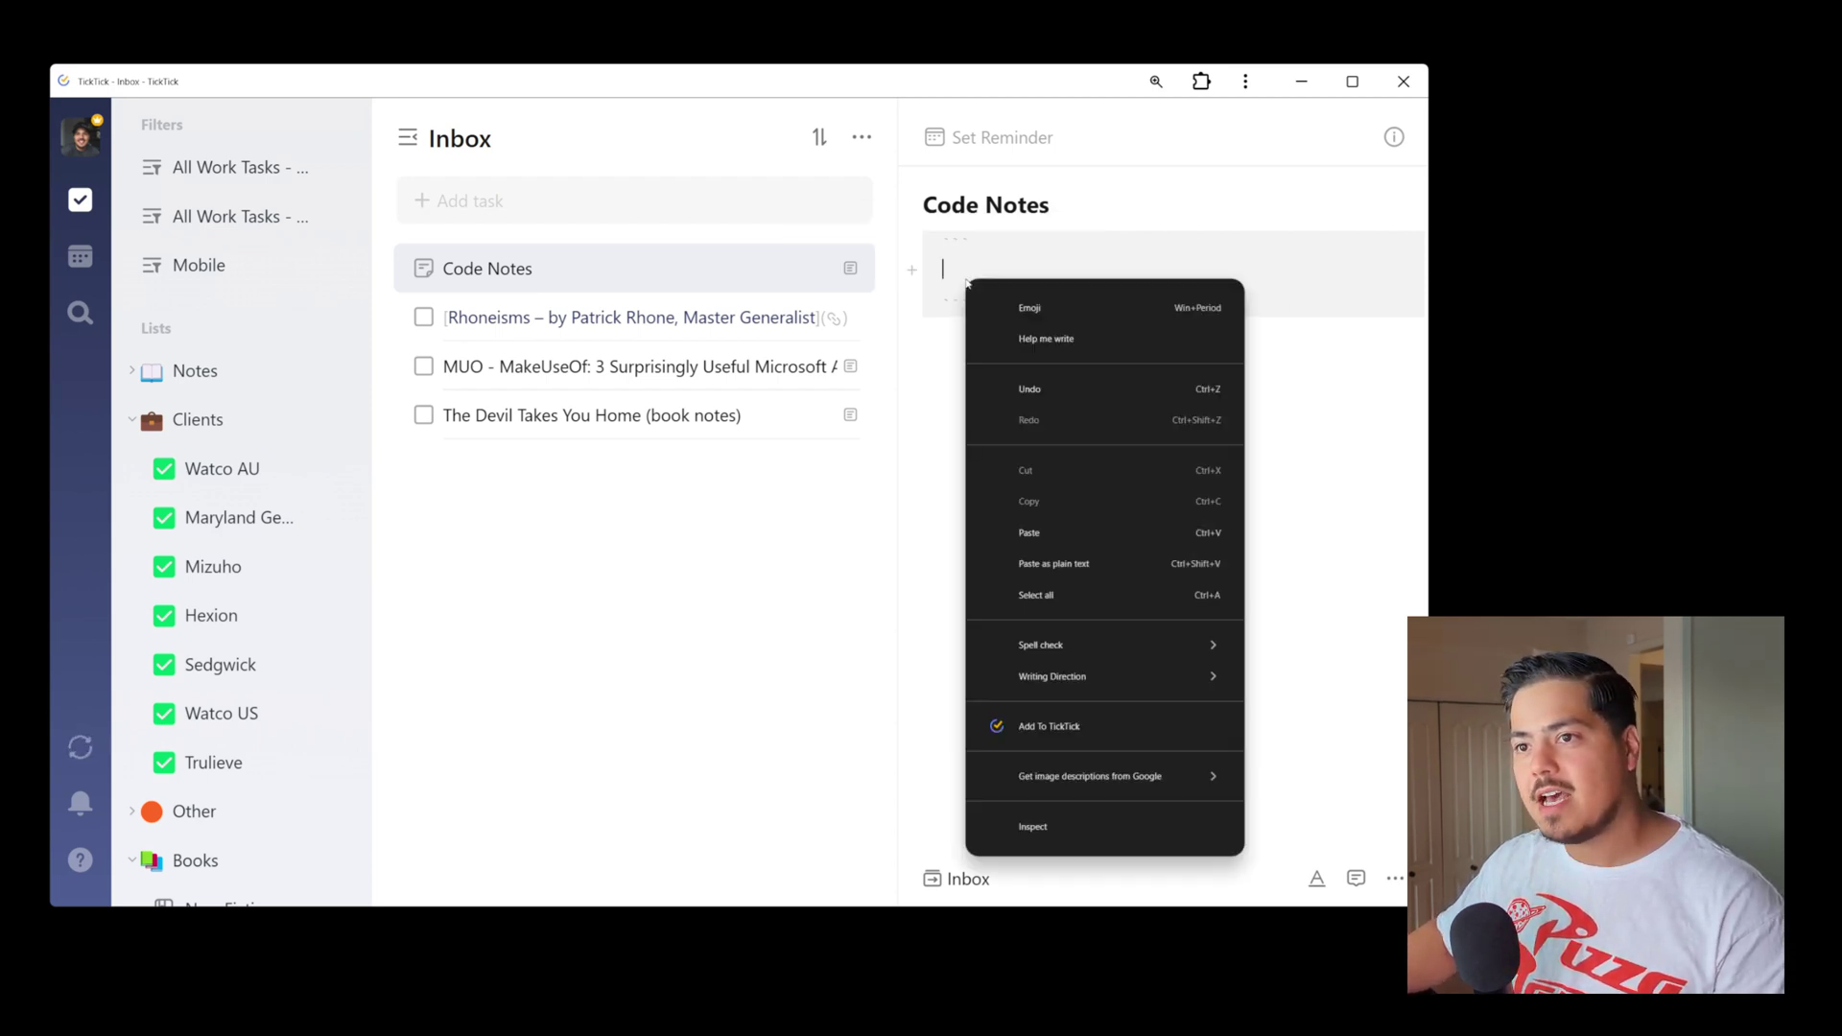
click(1061, 534)
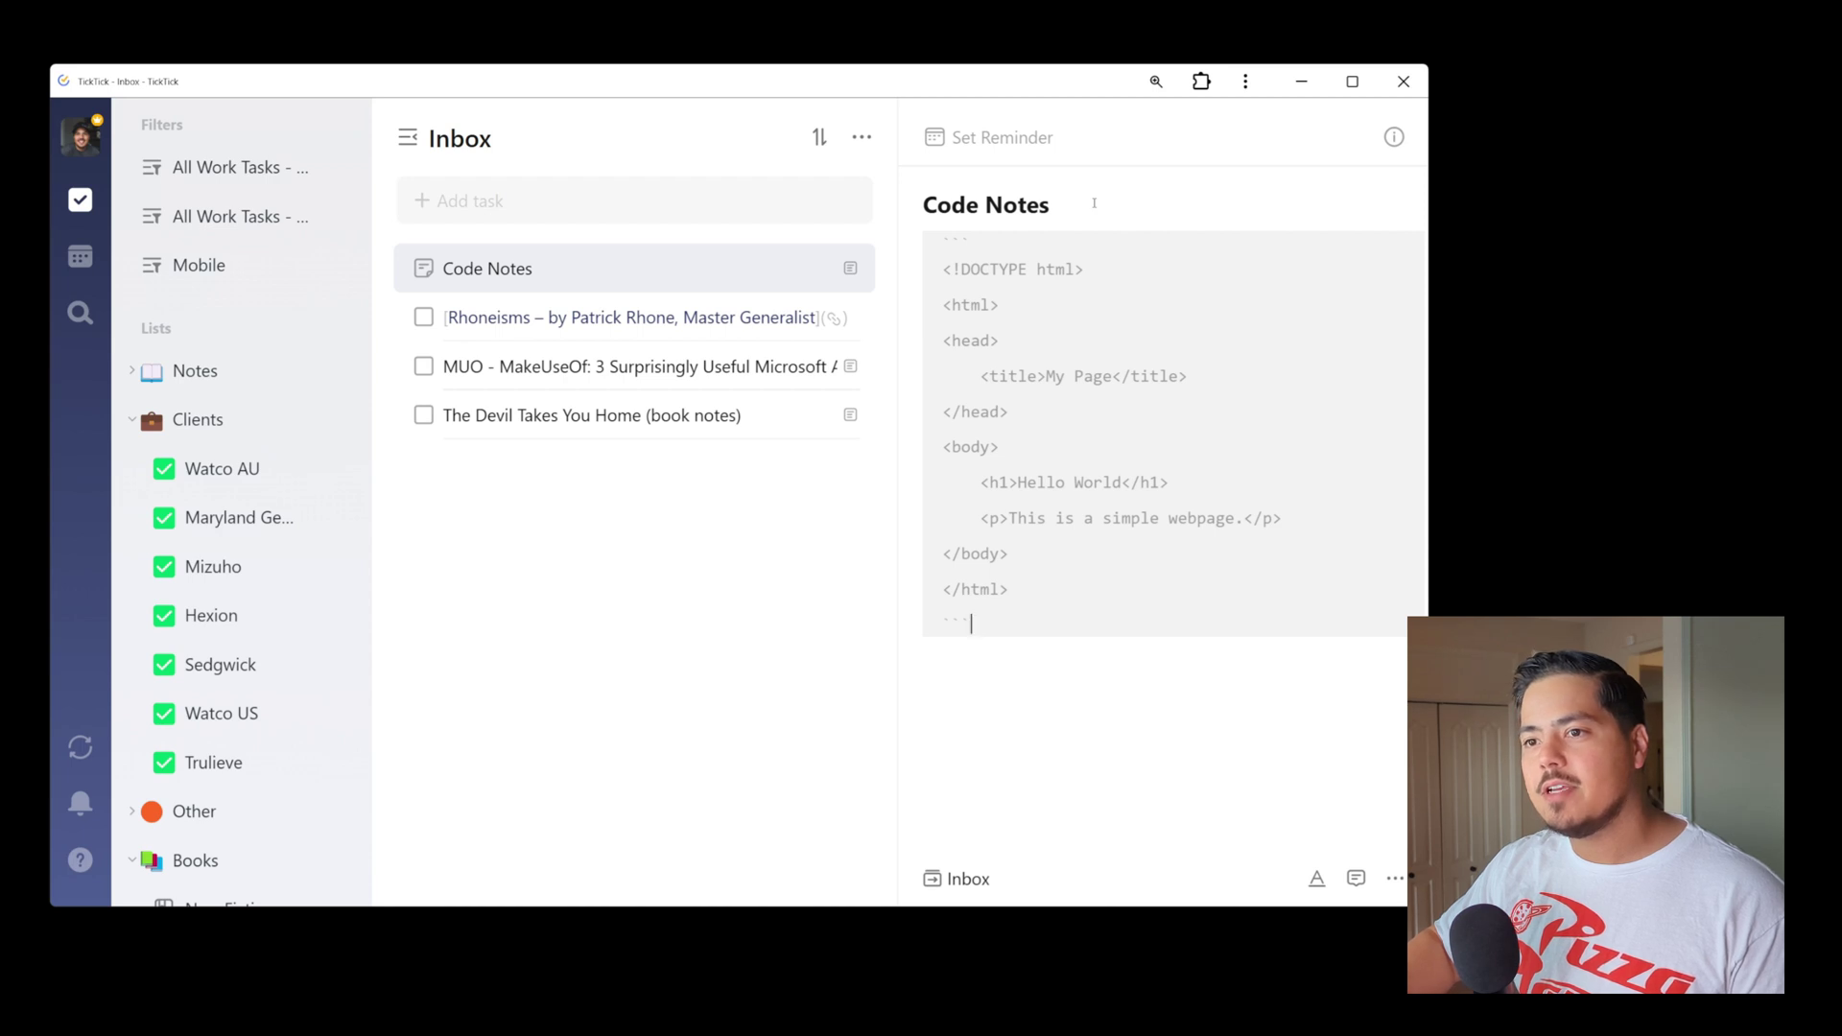
Add '# HTML Notes' and '## Basic HTML structure' headings above the code block.
click(940, 237)
key(Return)
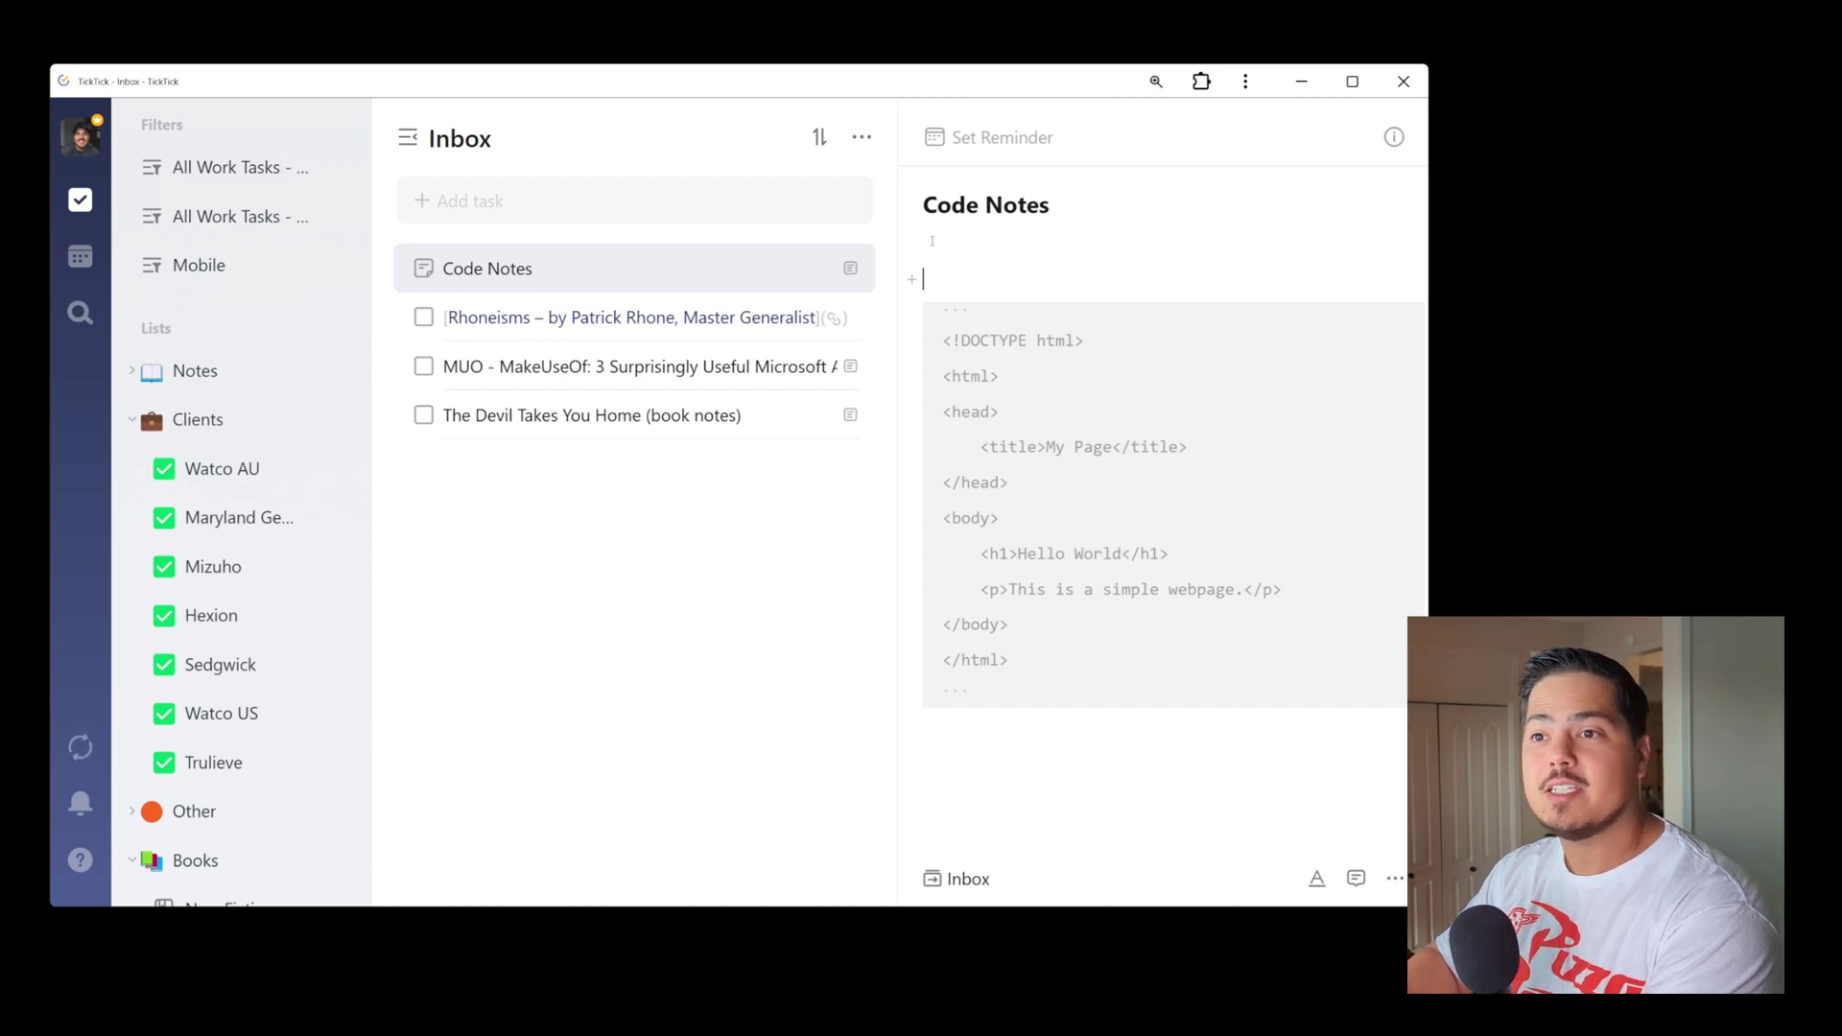
text(# )
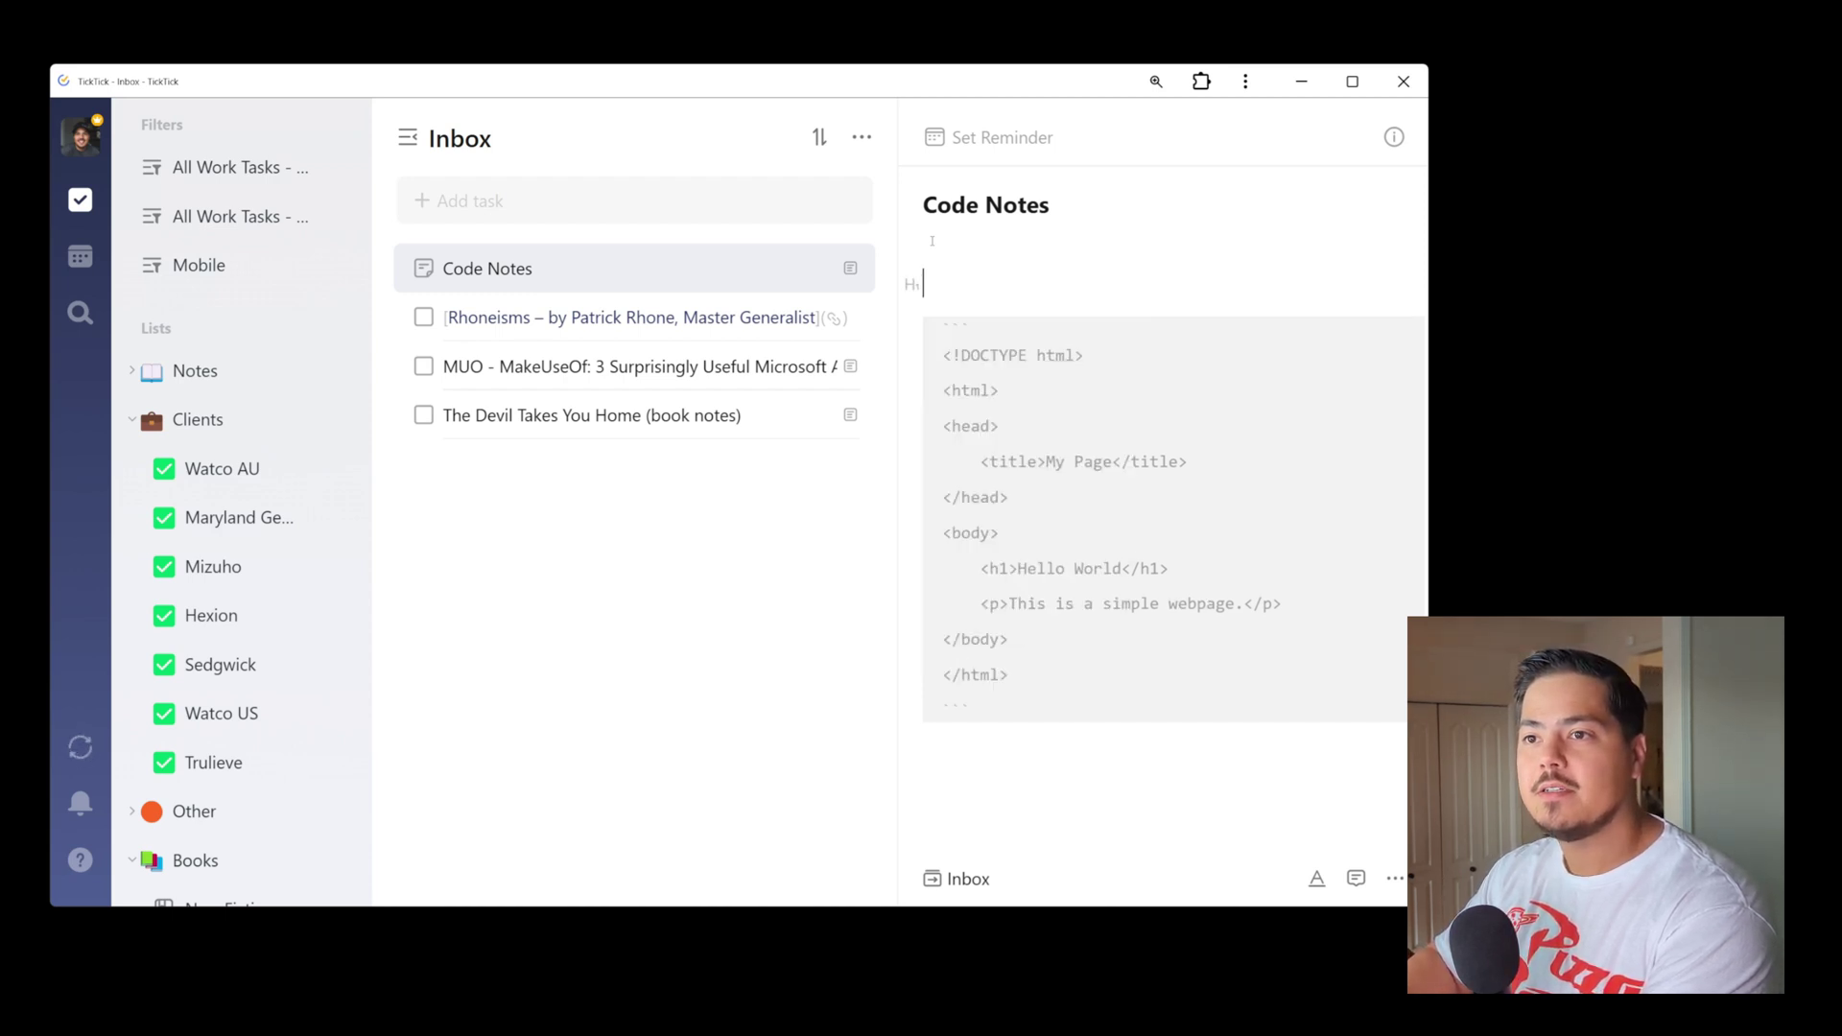
text(HTML )
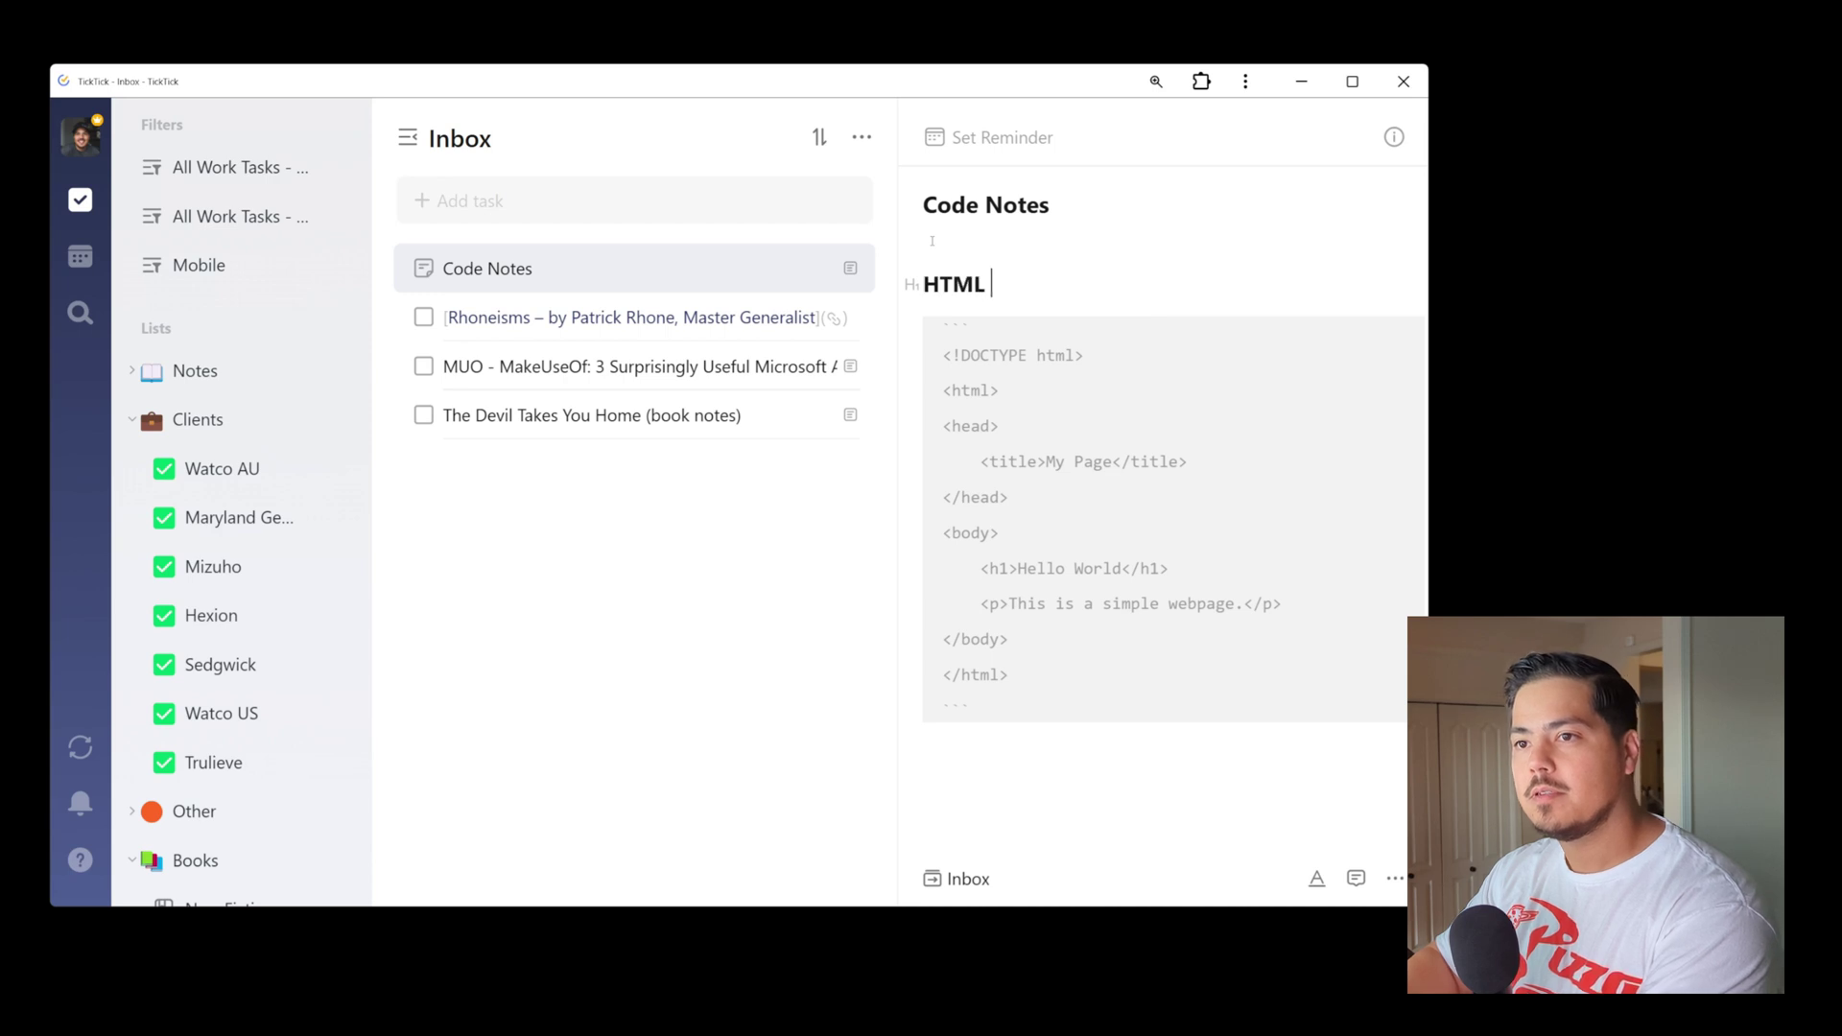
text(Notes)
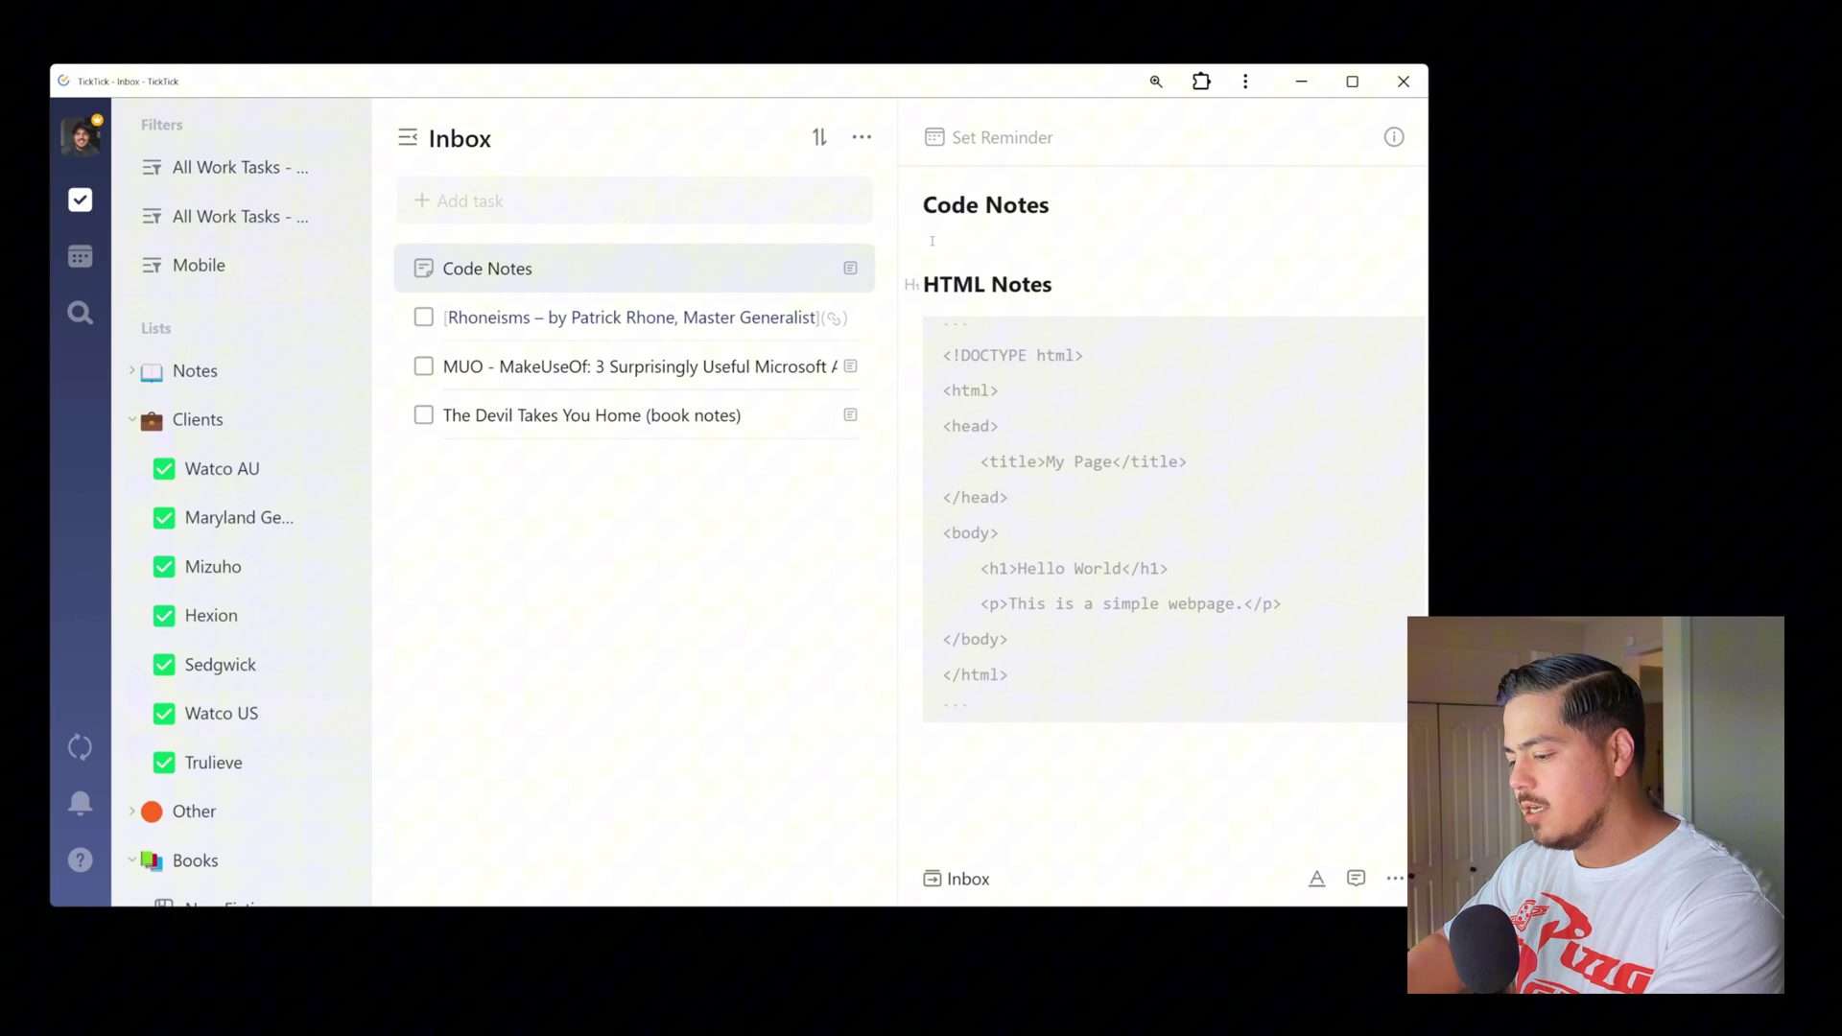
key(Return)
text(## Basic HTML structure)
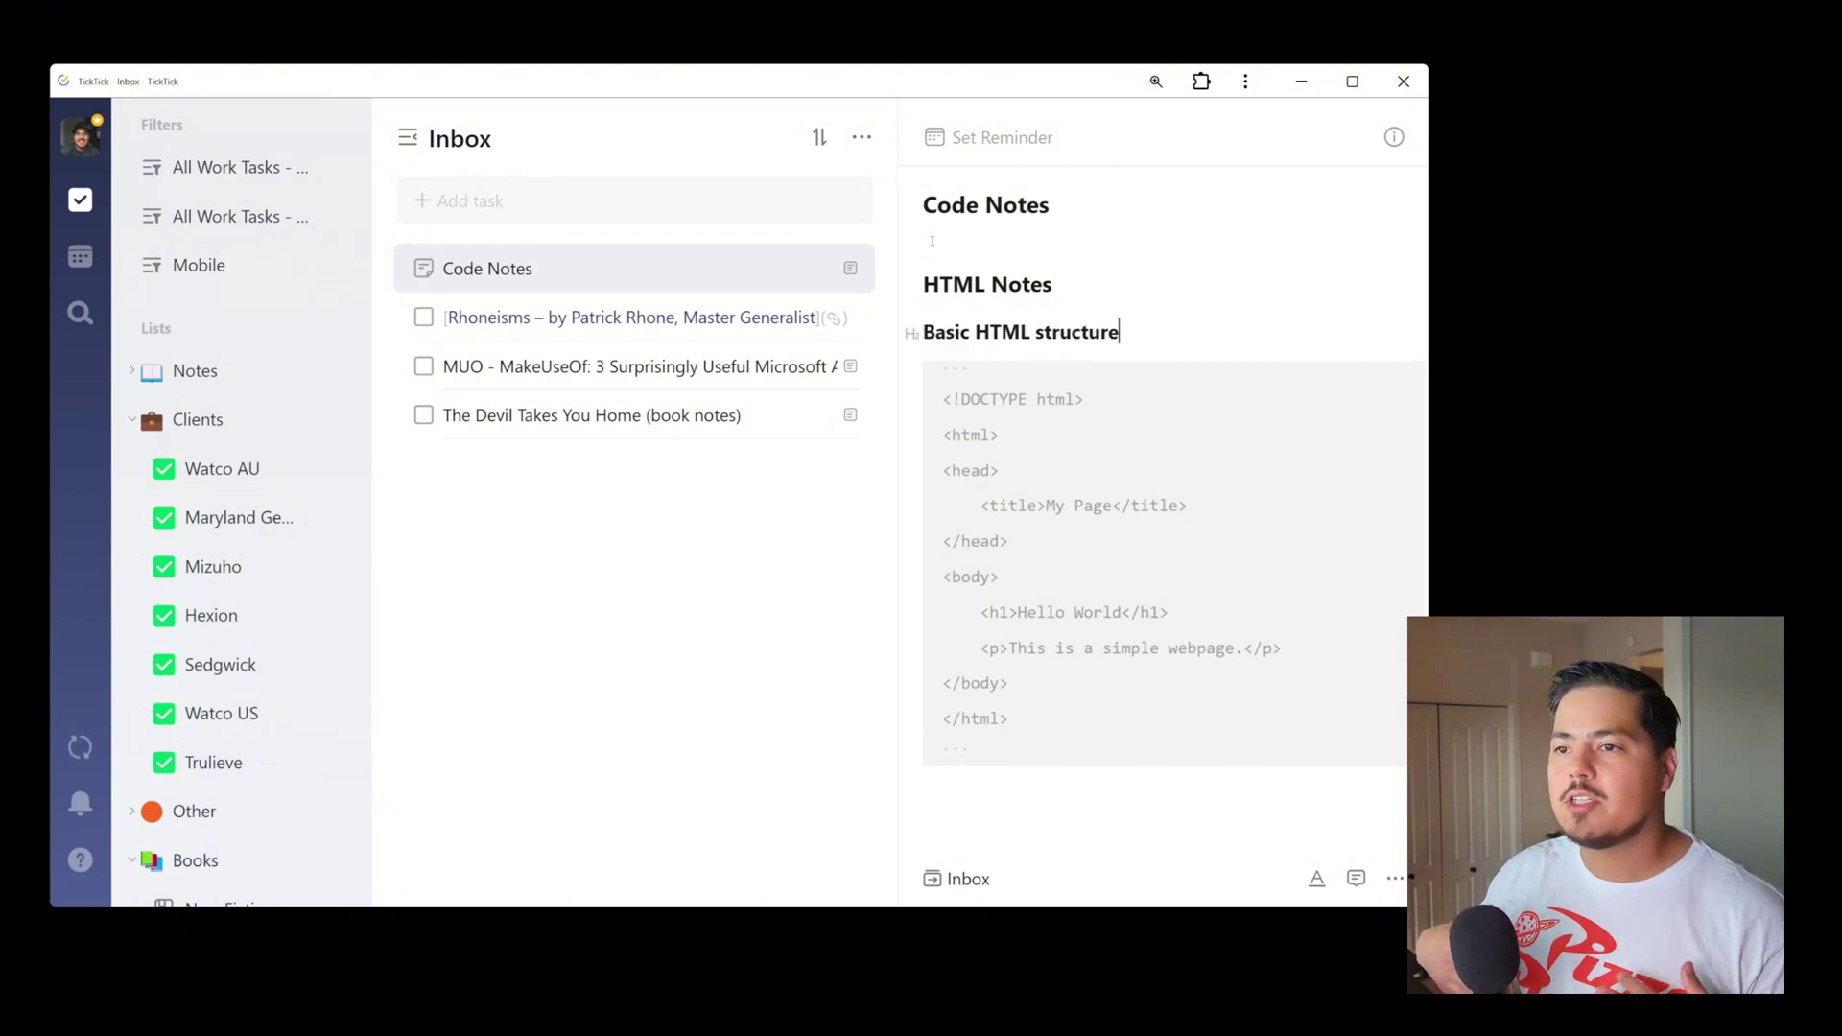
click(1100, 796)
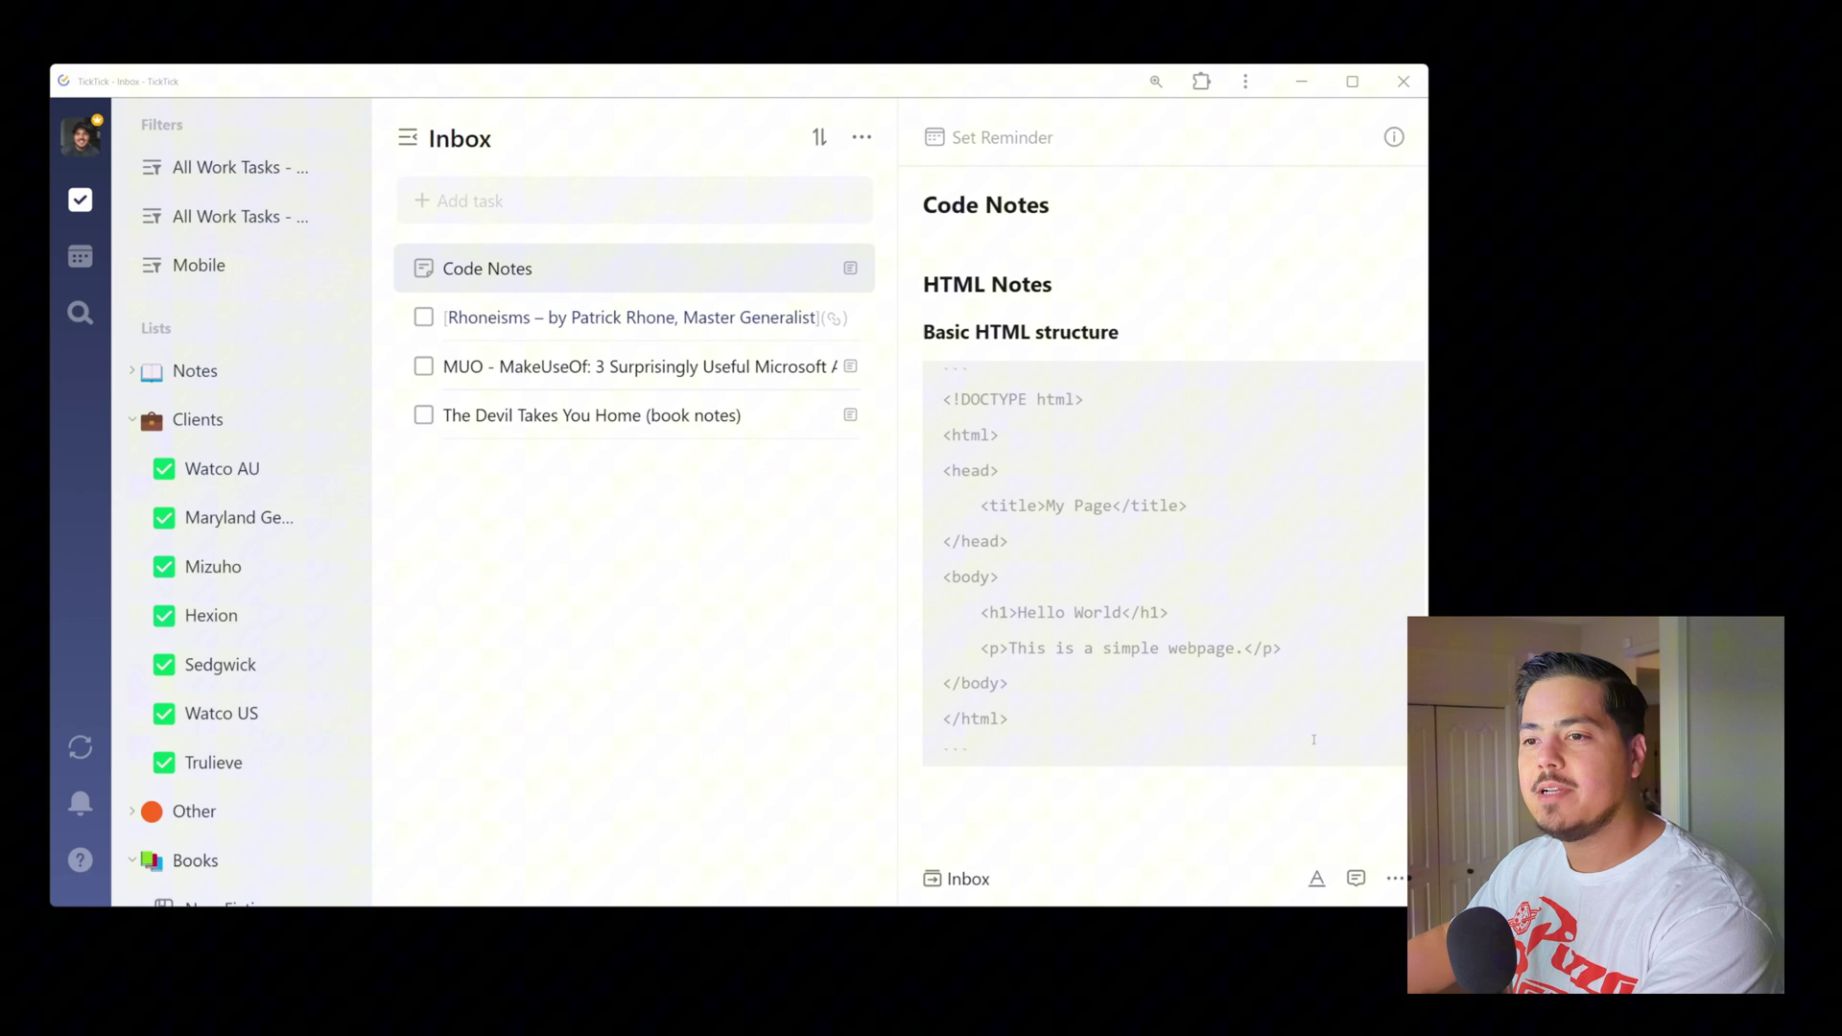
Below the HTML code block, add a '## CSS Notes' heading and start a ```css fence.
click(1123, 833)
click(1097, 801)
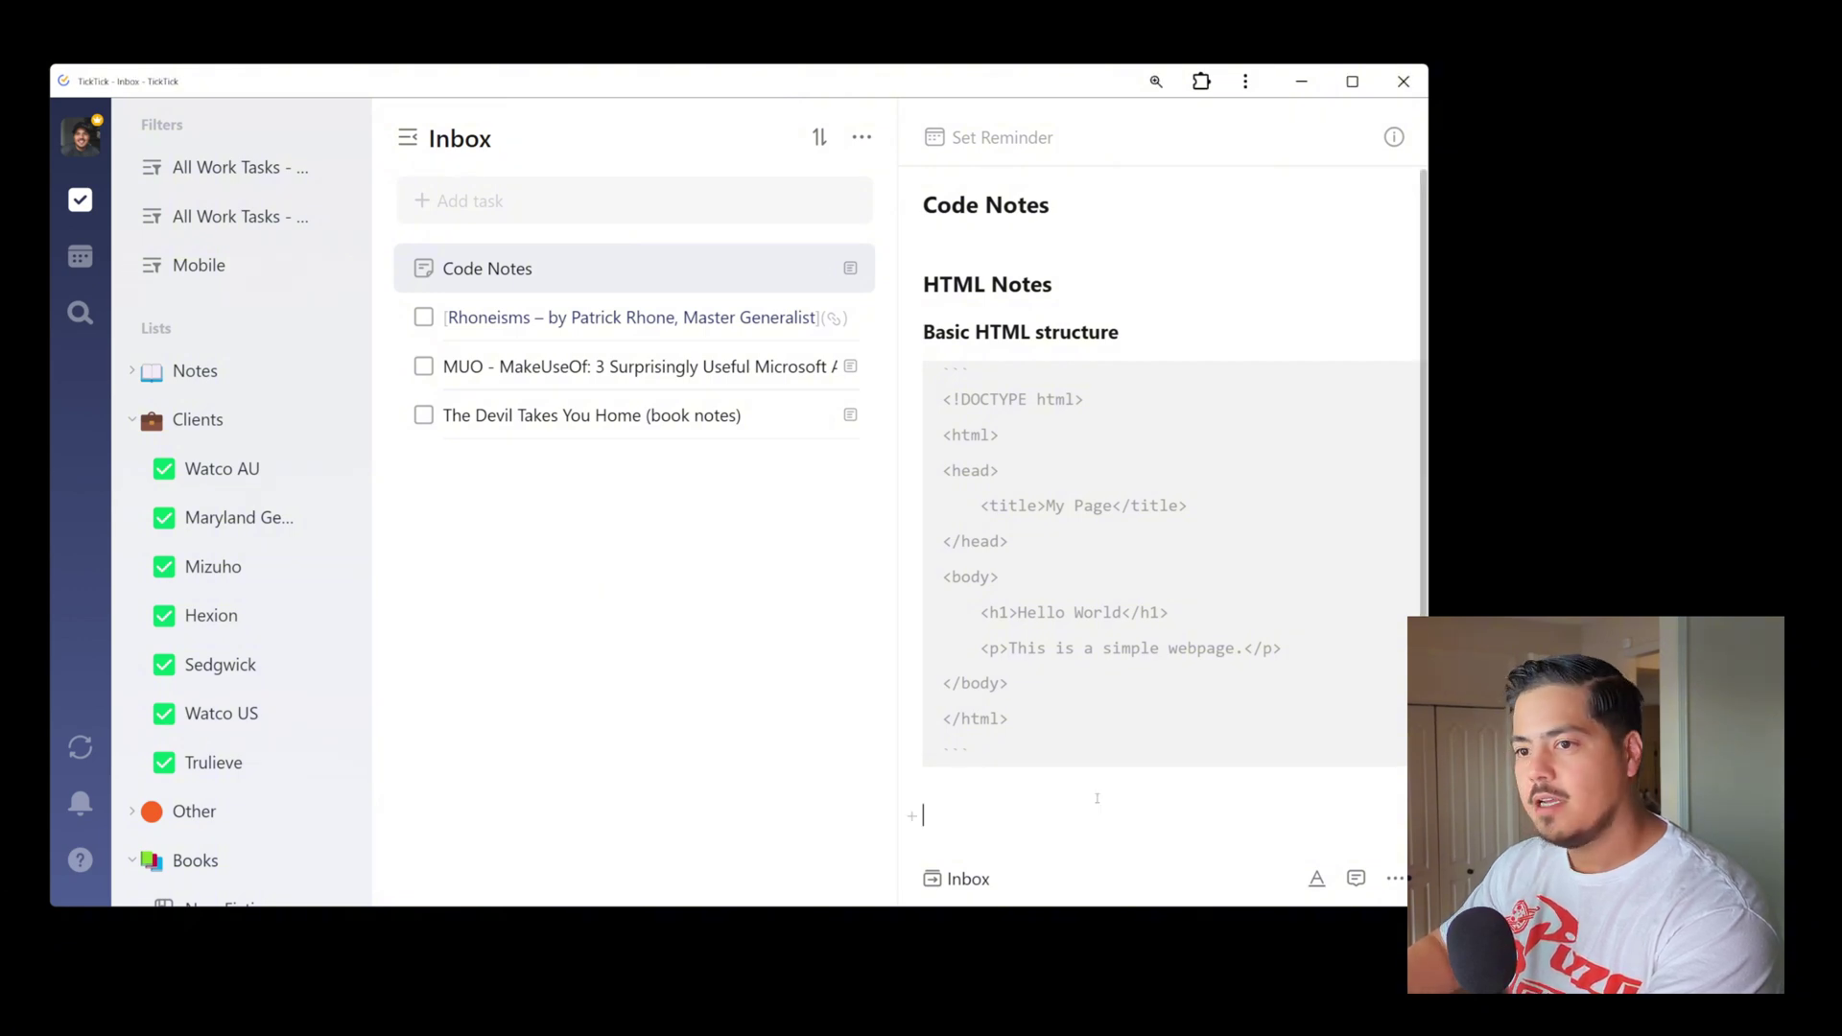
text(#)
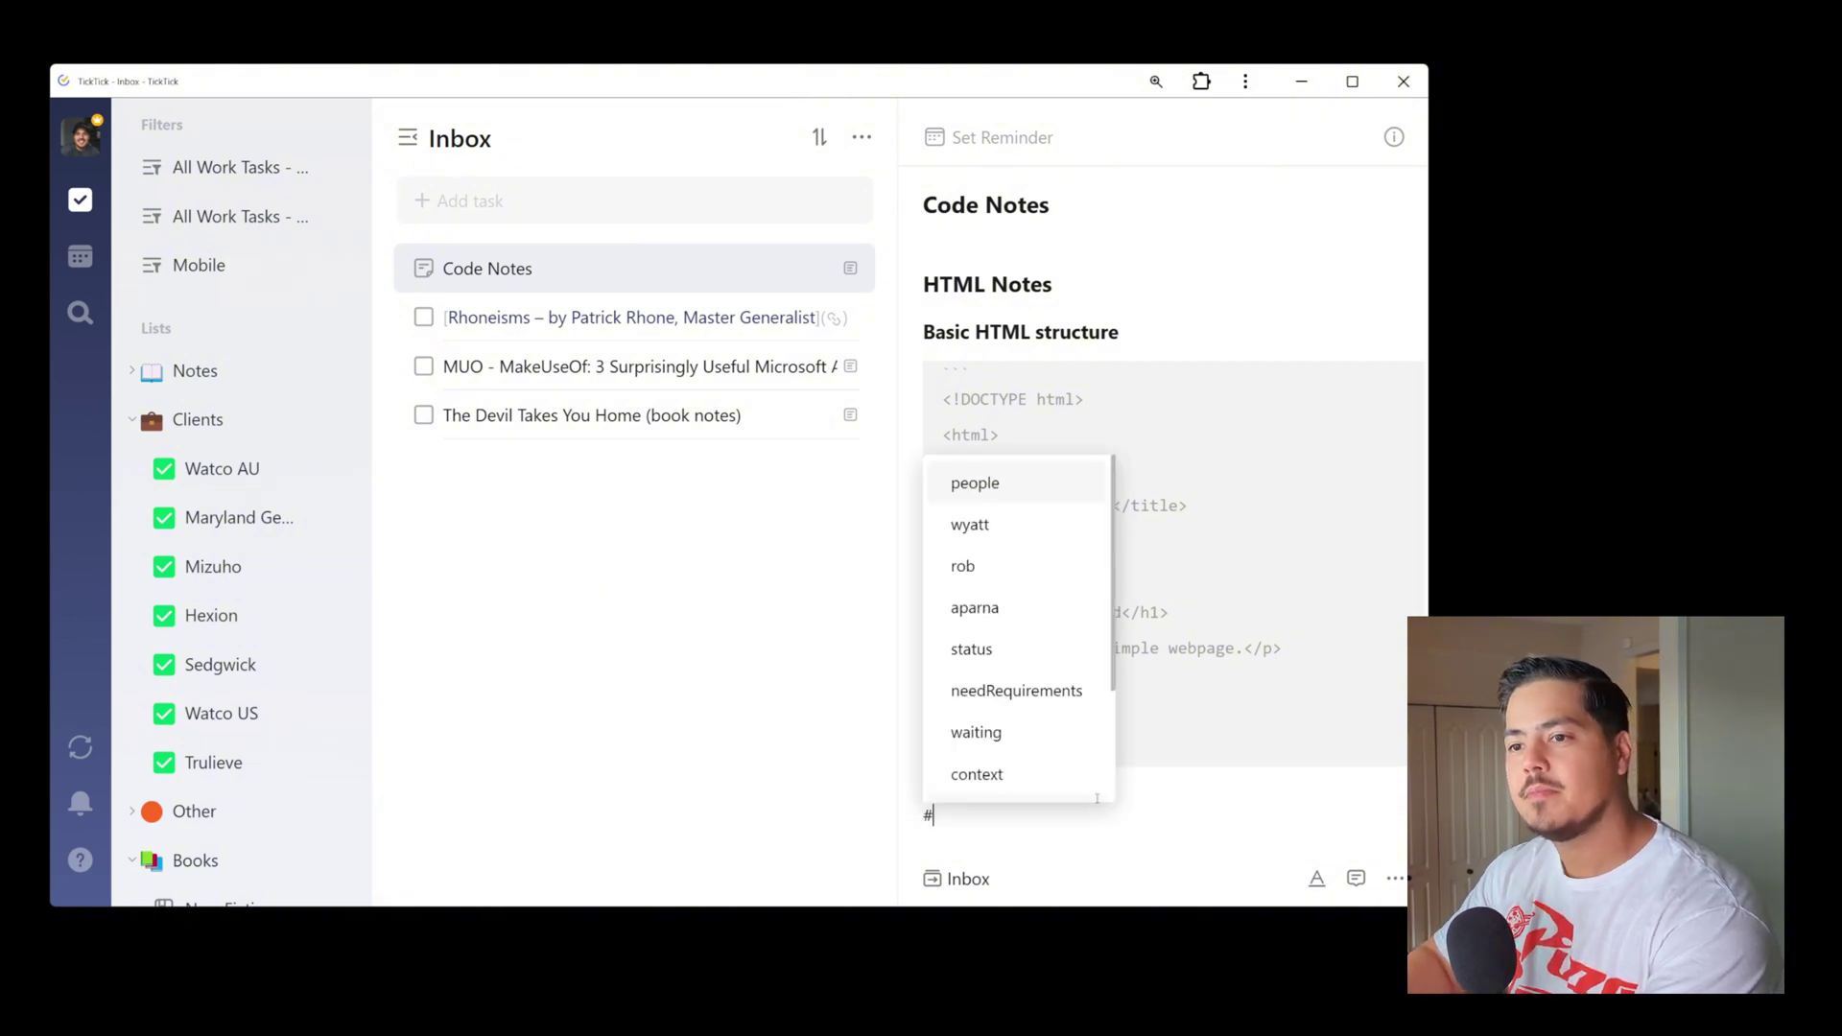
text(# CSS Notes)
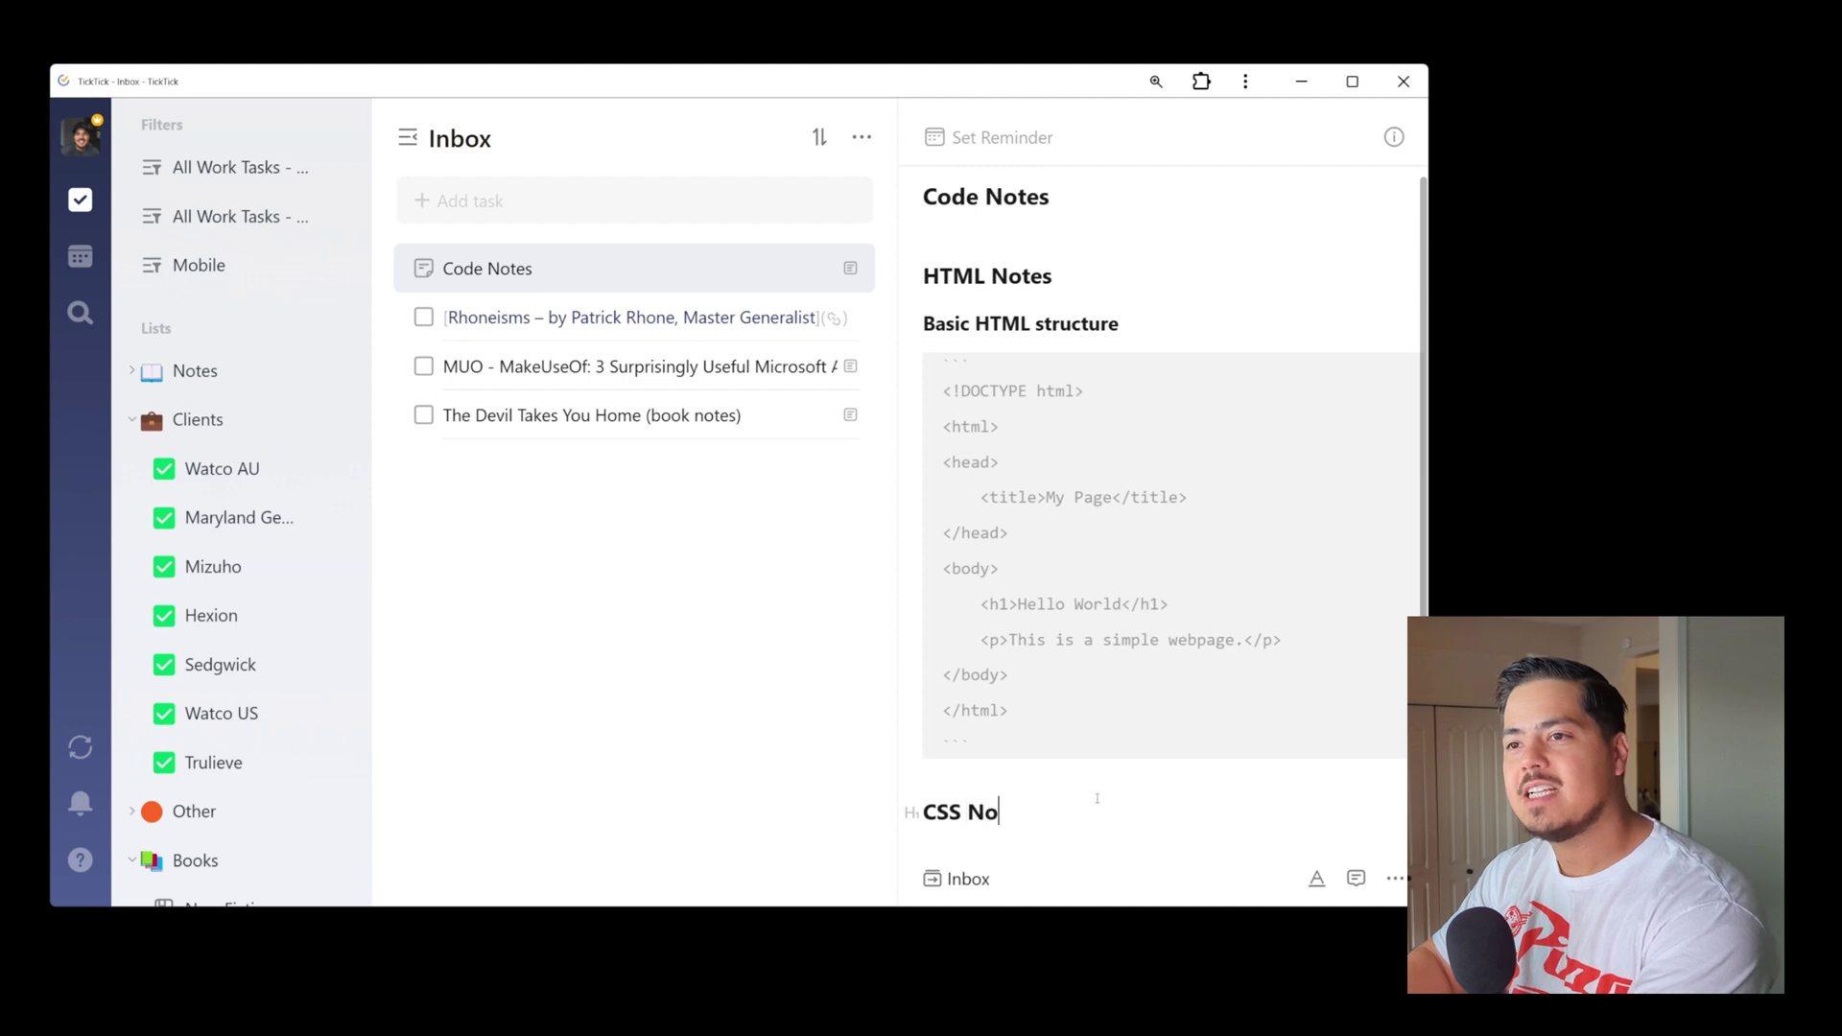
key(Return)
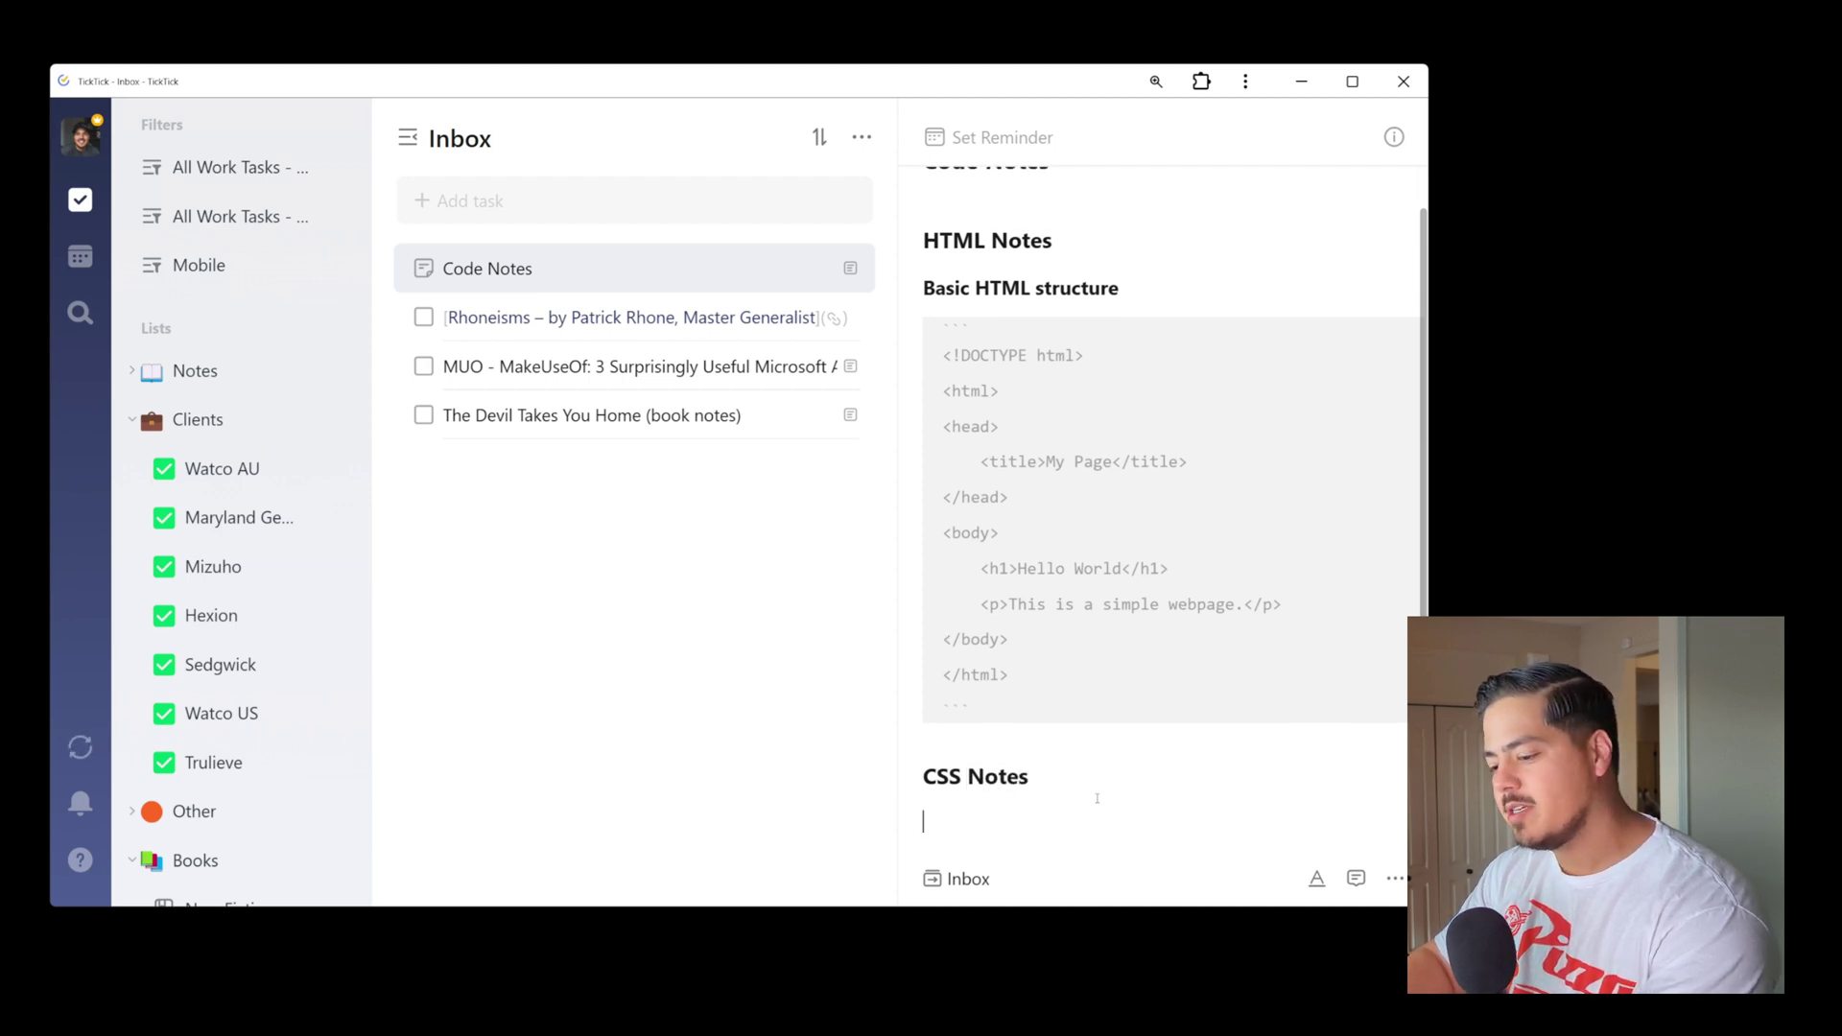
text(```)
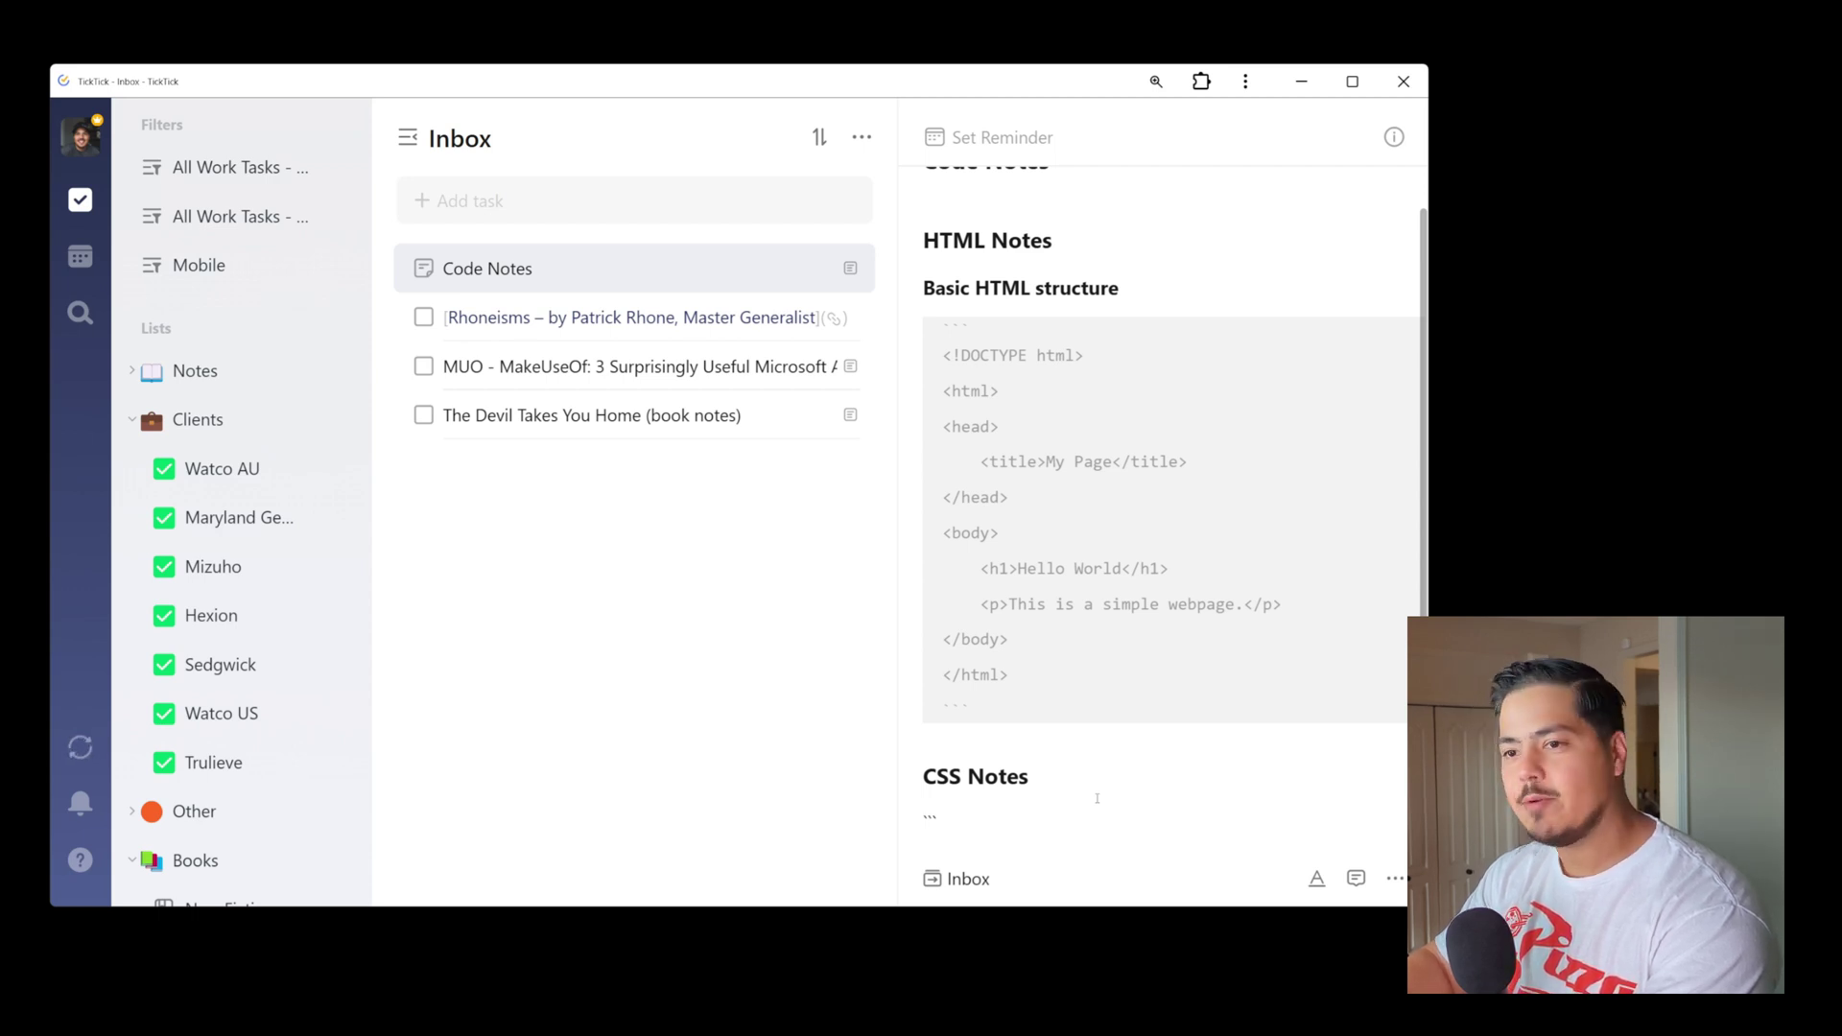
text(css)
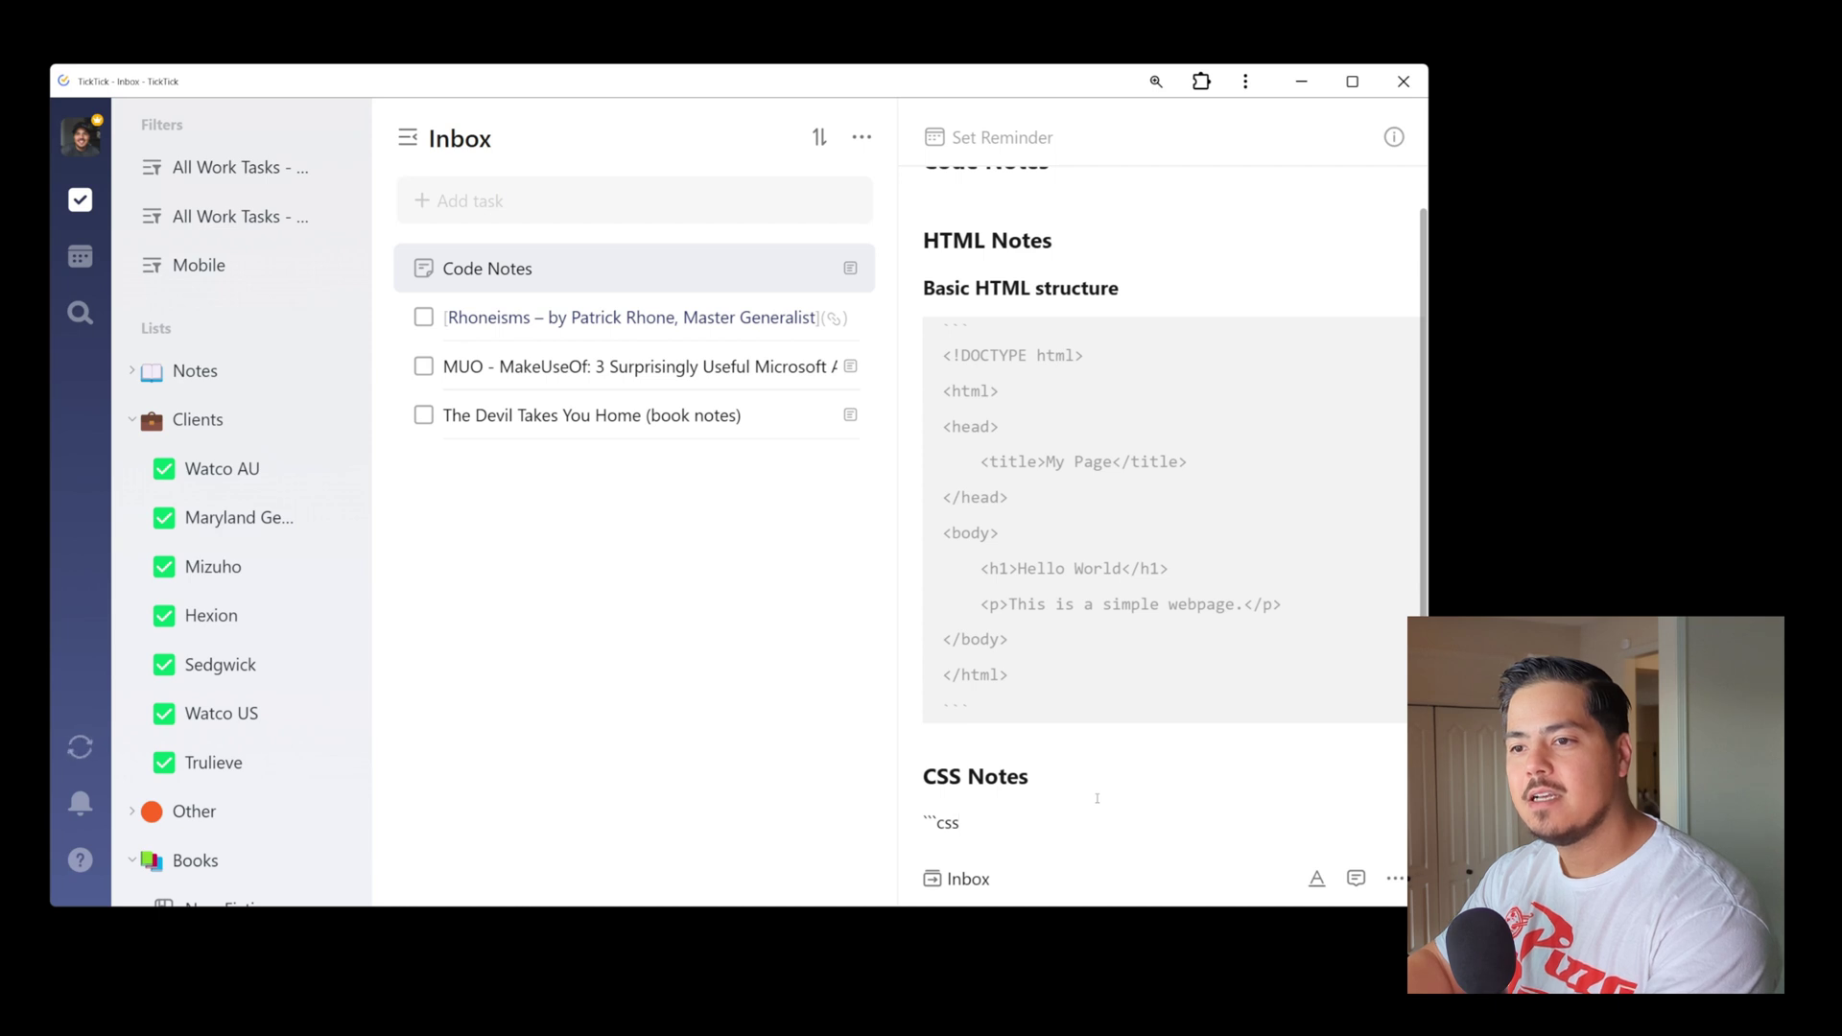
Close the css fence with ``` to leave an empty CSS code block.
key(Return)
key(Return)
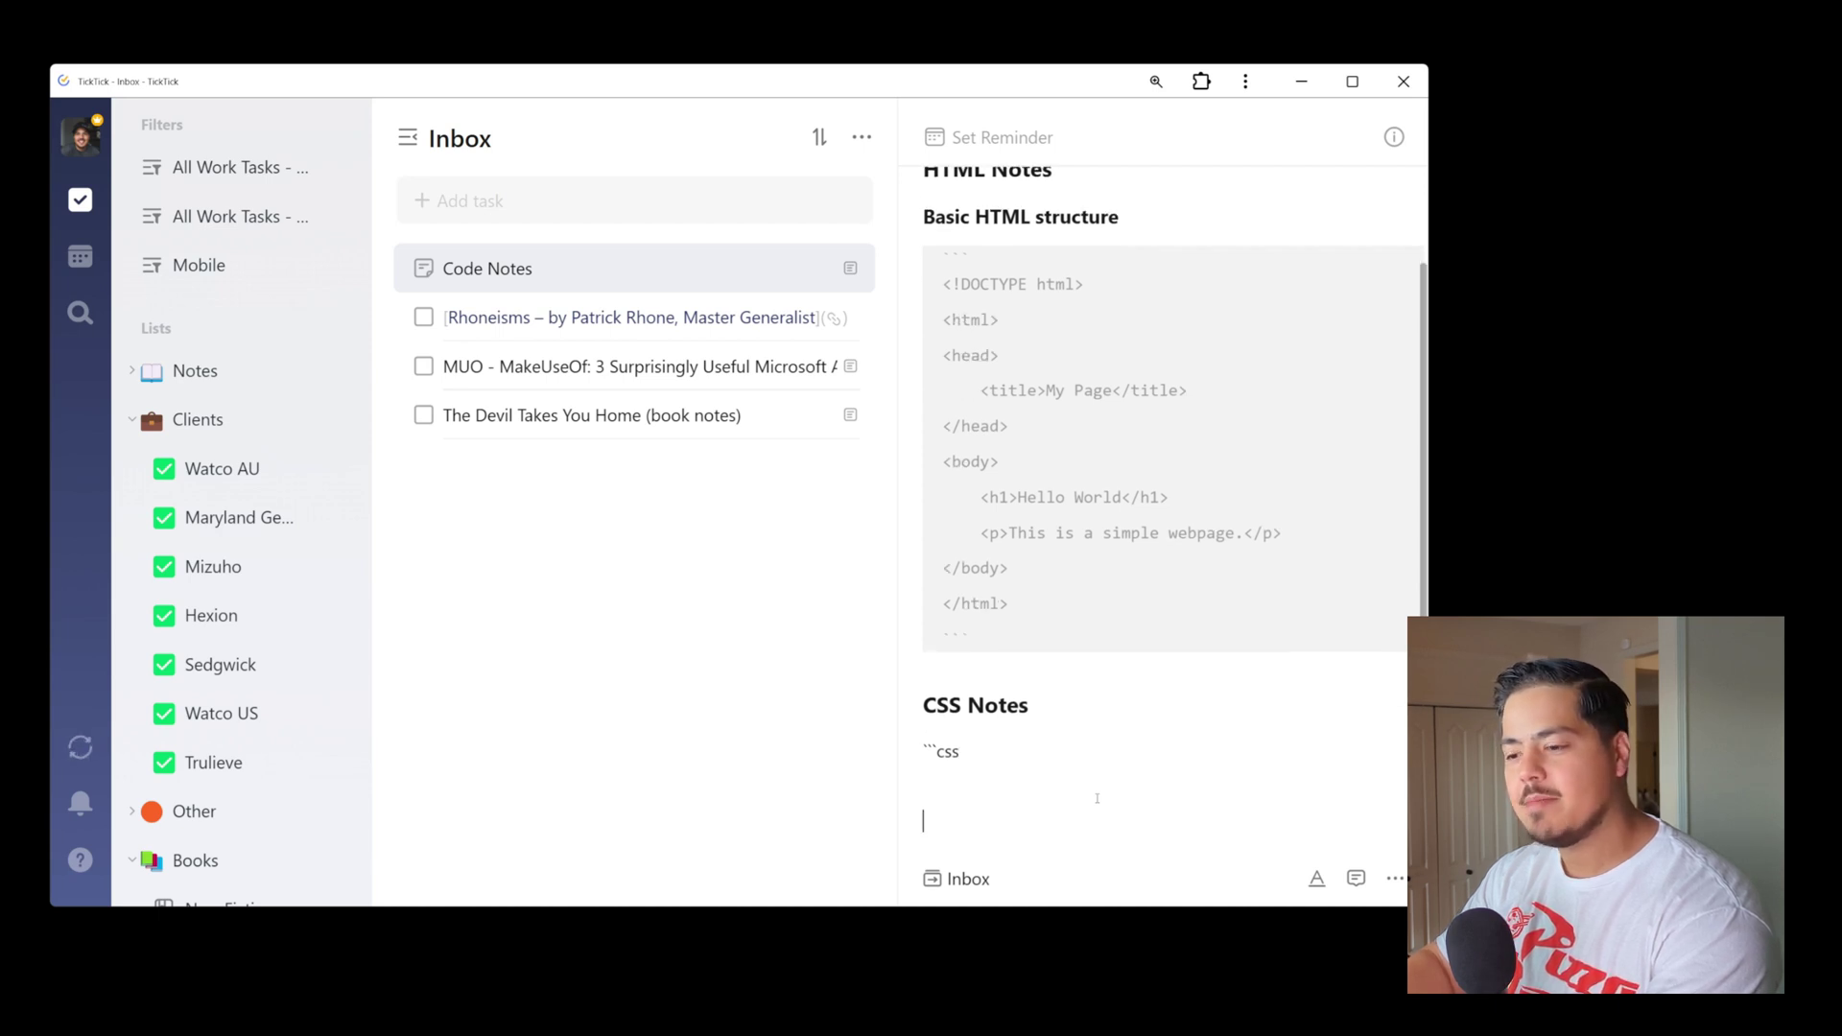
text(```)
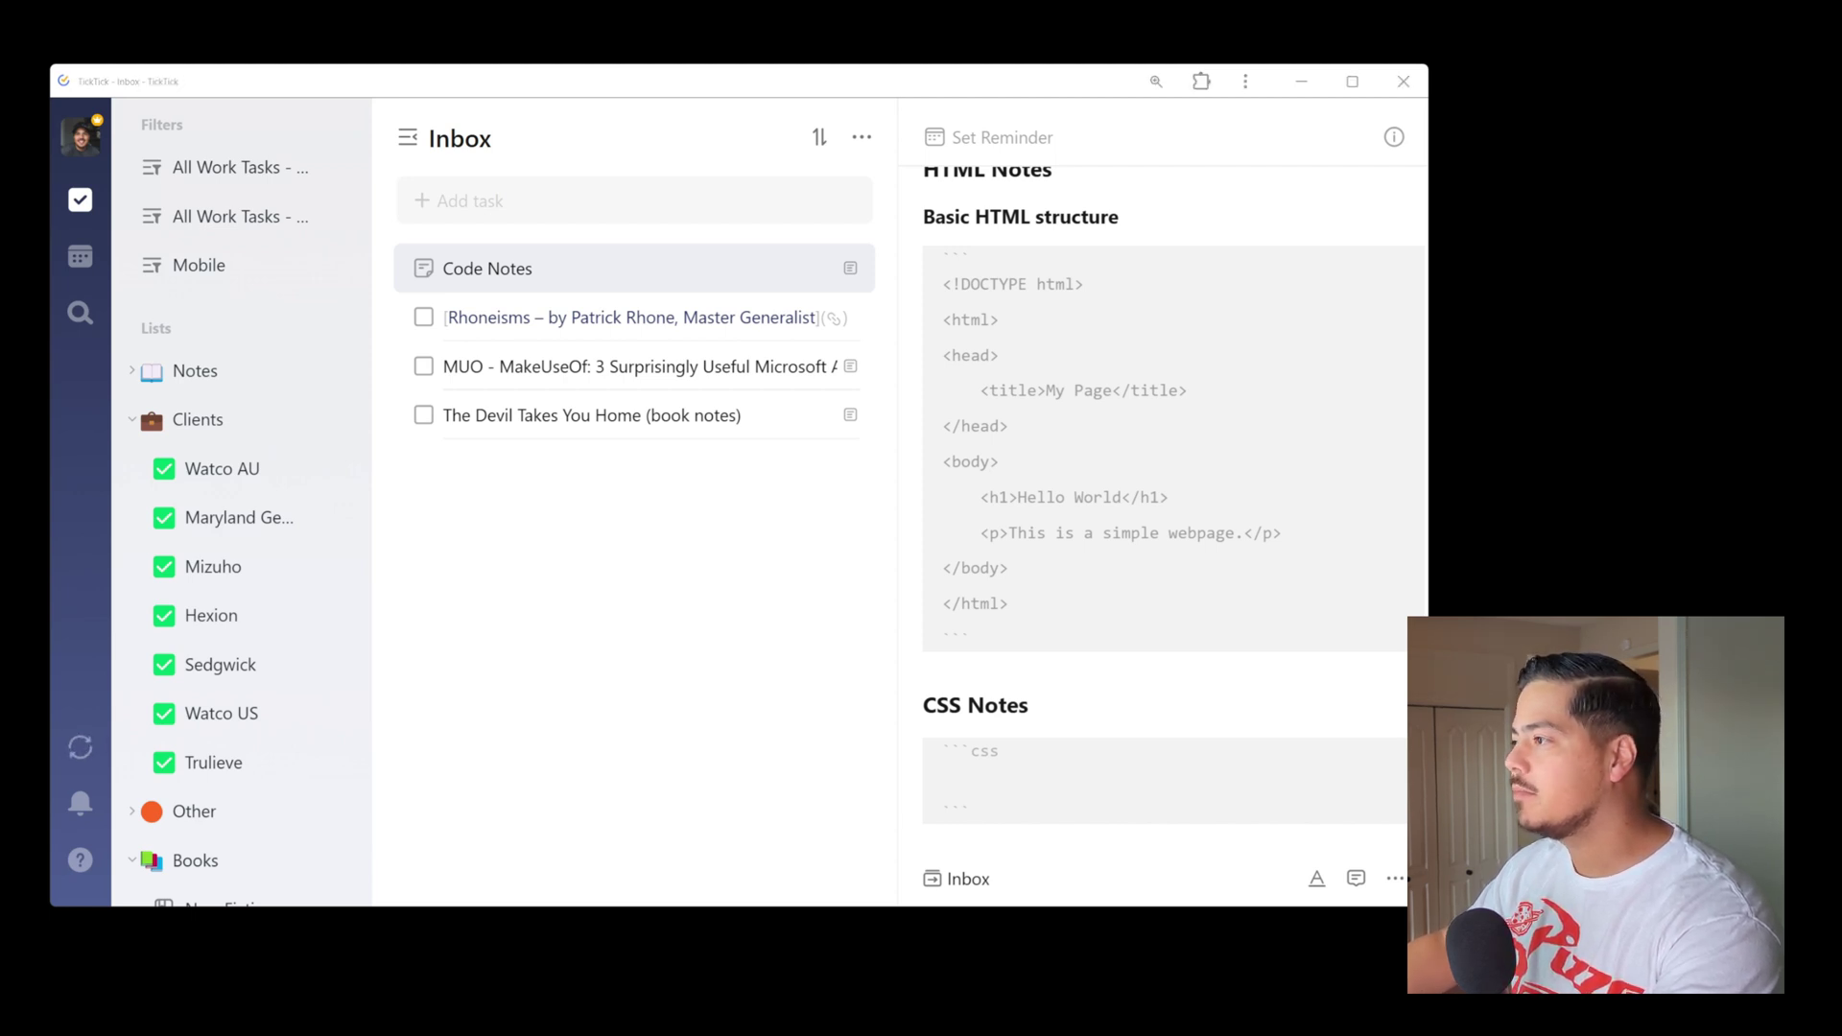
Paste the copied CSS rules for body, h1 and p into the CSS code block.
right_click(1036, 777)
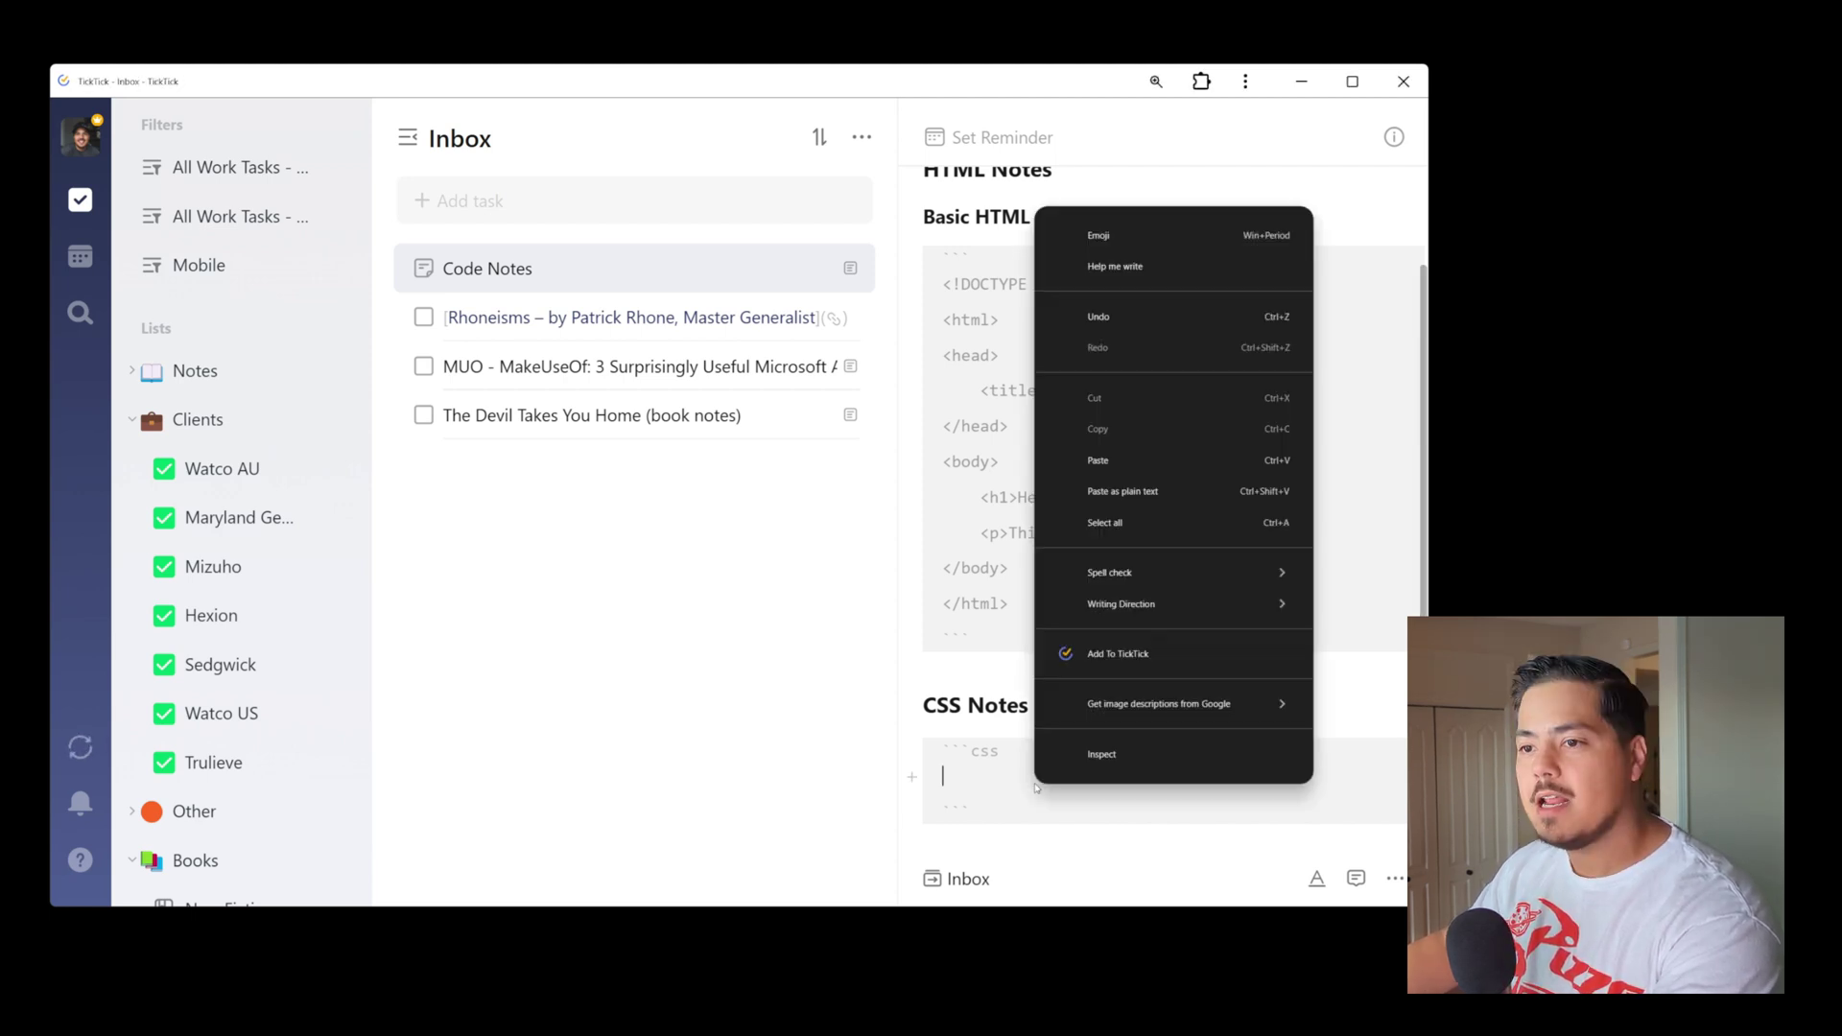
click(1116, 460)
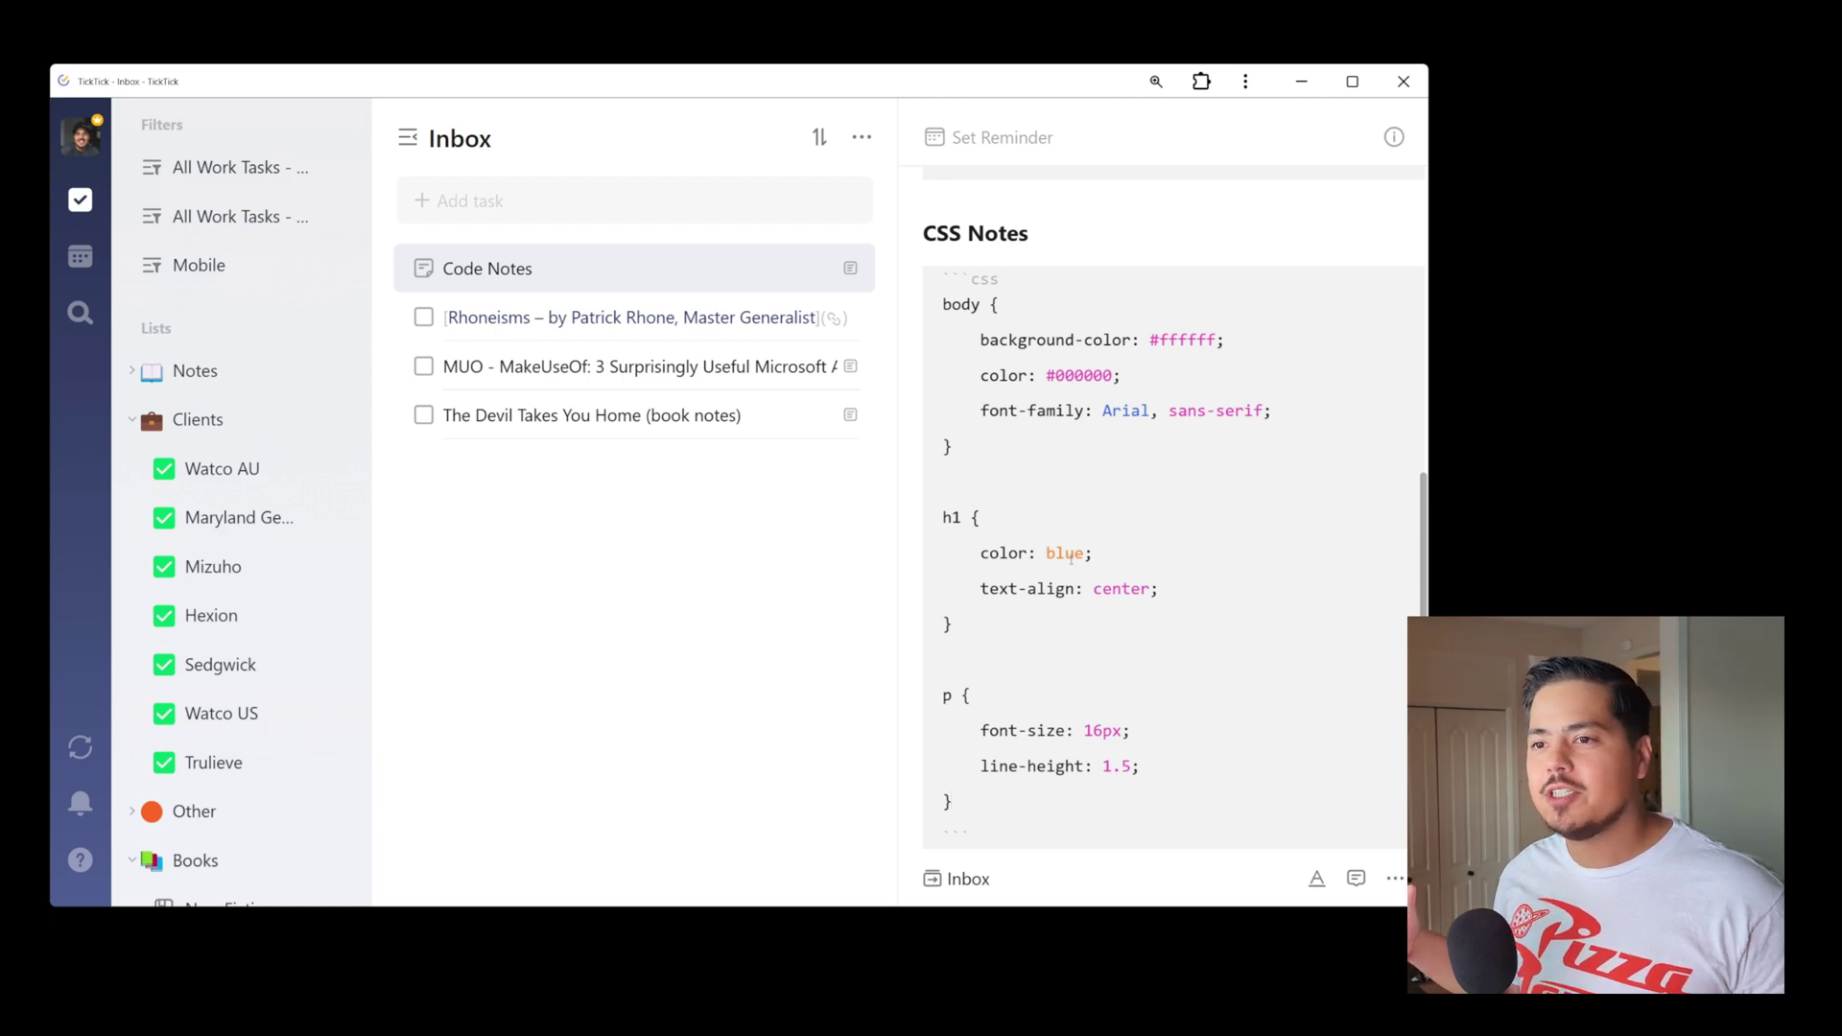
scroll(1070, 557, down, 1)
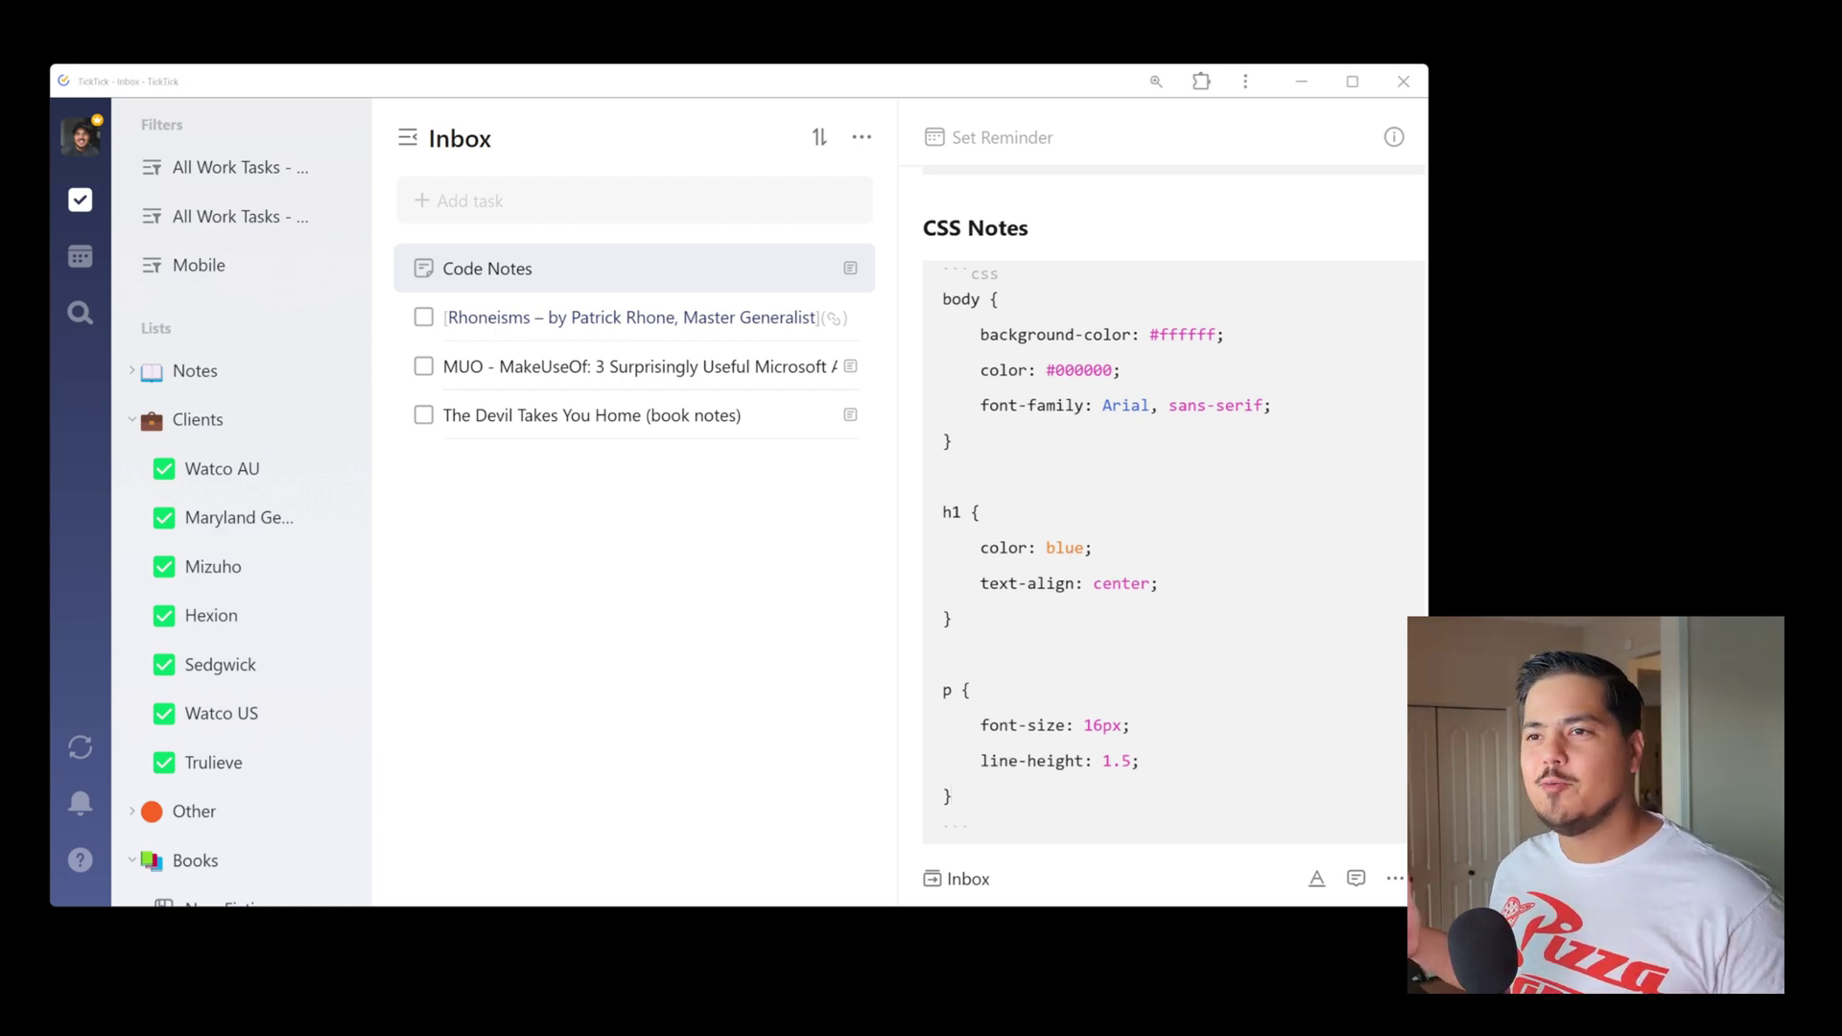
Add a '# Python Notes' heading below the CSS block with an empty ```python code block.
click(1036, 826)
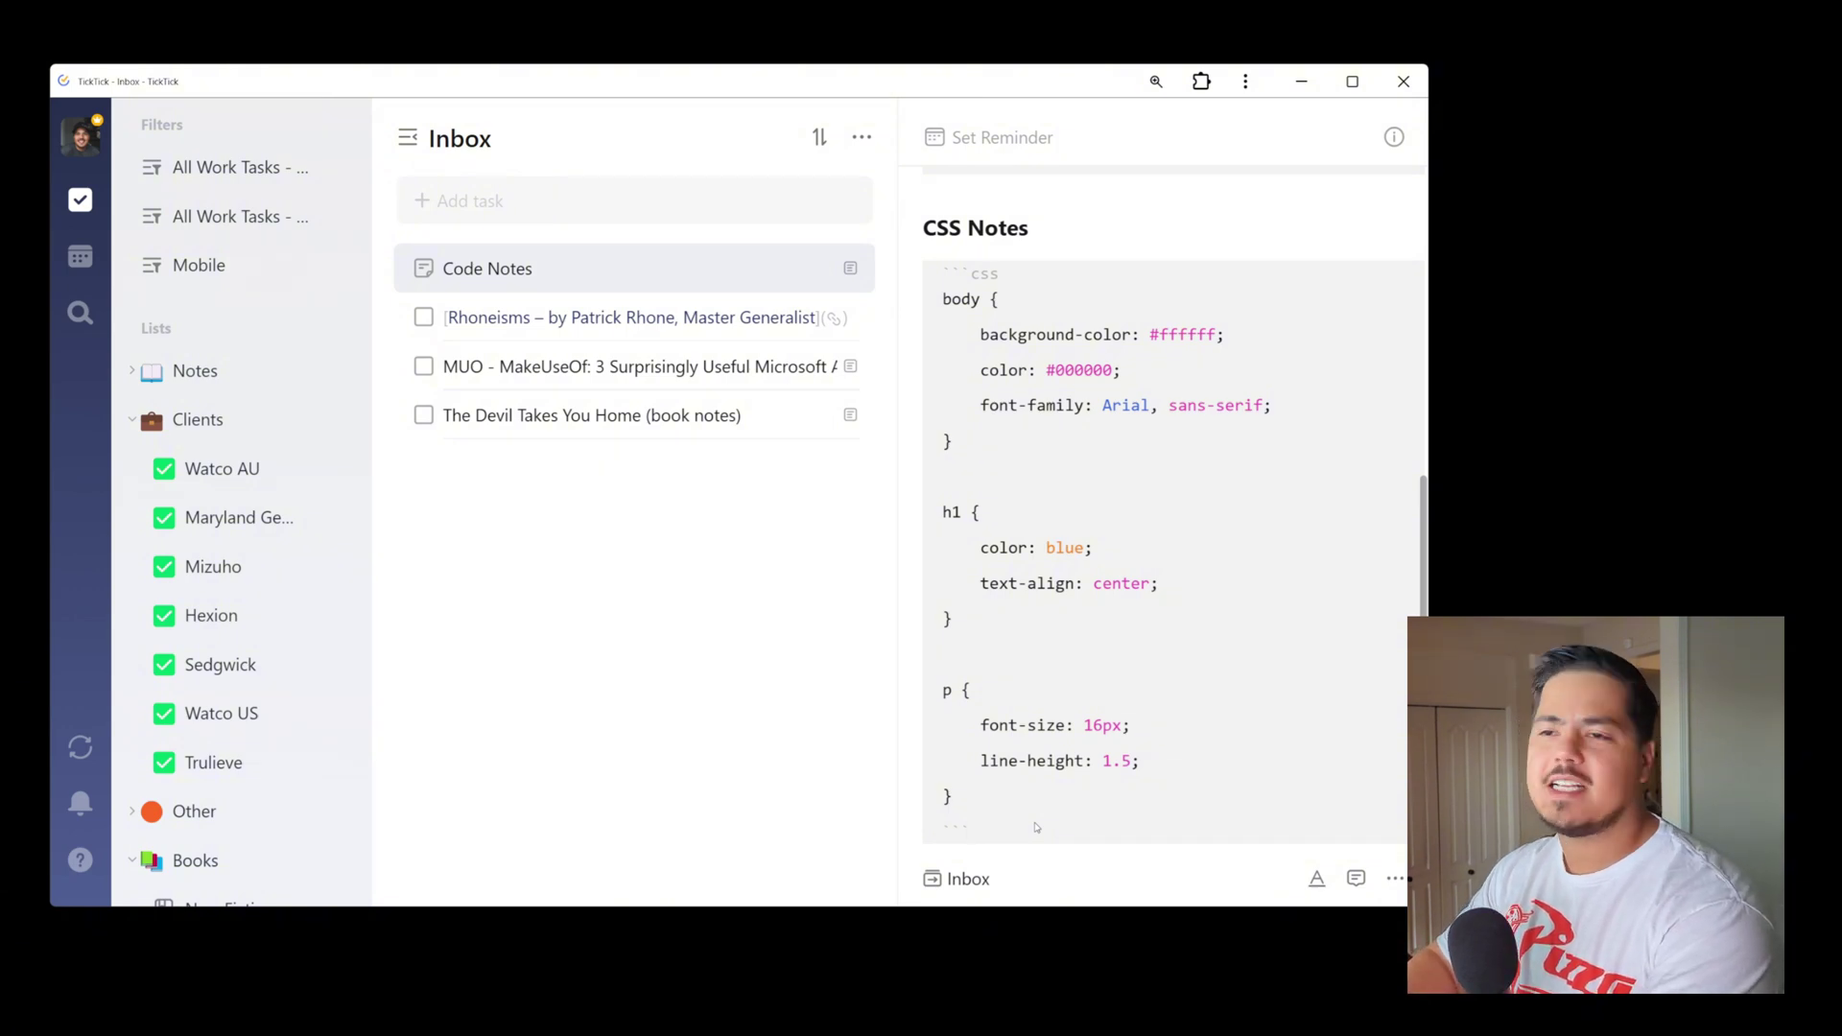
key(Return)
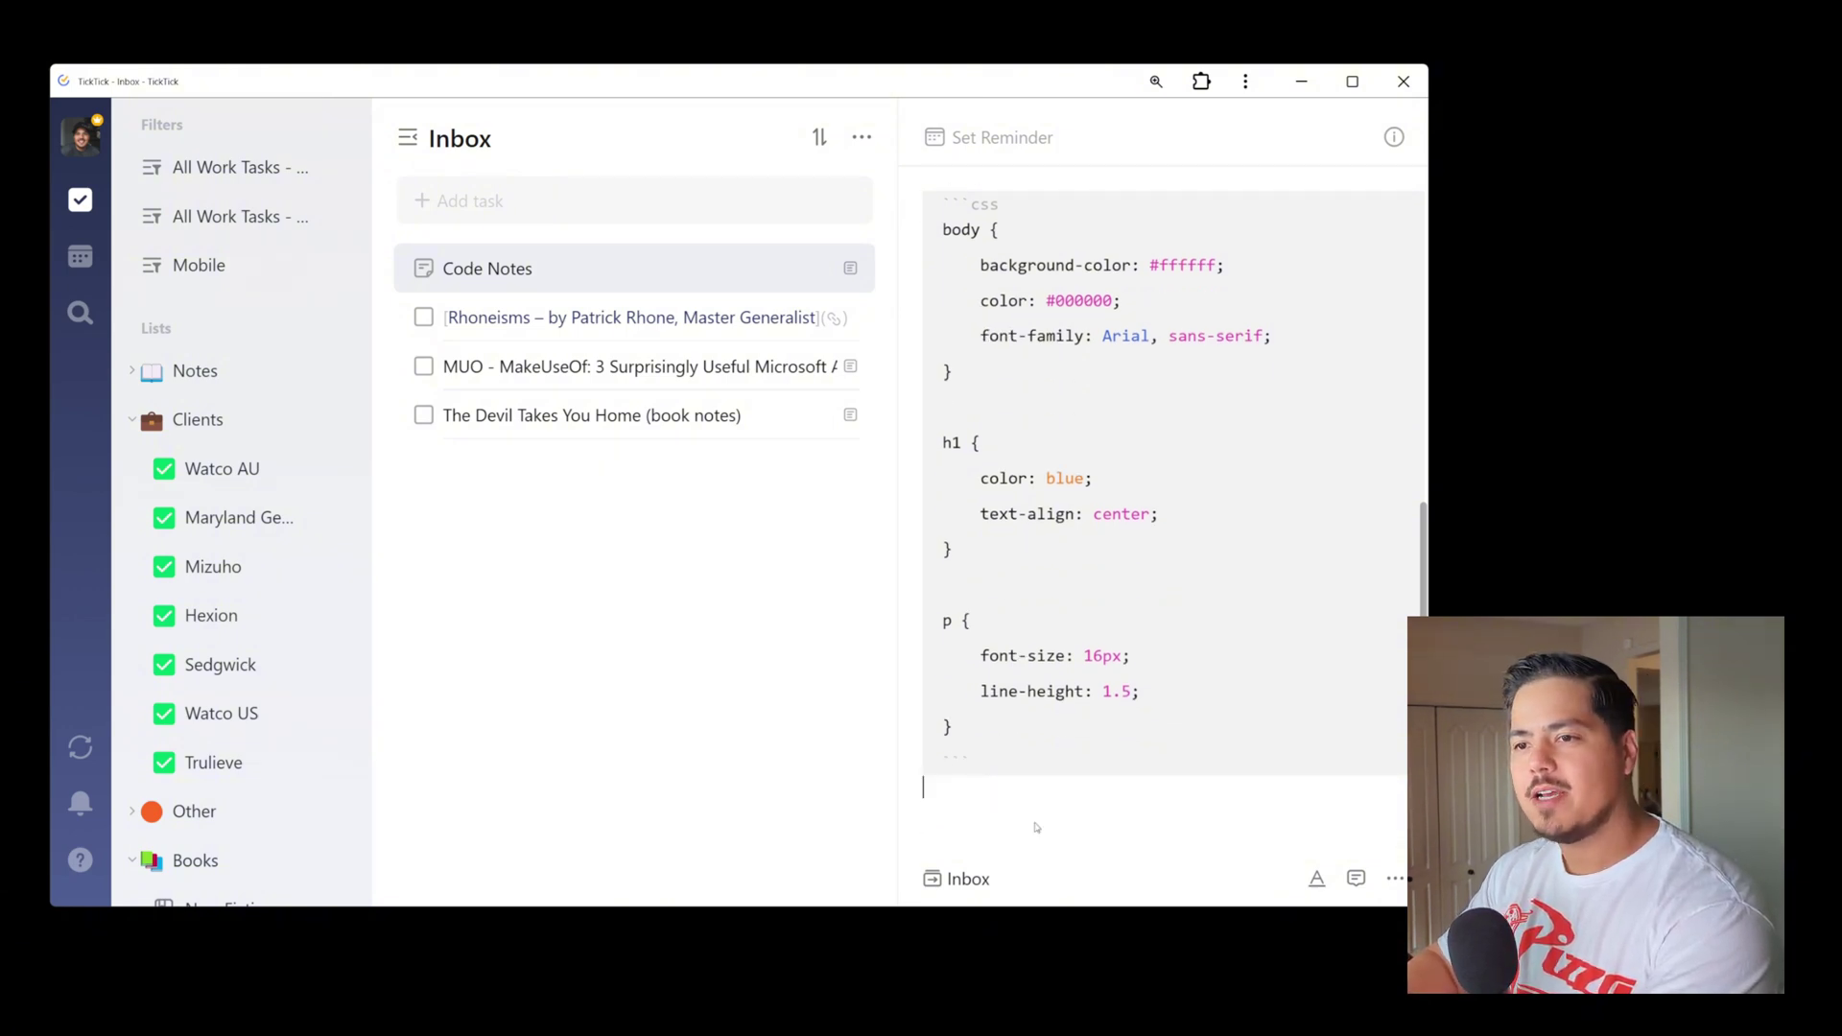
text(# Python )
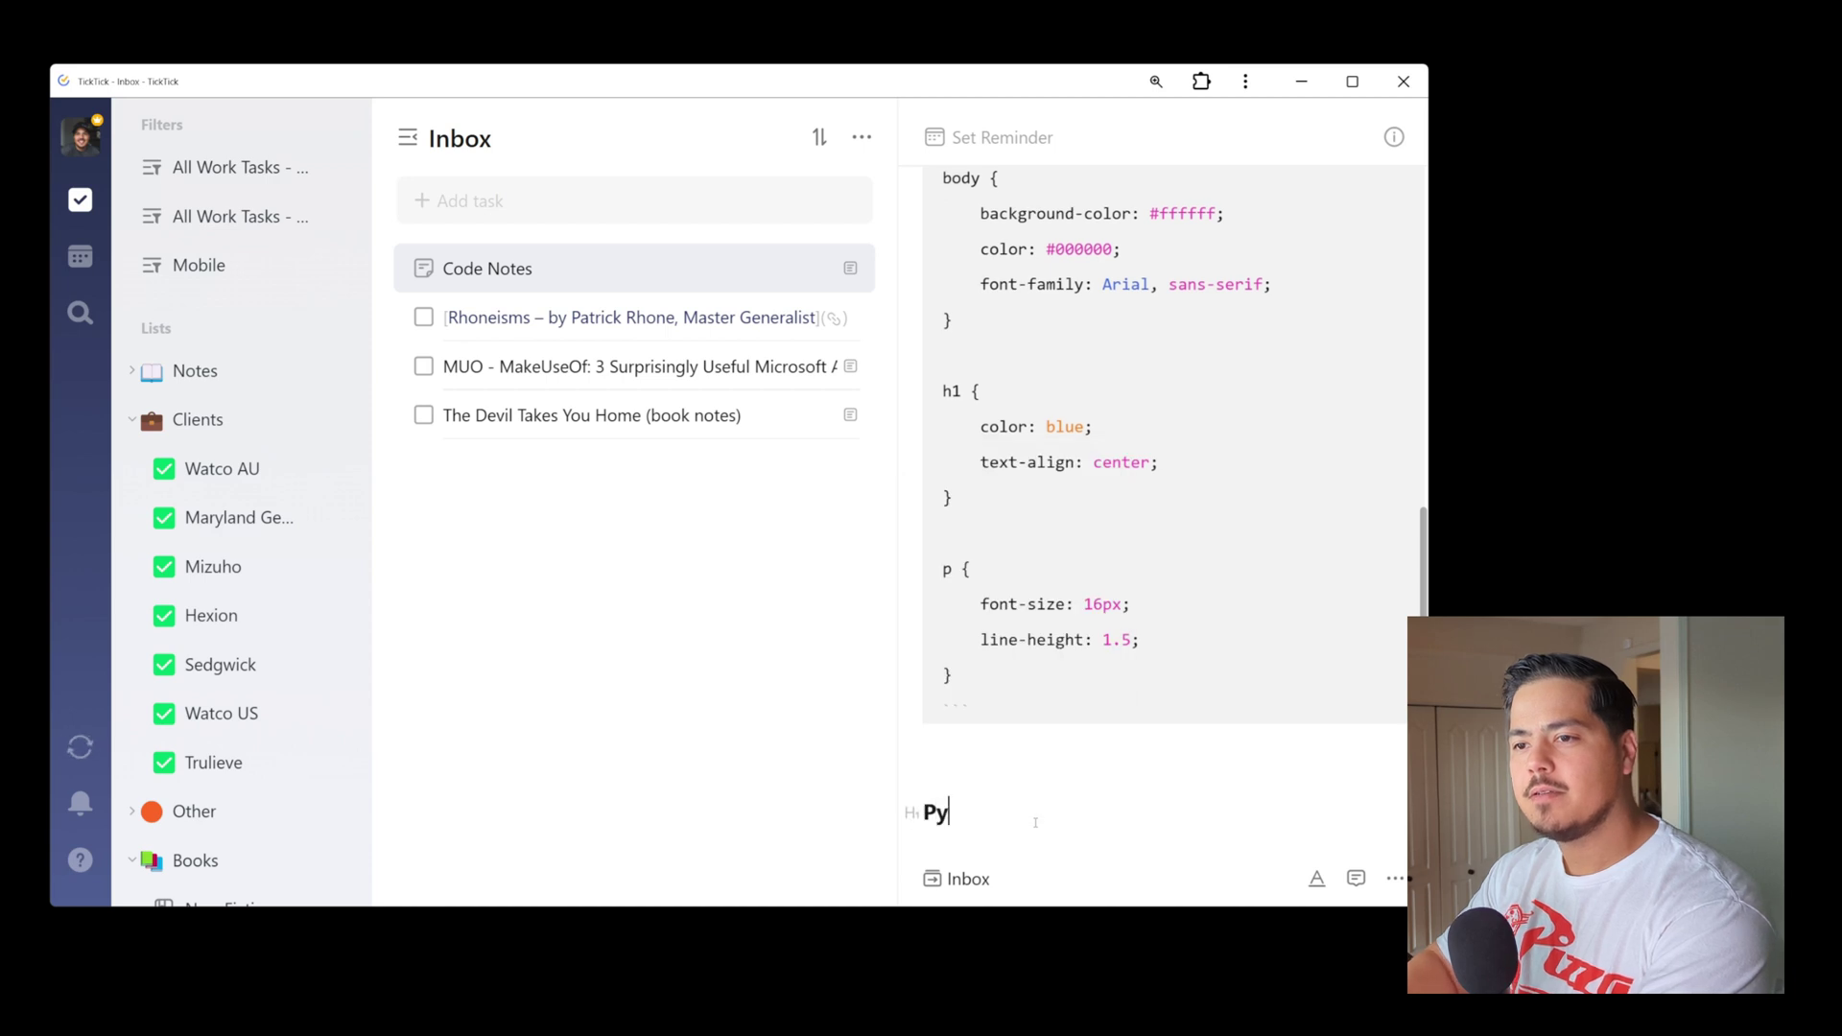
text(Notes)
key(Return)
key(Return)
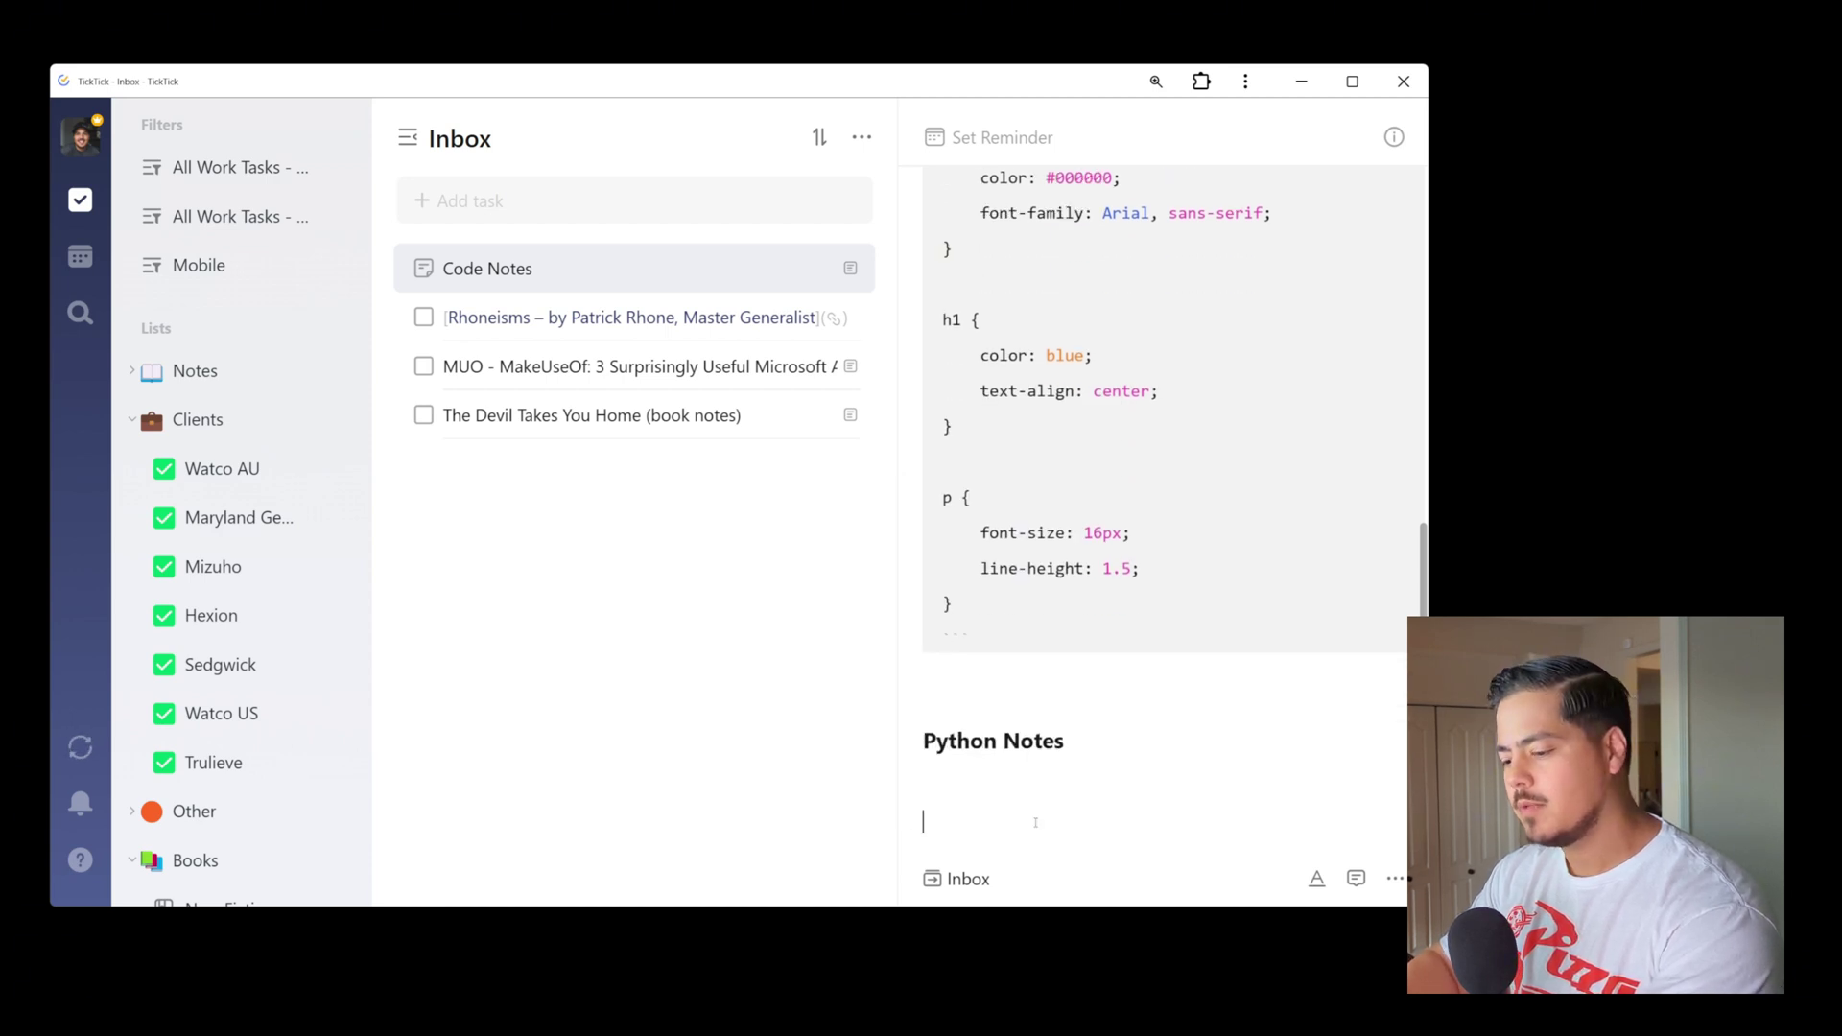
text(```python)
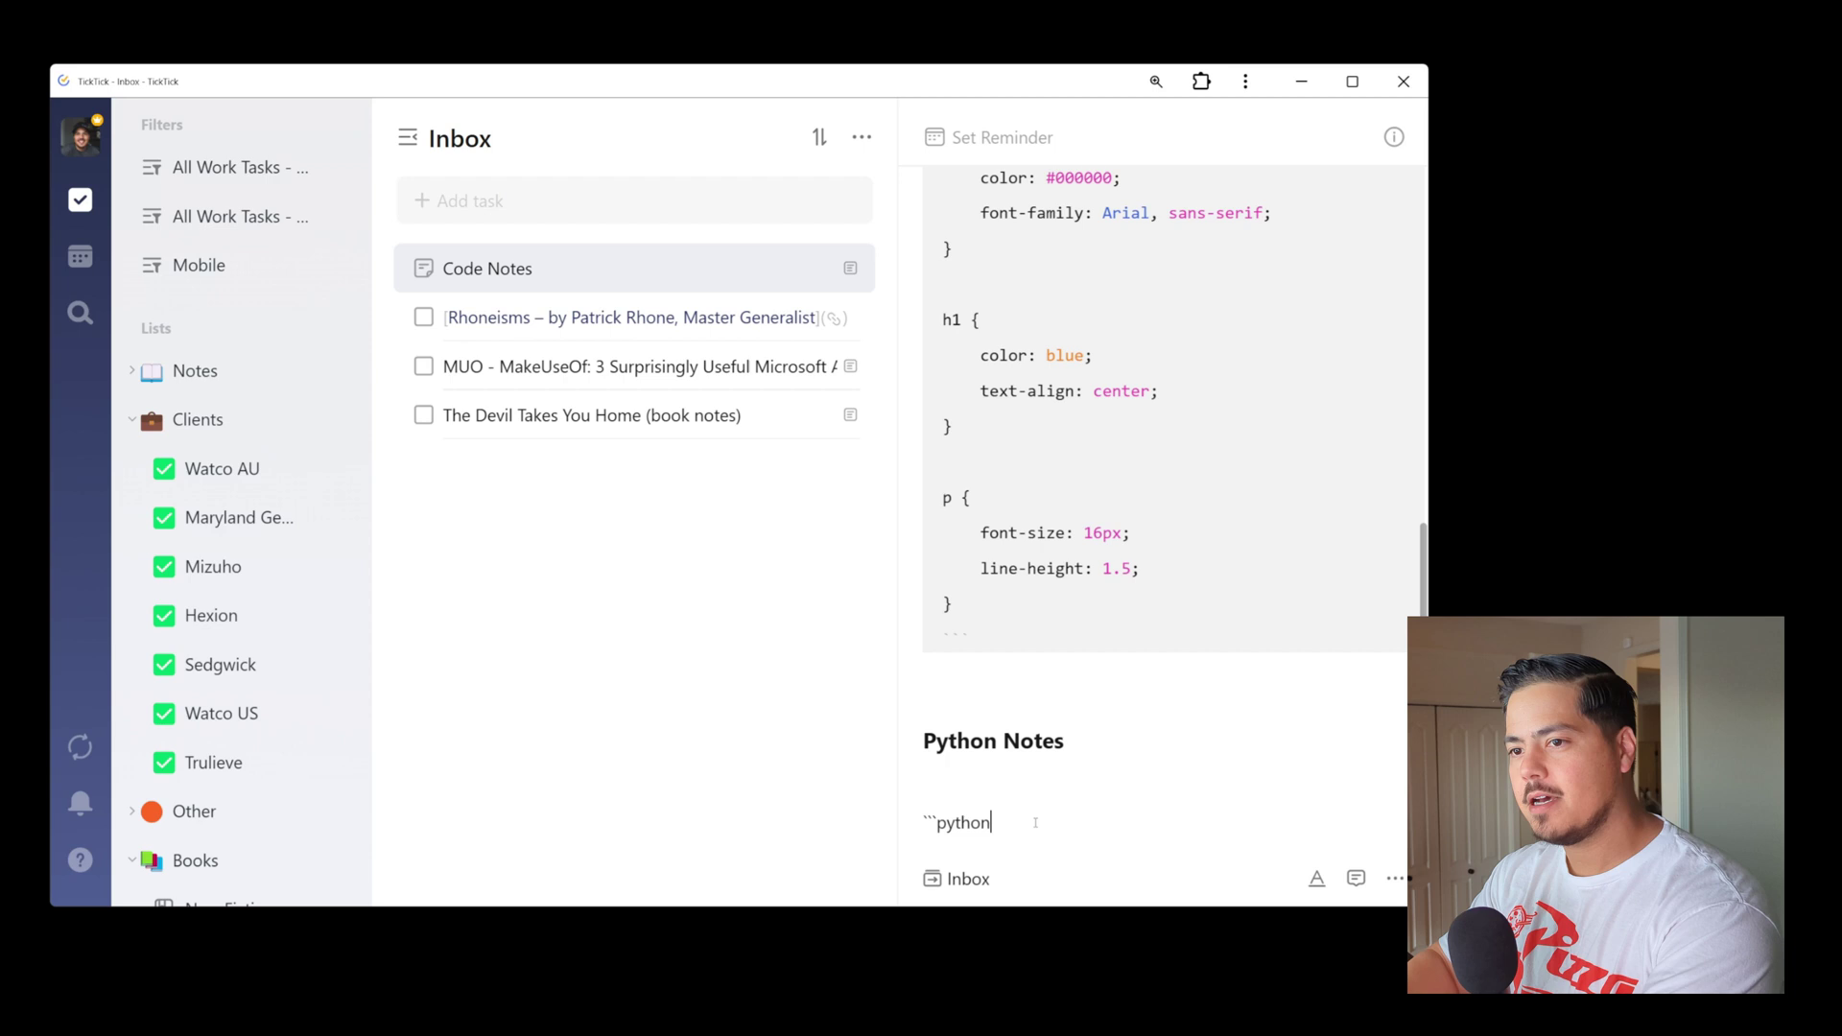
key(Return)
text(```)
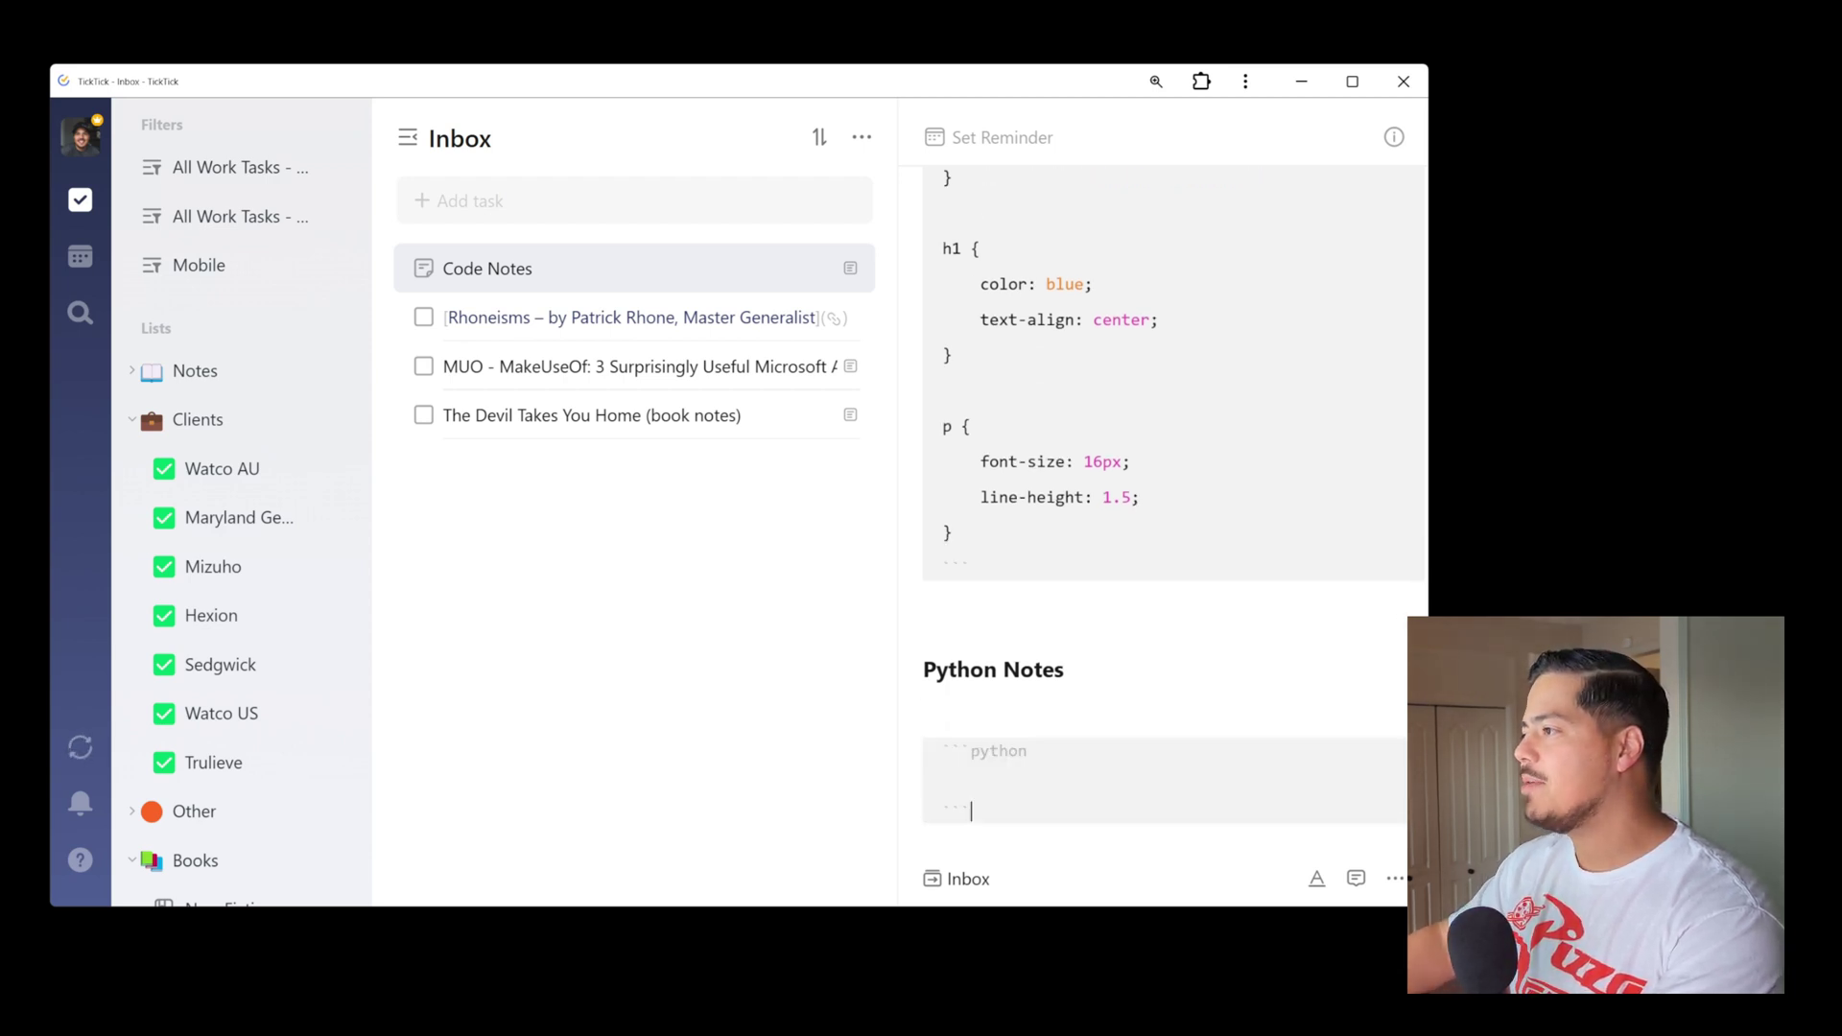
Paste the greet-function and age-check Python snippet into the python code block.
right_click(1110, 784)
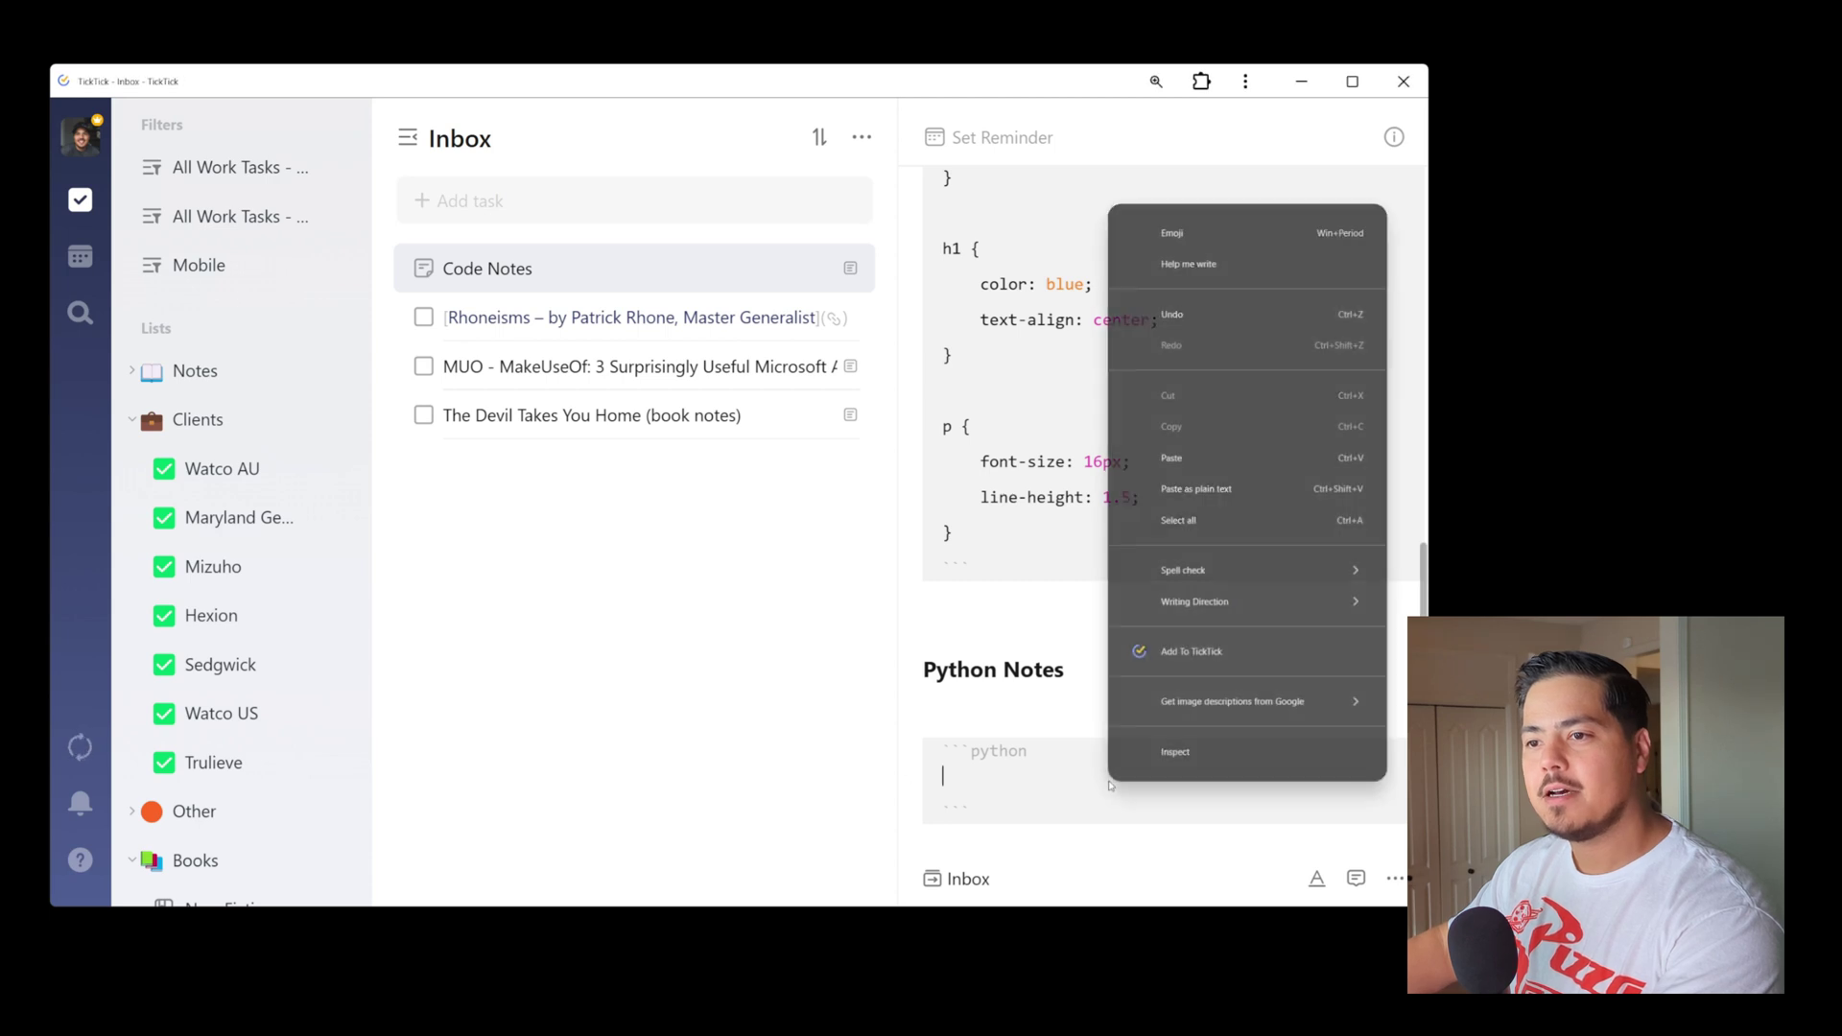
click(1179, 458)
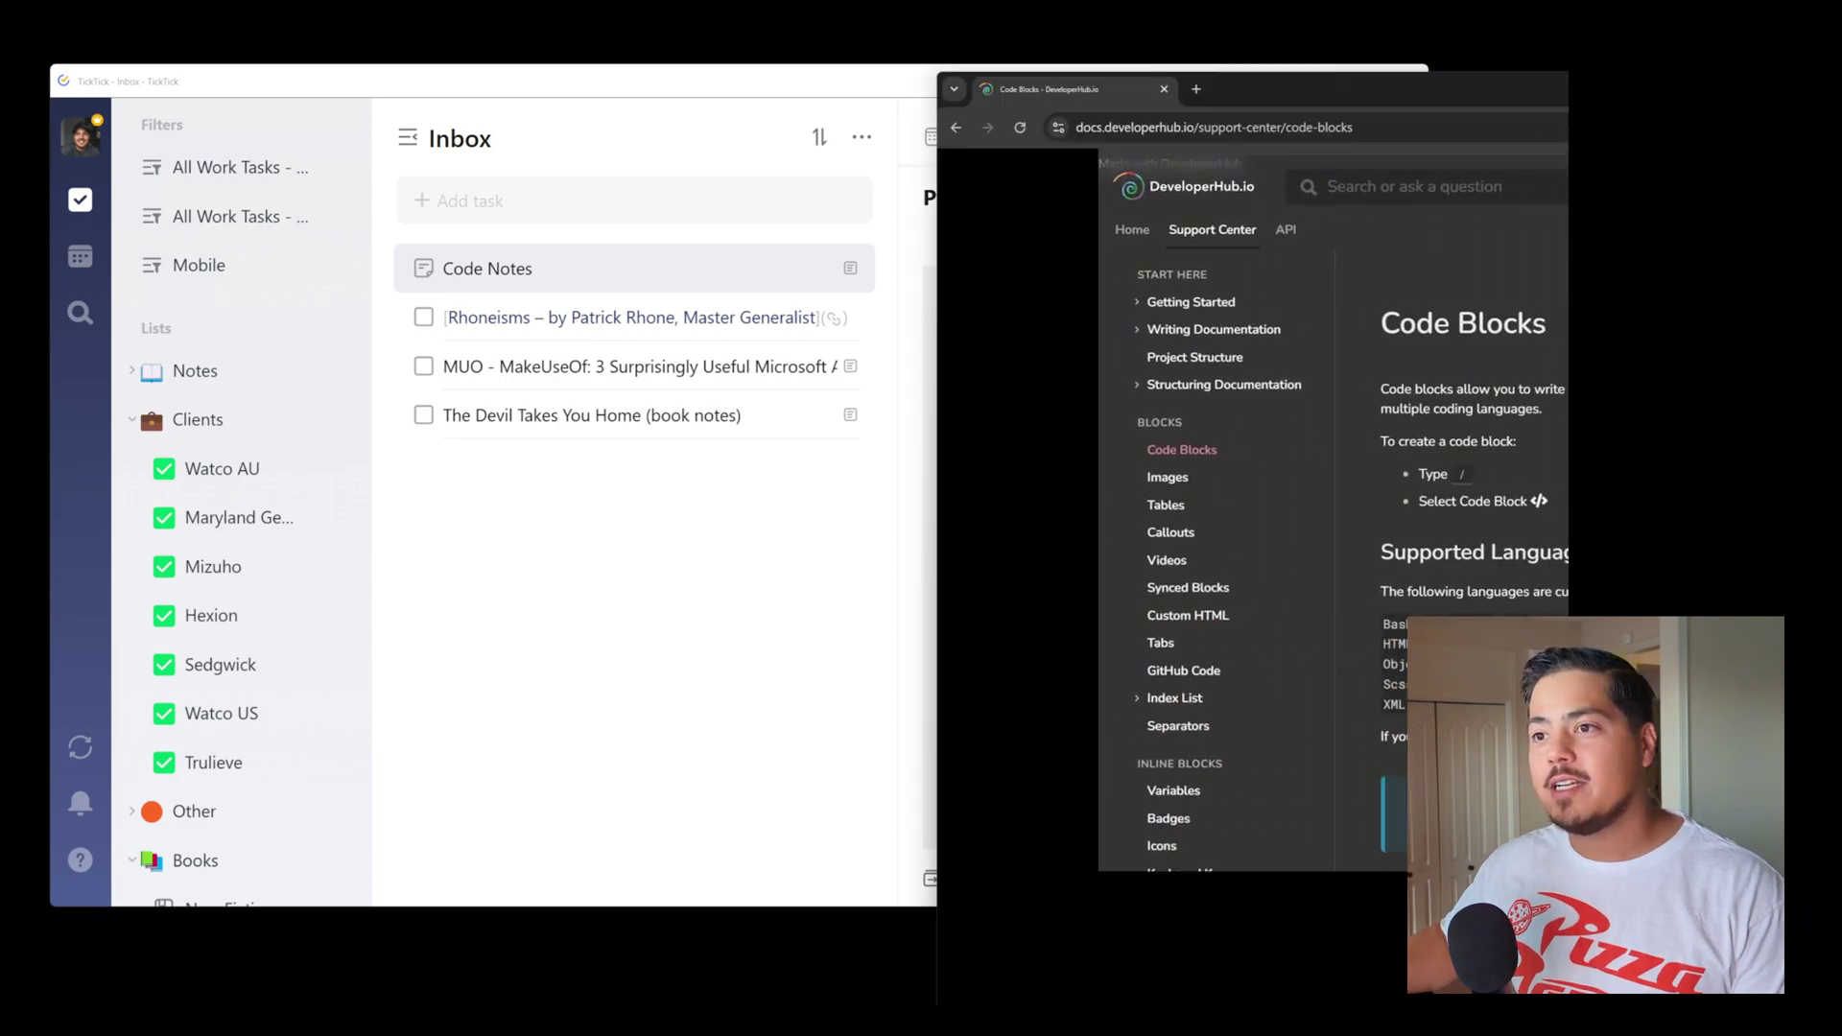
Bring the browser into view and scroll the DeveloperHub Code Blocks page to Supported Languages.
drag(1098, 77, 791, 88)
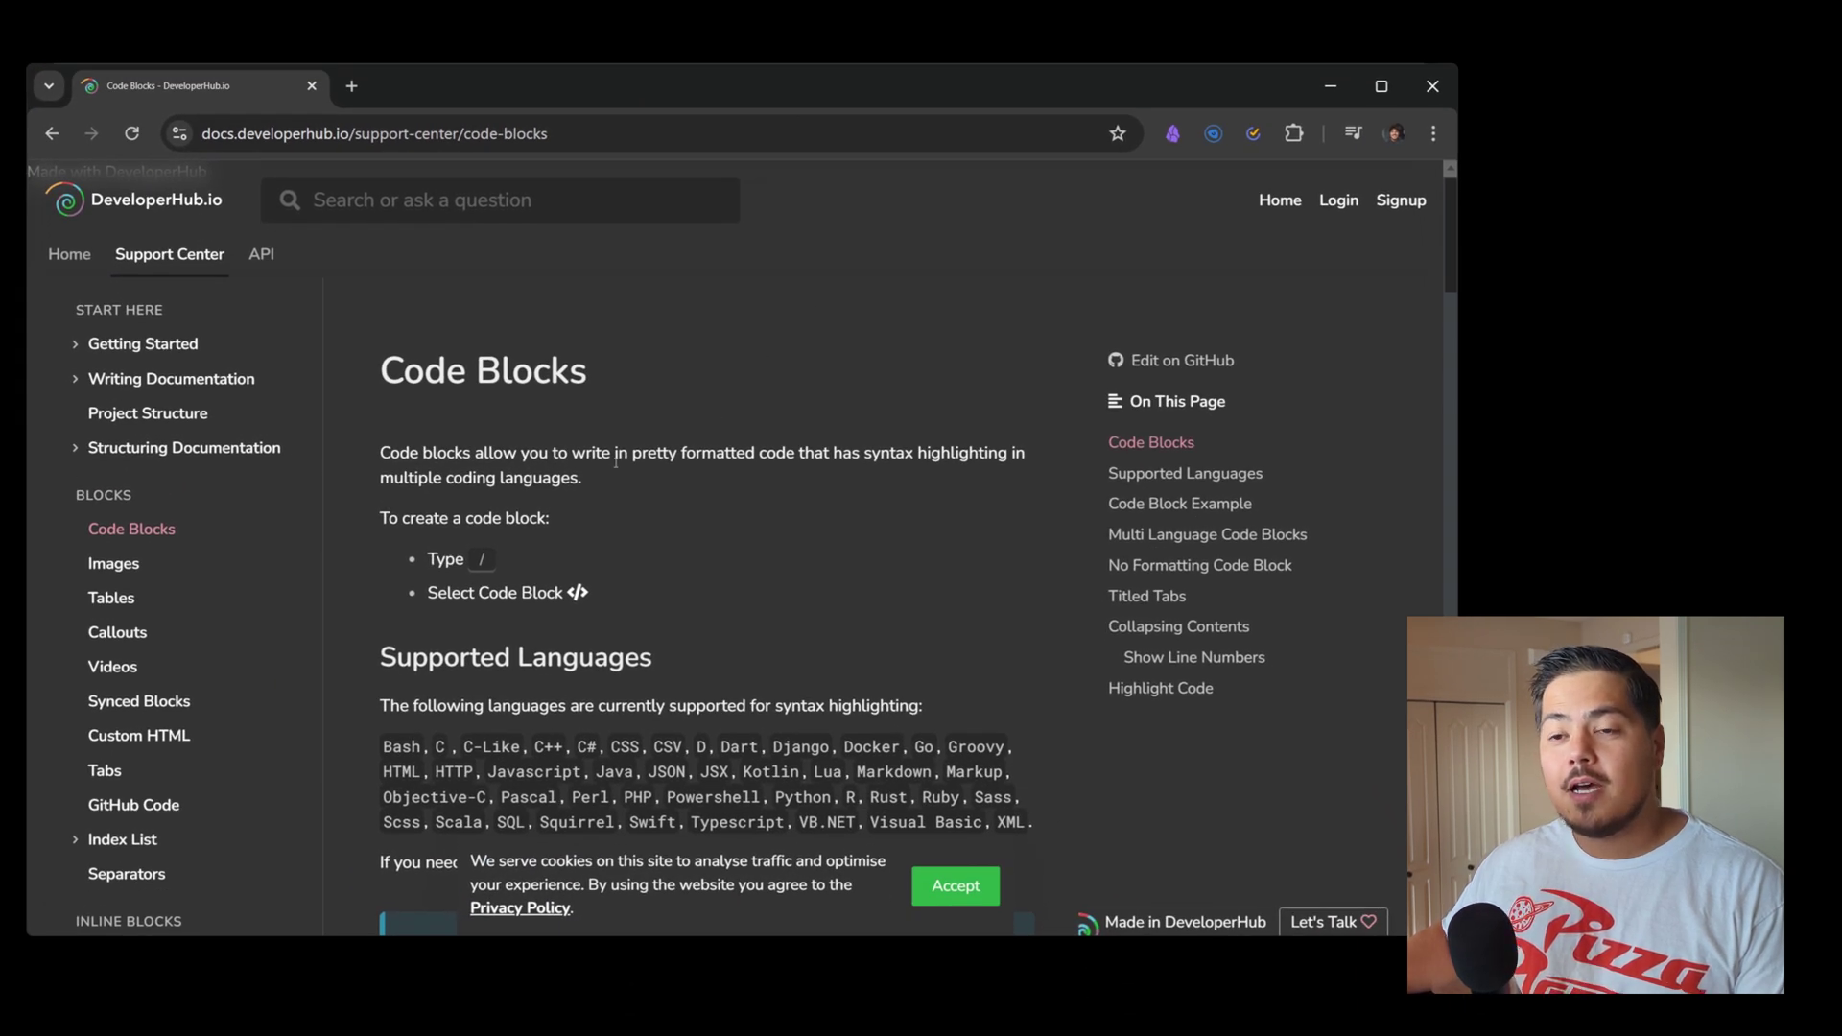
scroll(548, 423, down, 2)
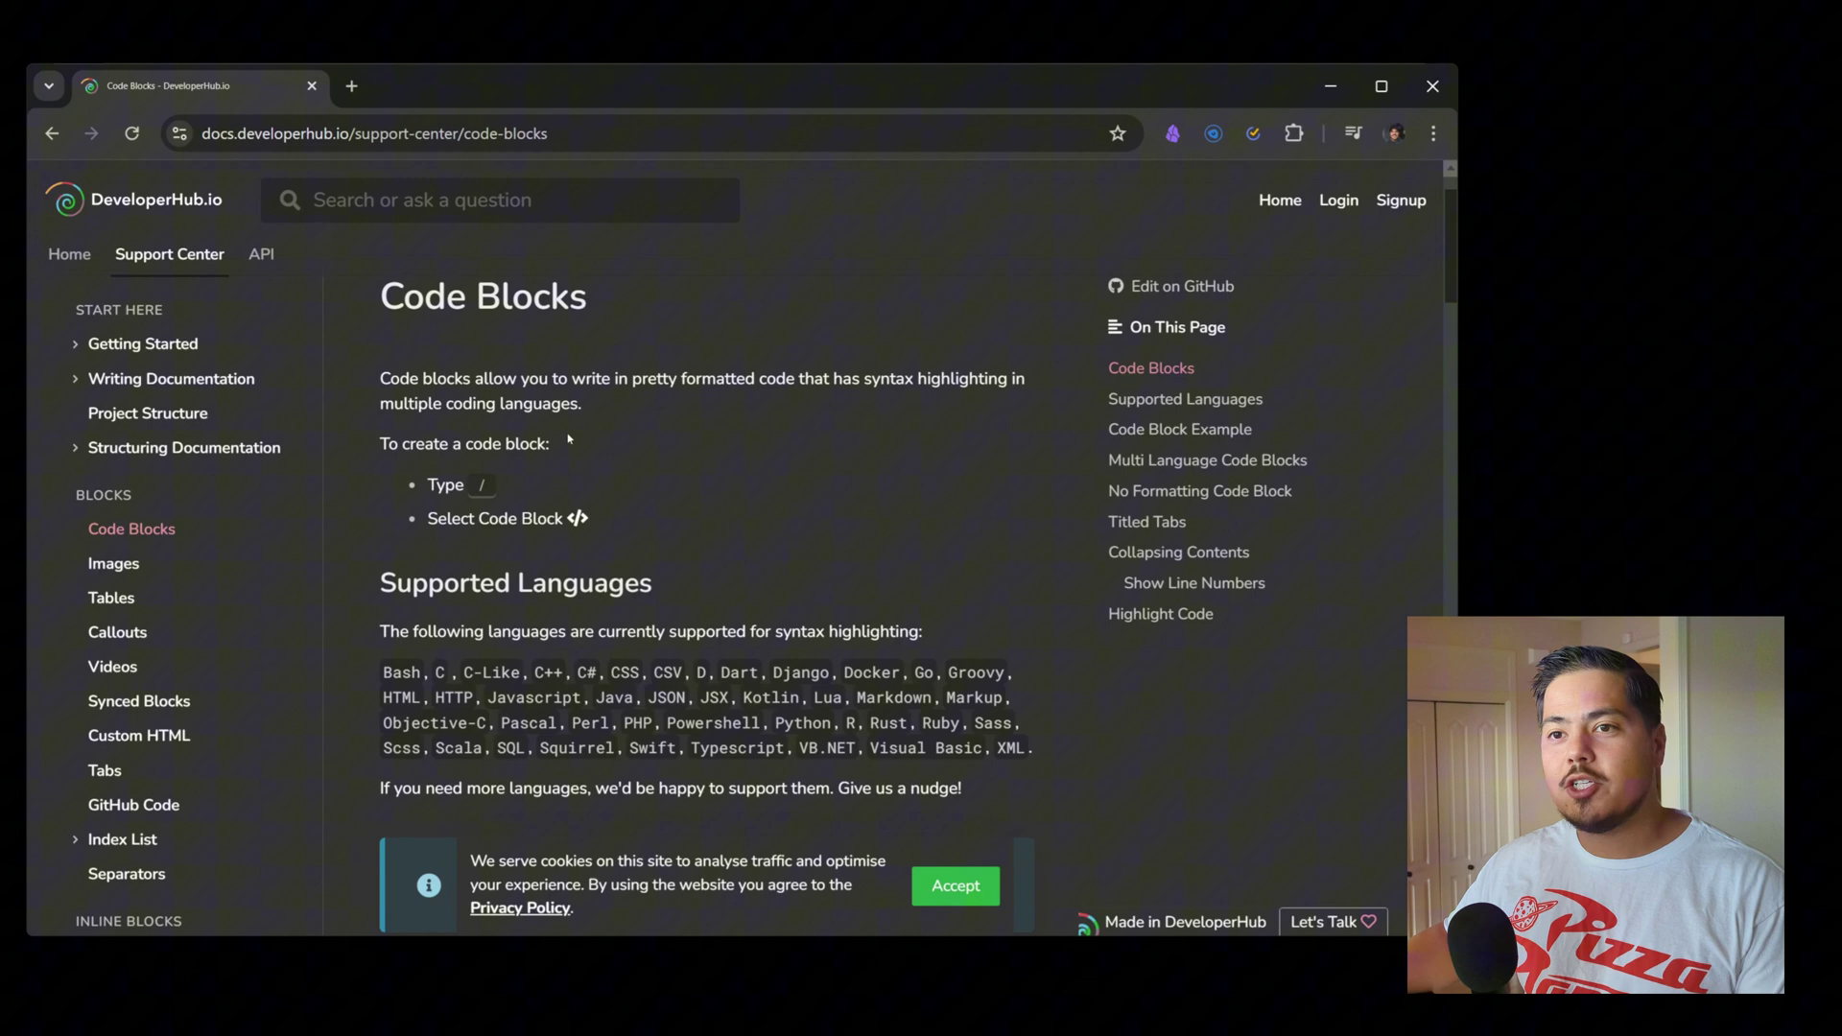
scroll(426, 506, down, 1)
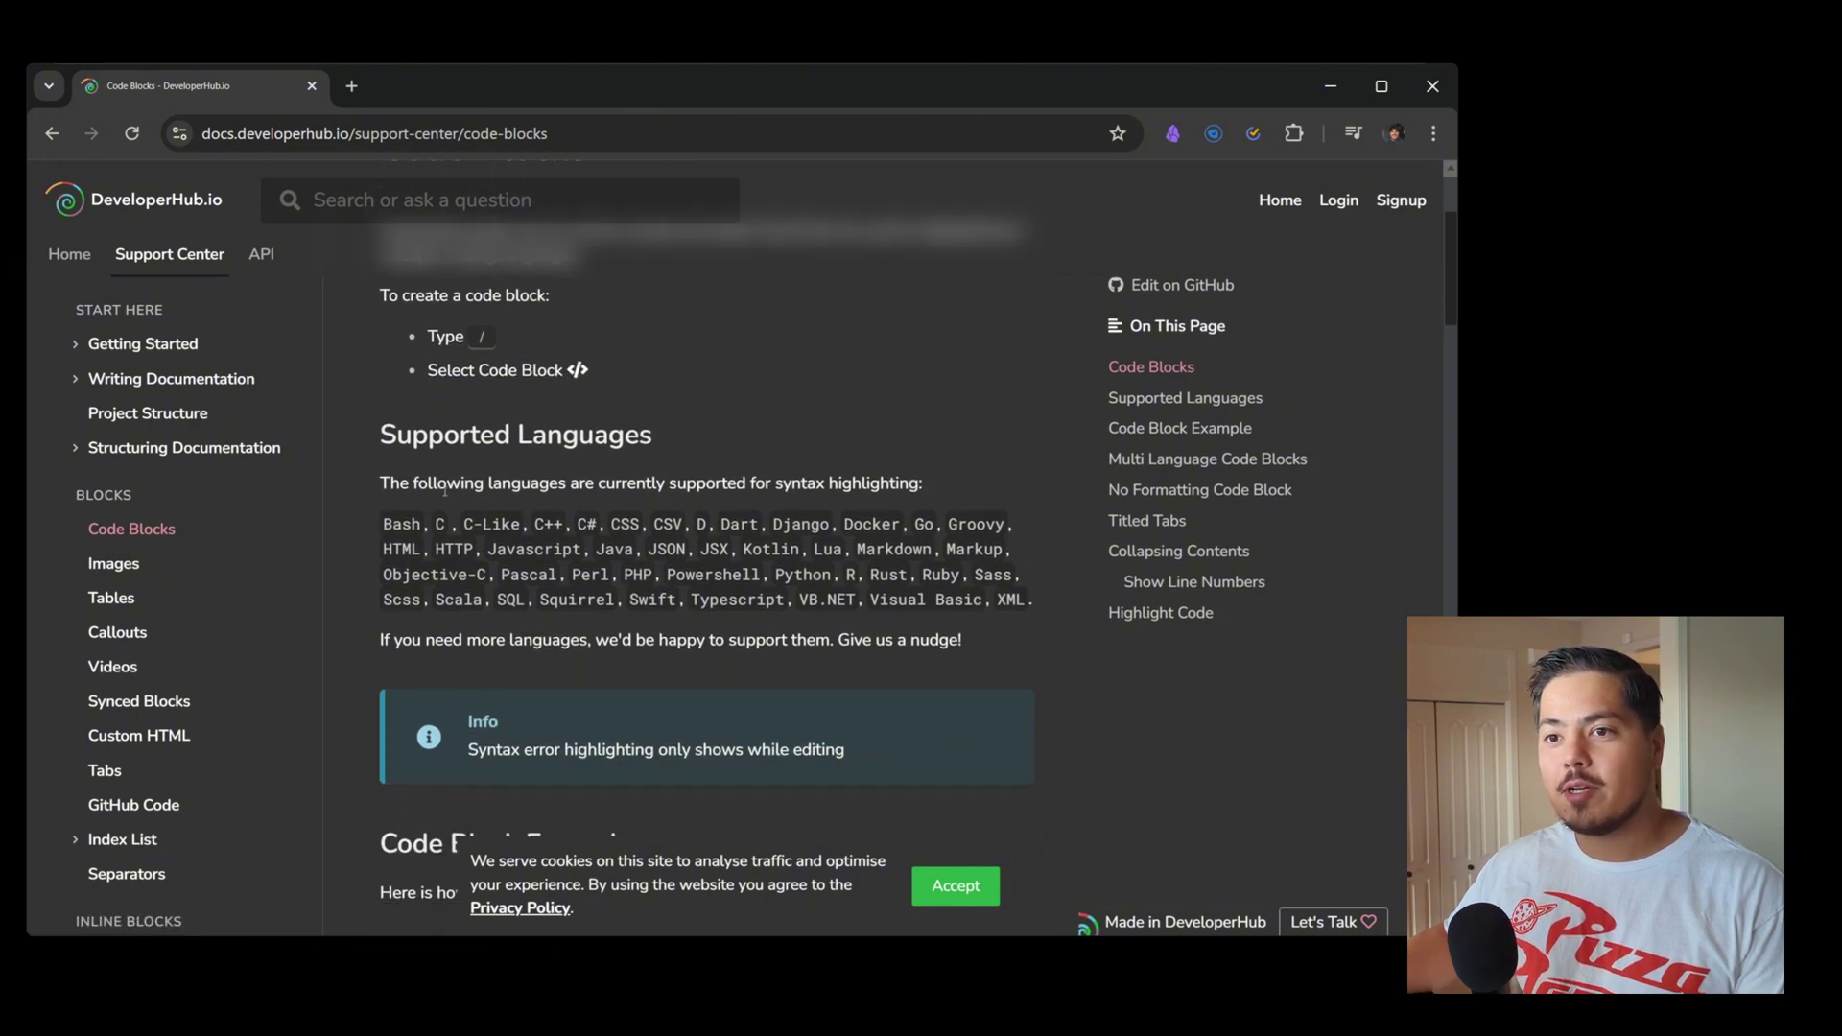
scroll(530, 503, down, 2)
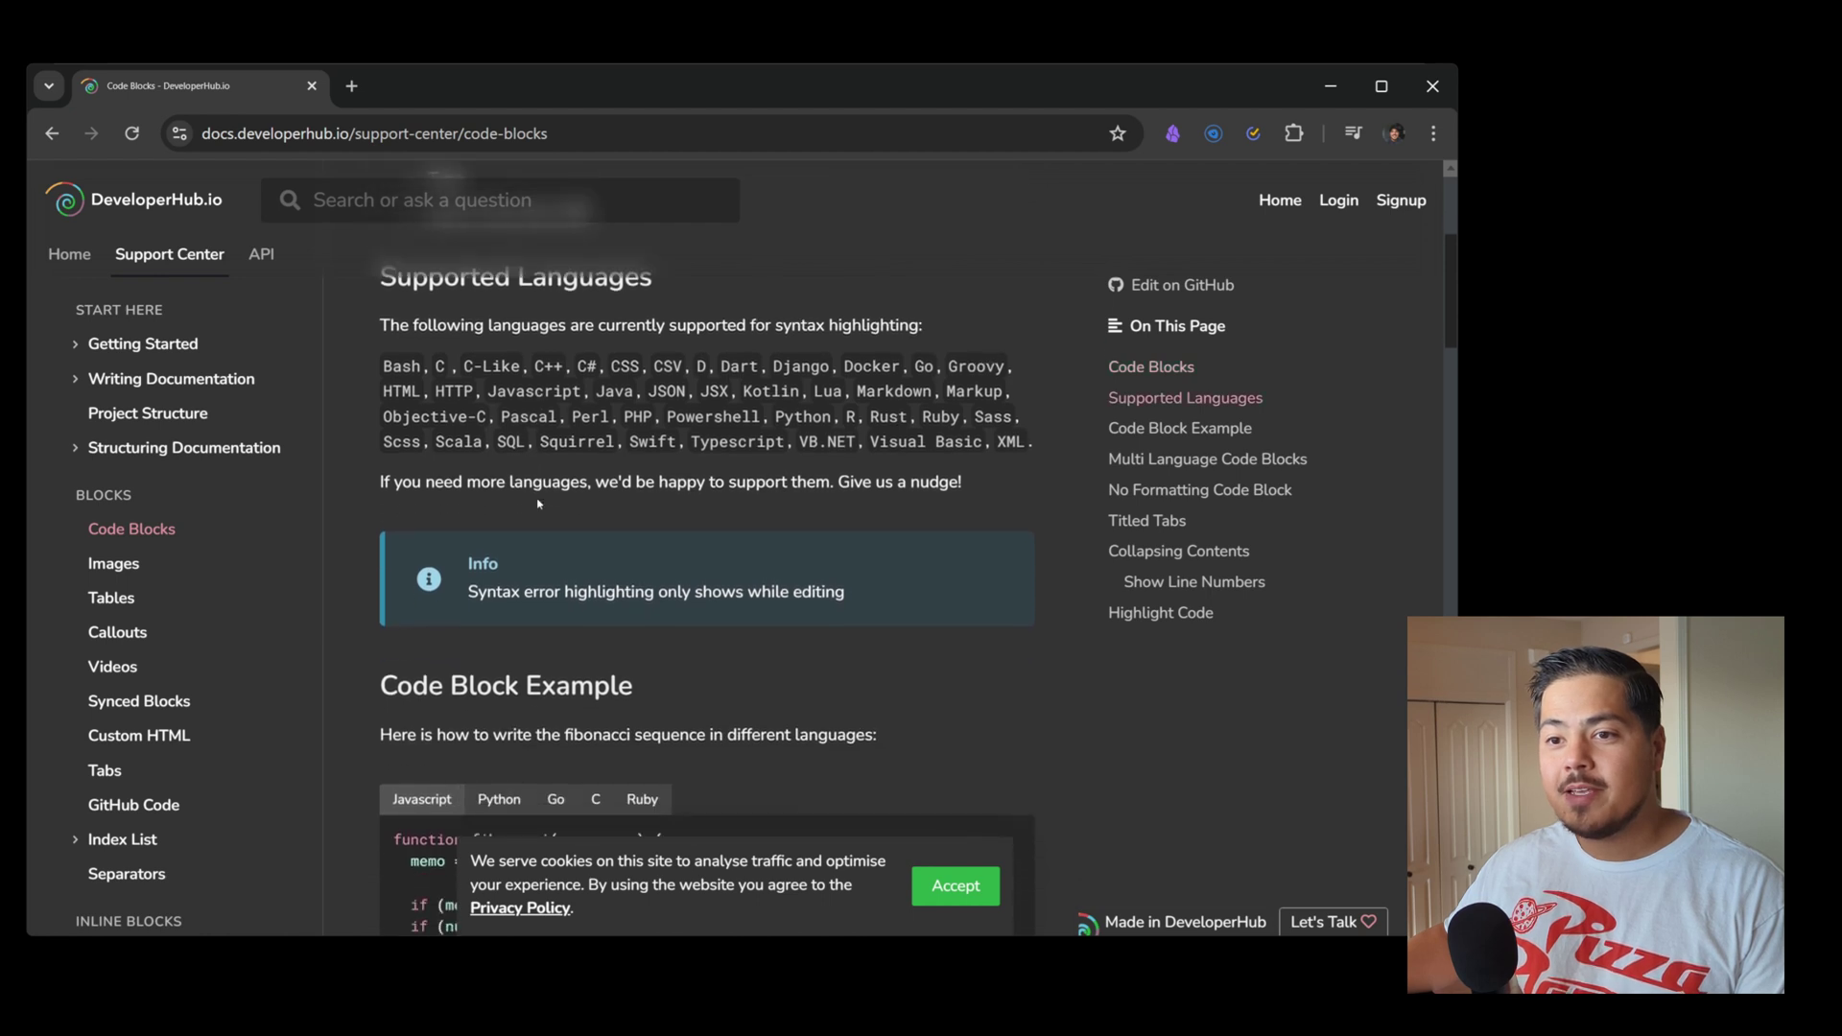
scroll(1375, 384, up, 2)
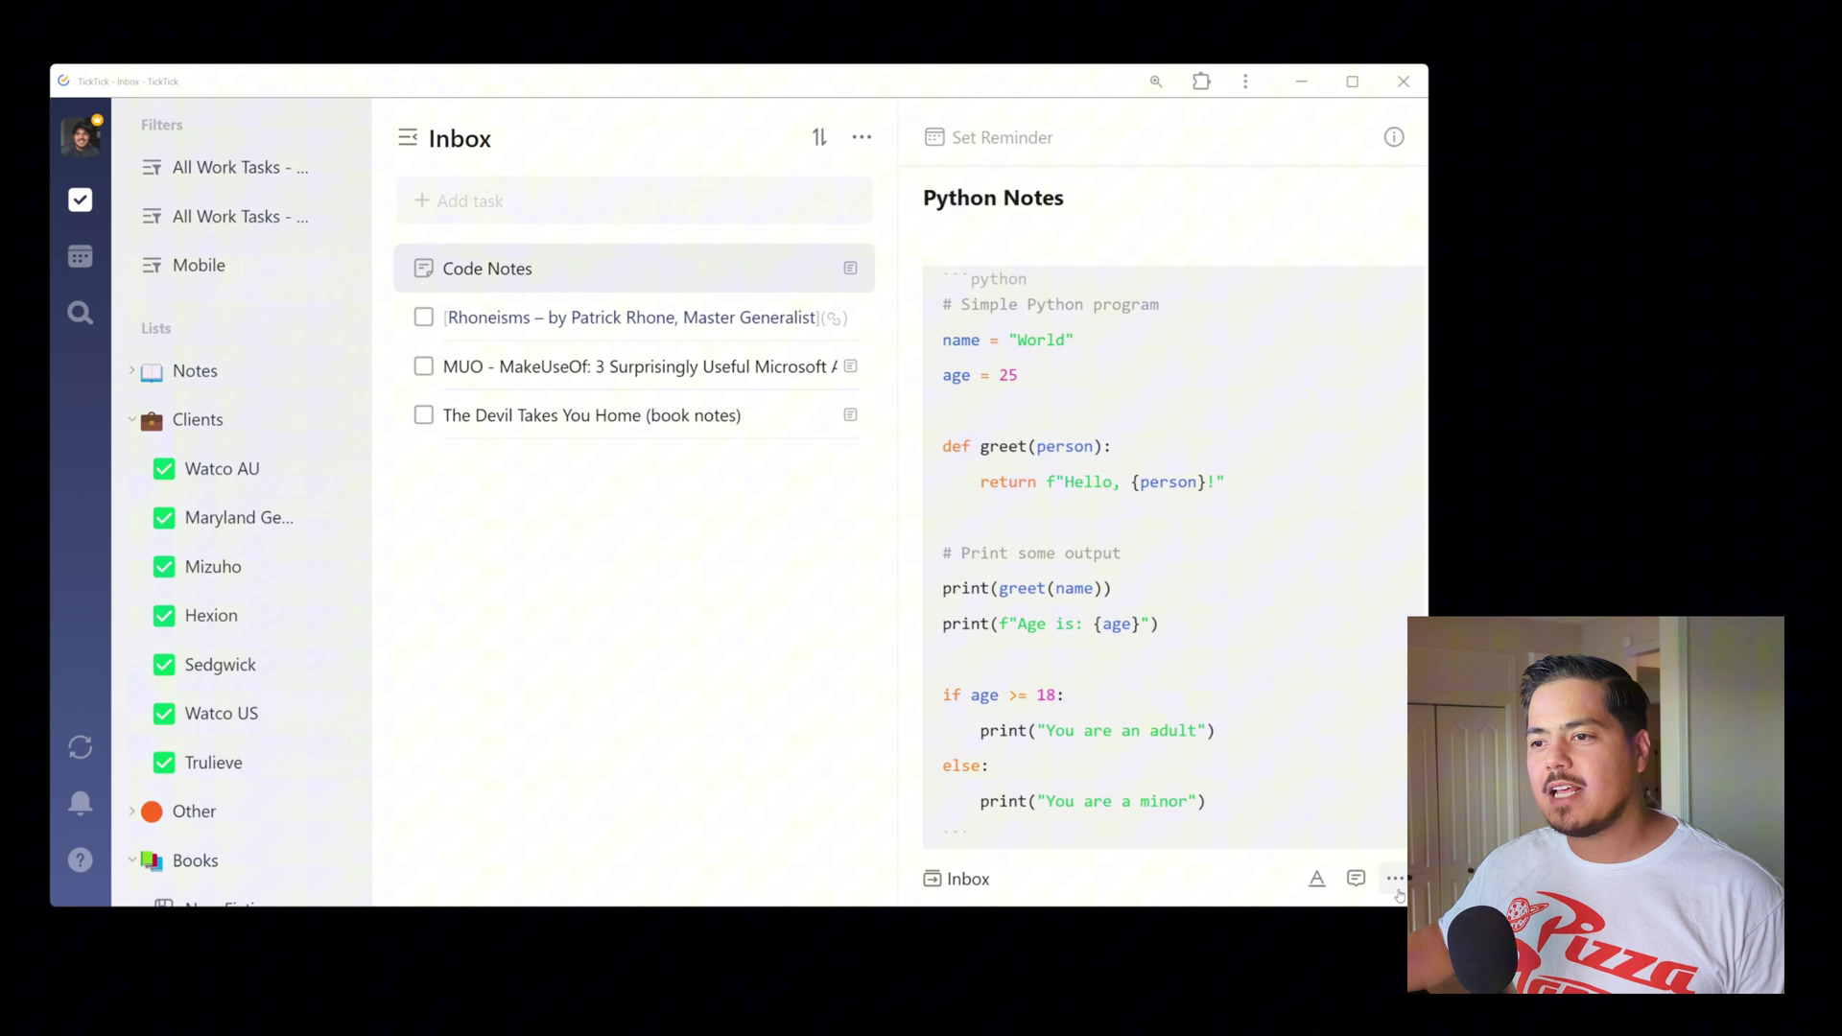
Expand the Code Notes note to full-window focus mode and scroll to its top.
click(1317, 879)
click(935, 818)
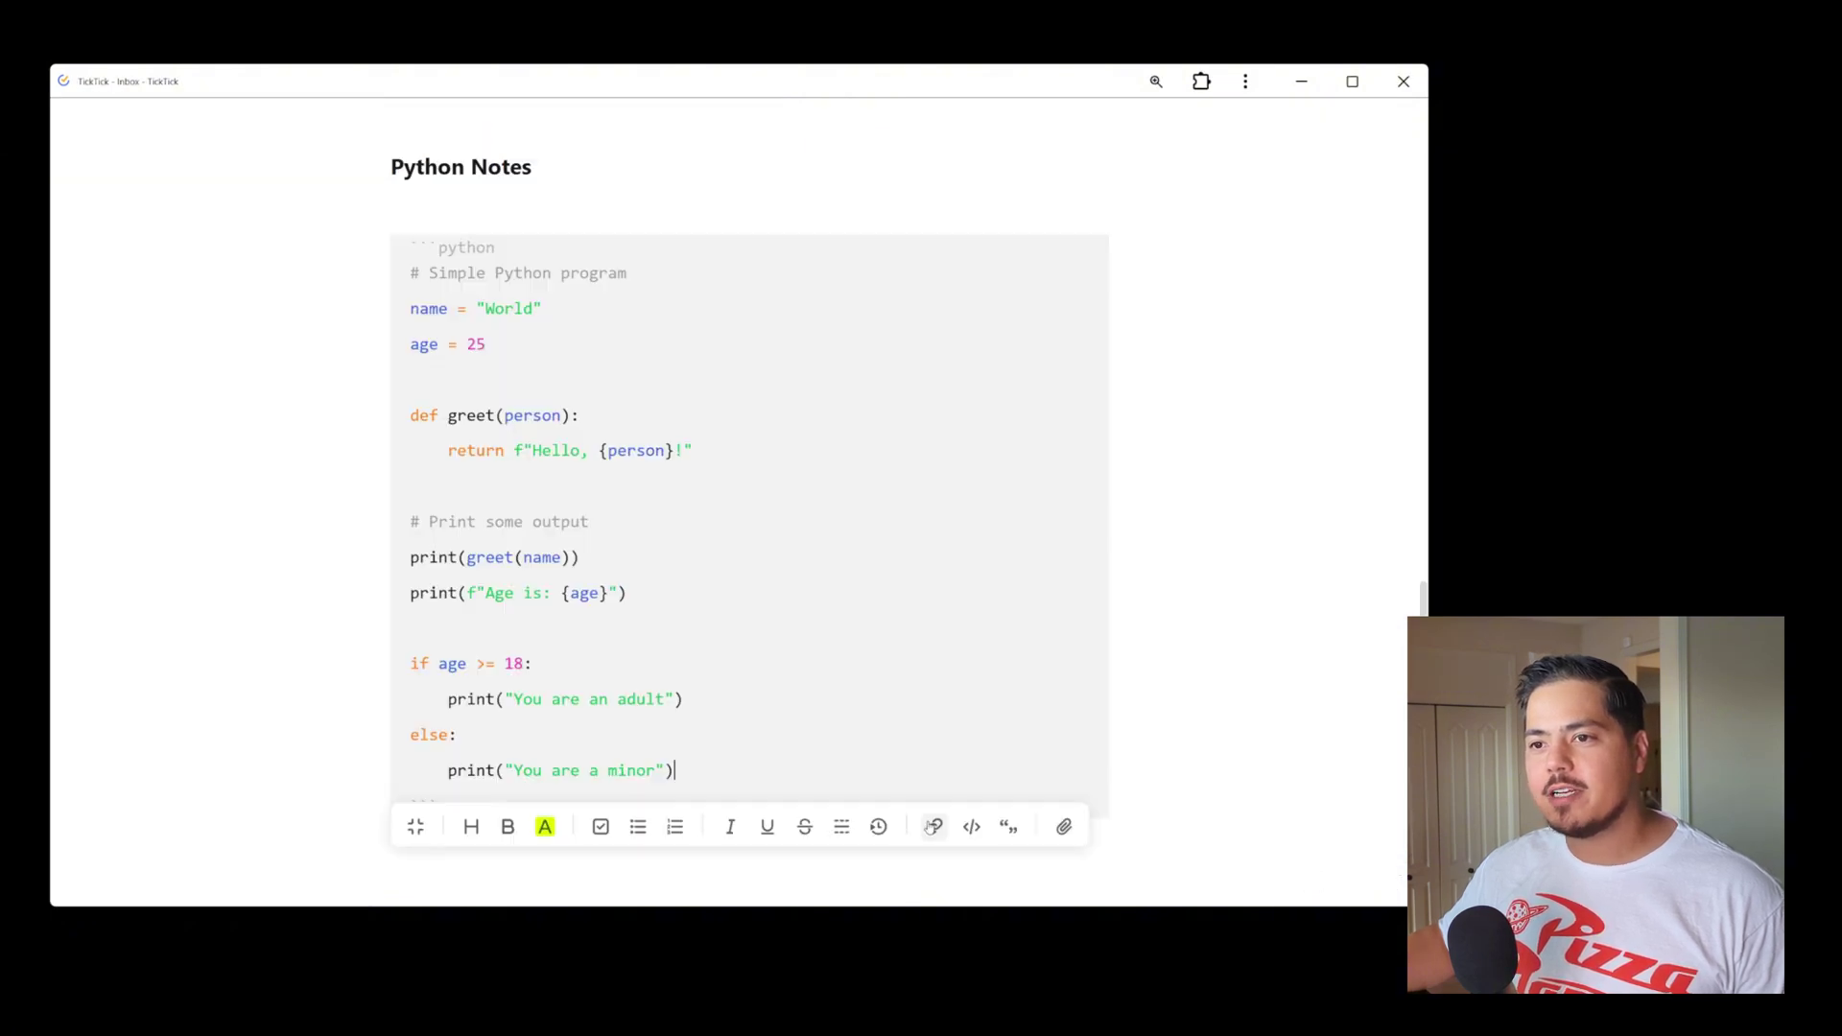
scroll(941, 764, up, 6)
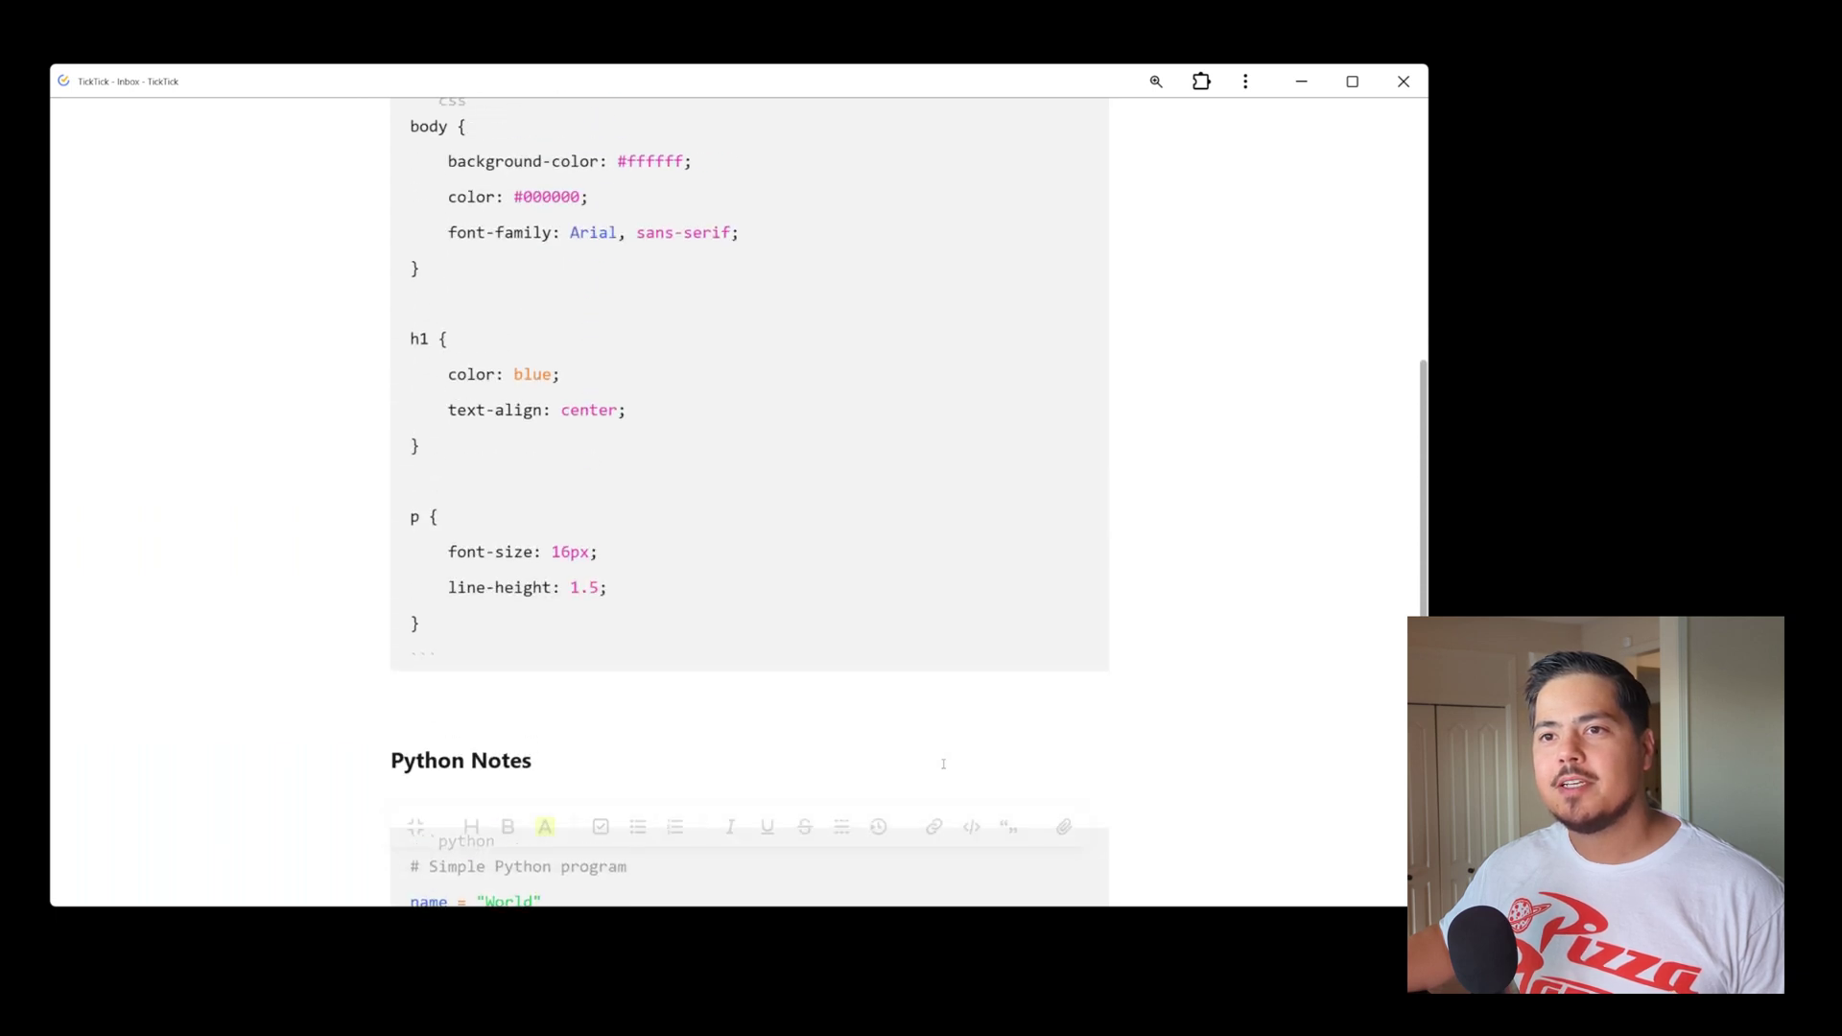
scroll(943, 764, up, 7)
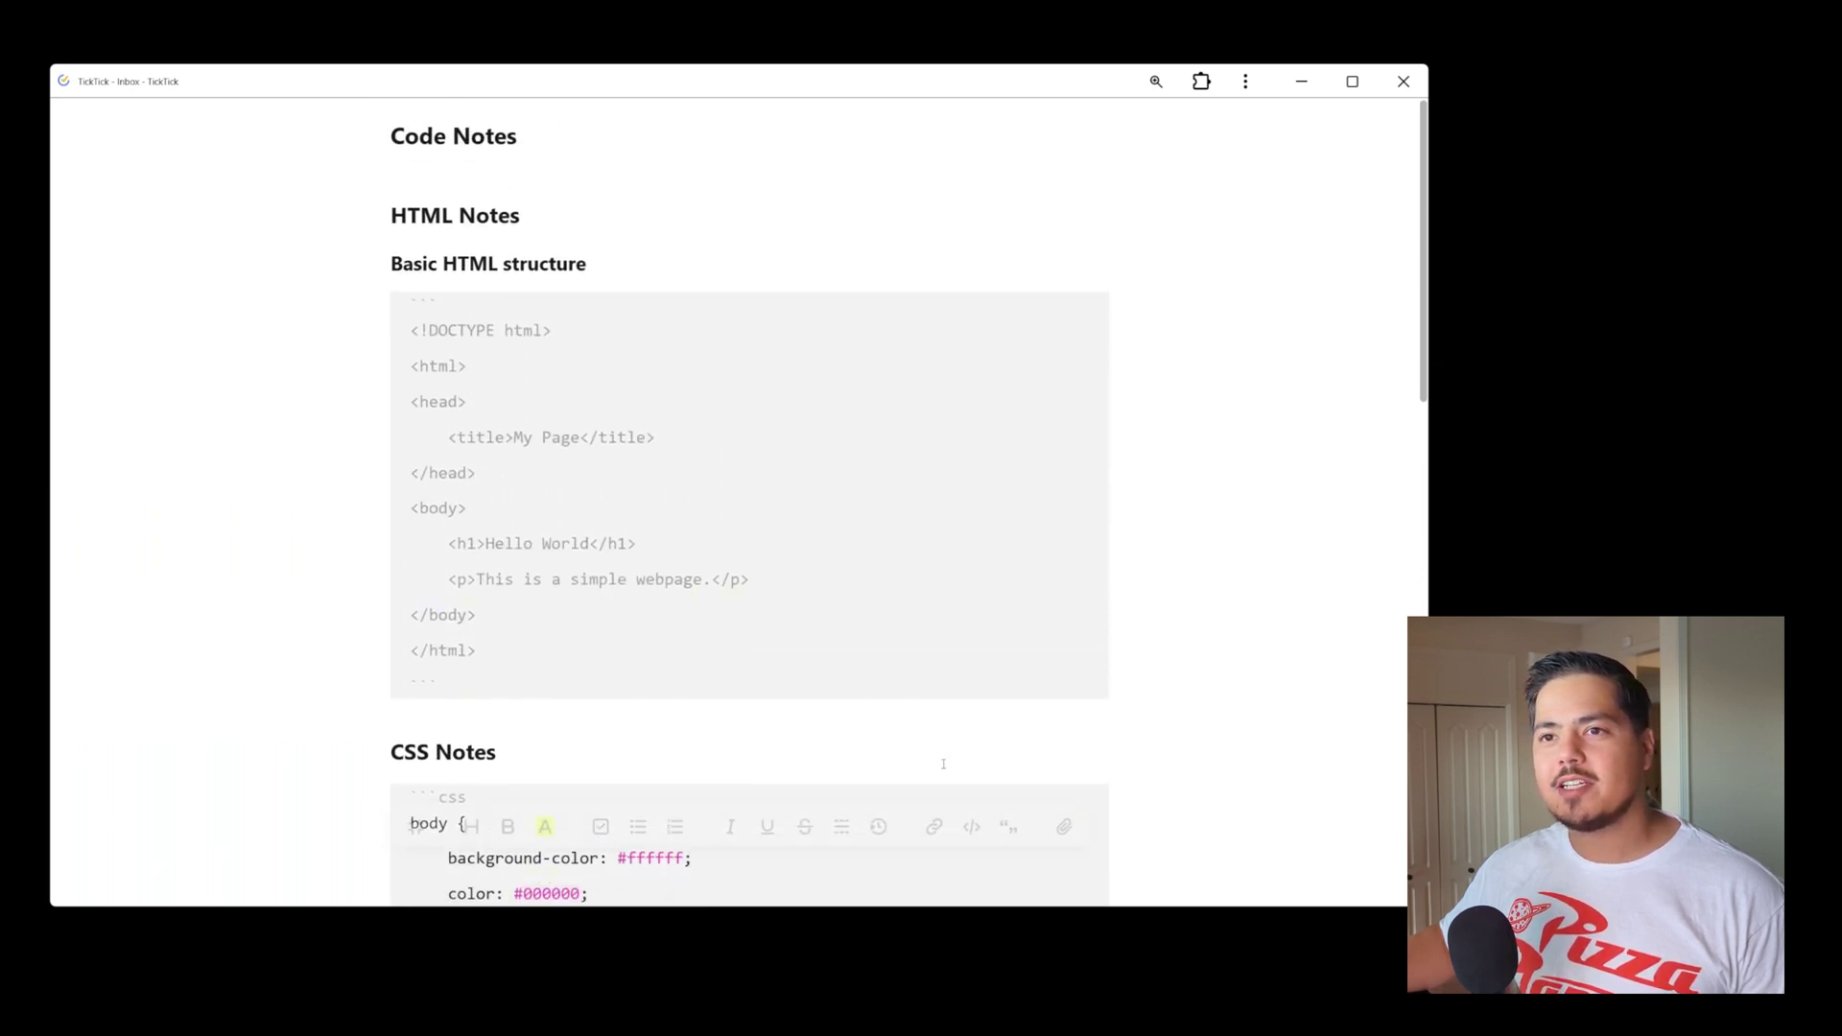
scroll(940, 758, down, 1)
scroll(935, 691, up, 1)
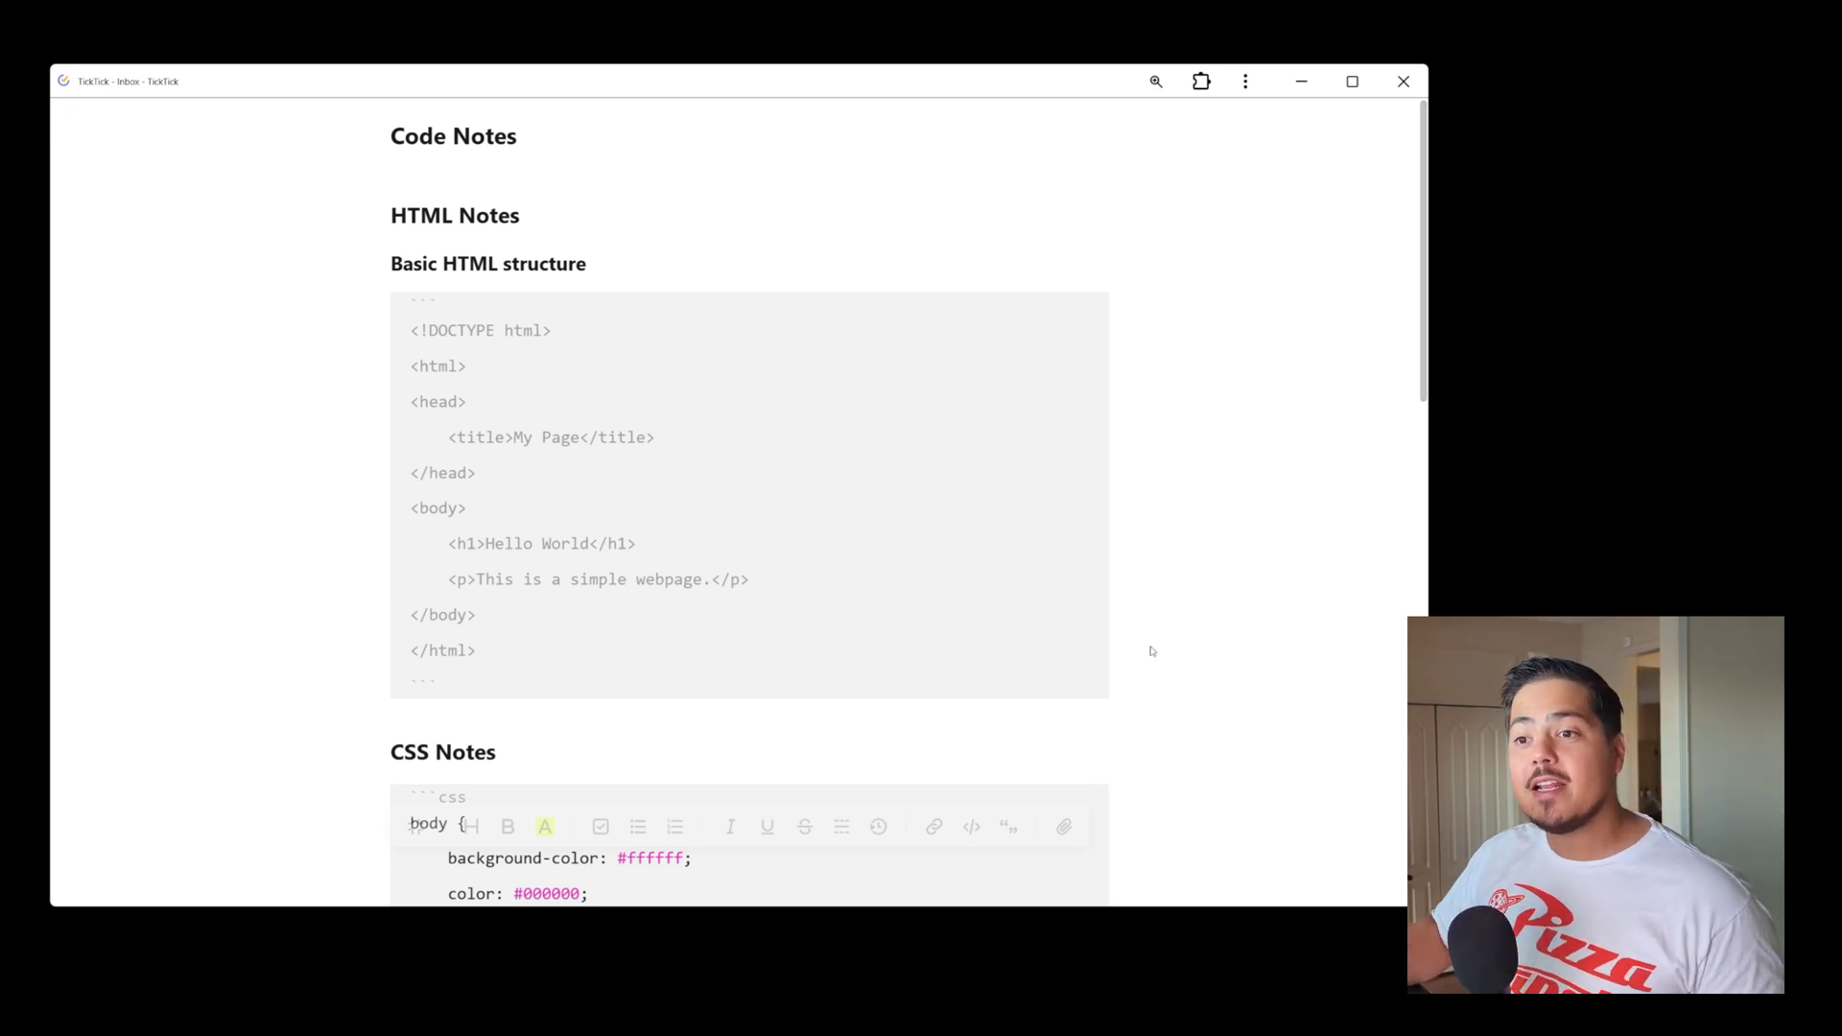
Type 'Thinking about using the <div> tag in my next site.' below the HTML block, backtick-wrapping <div> as inline code.
click(948, 707)
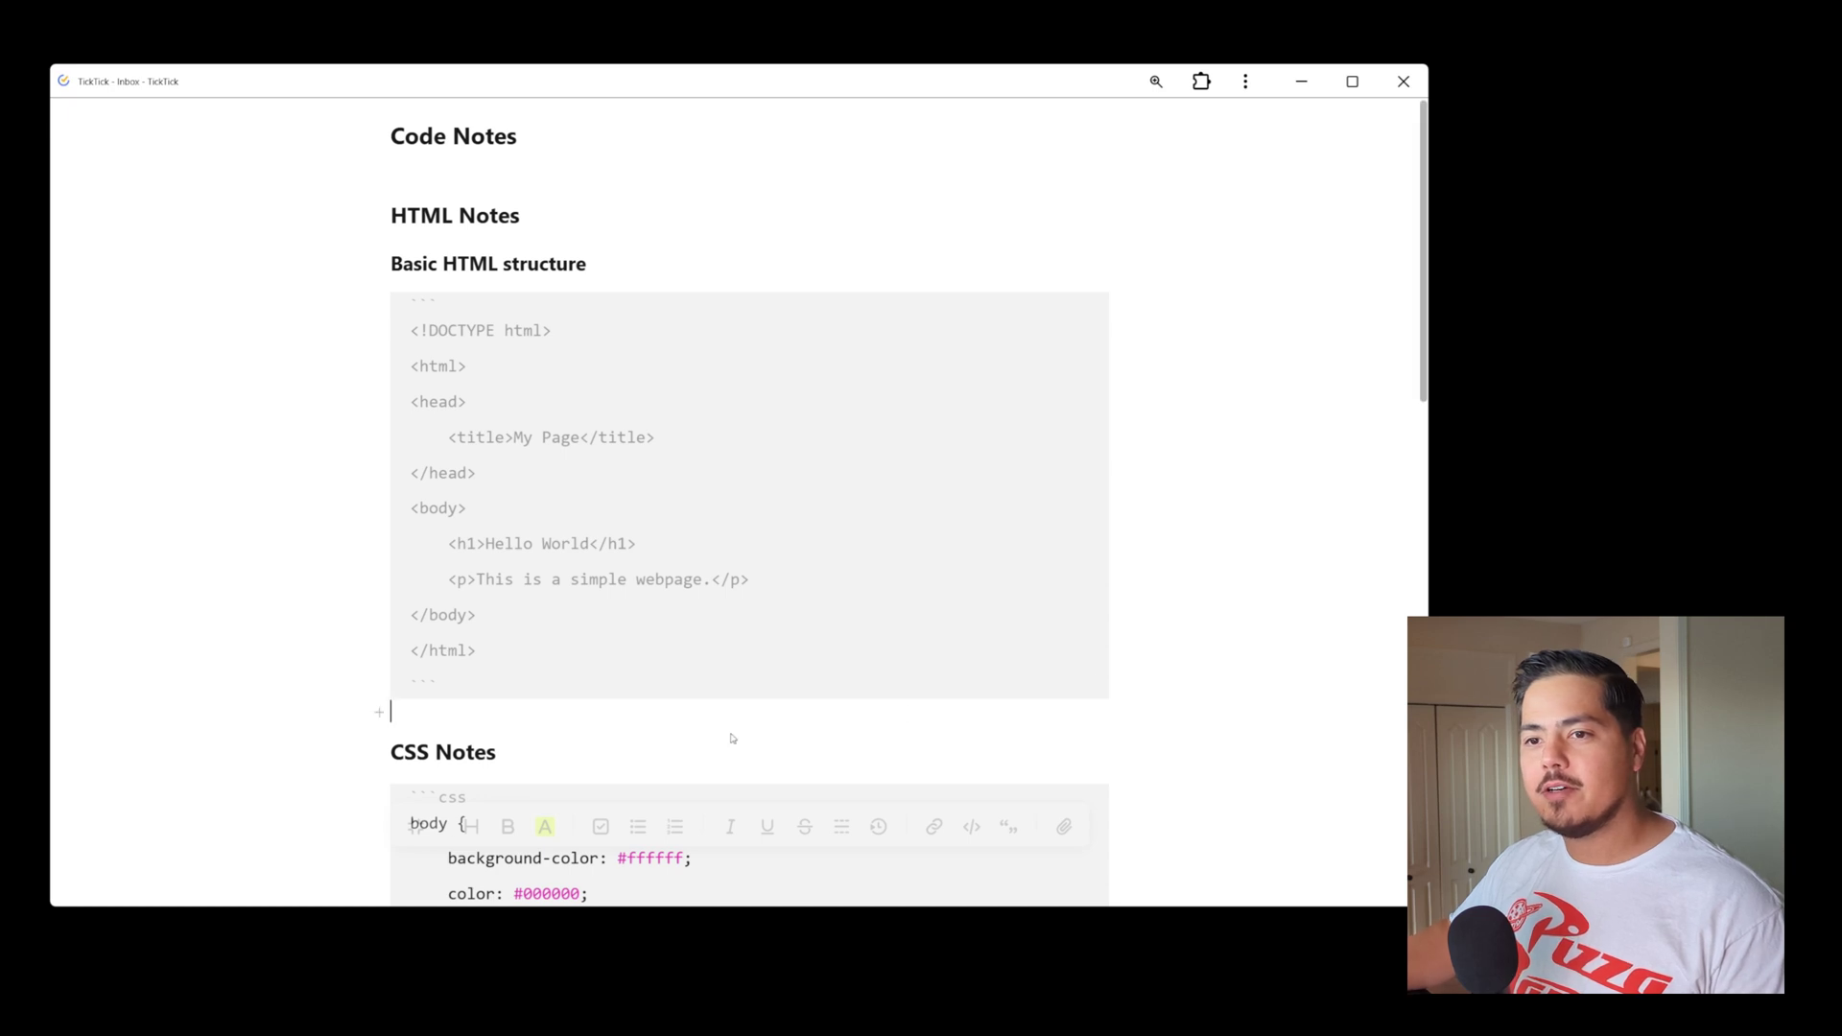
key(Return)
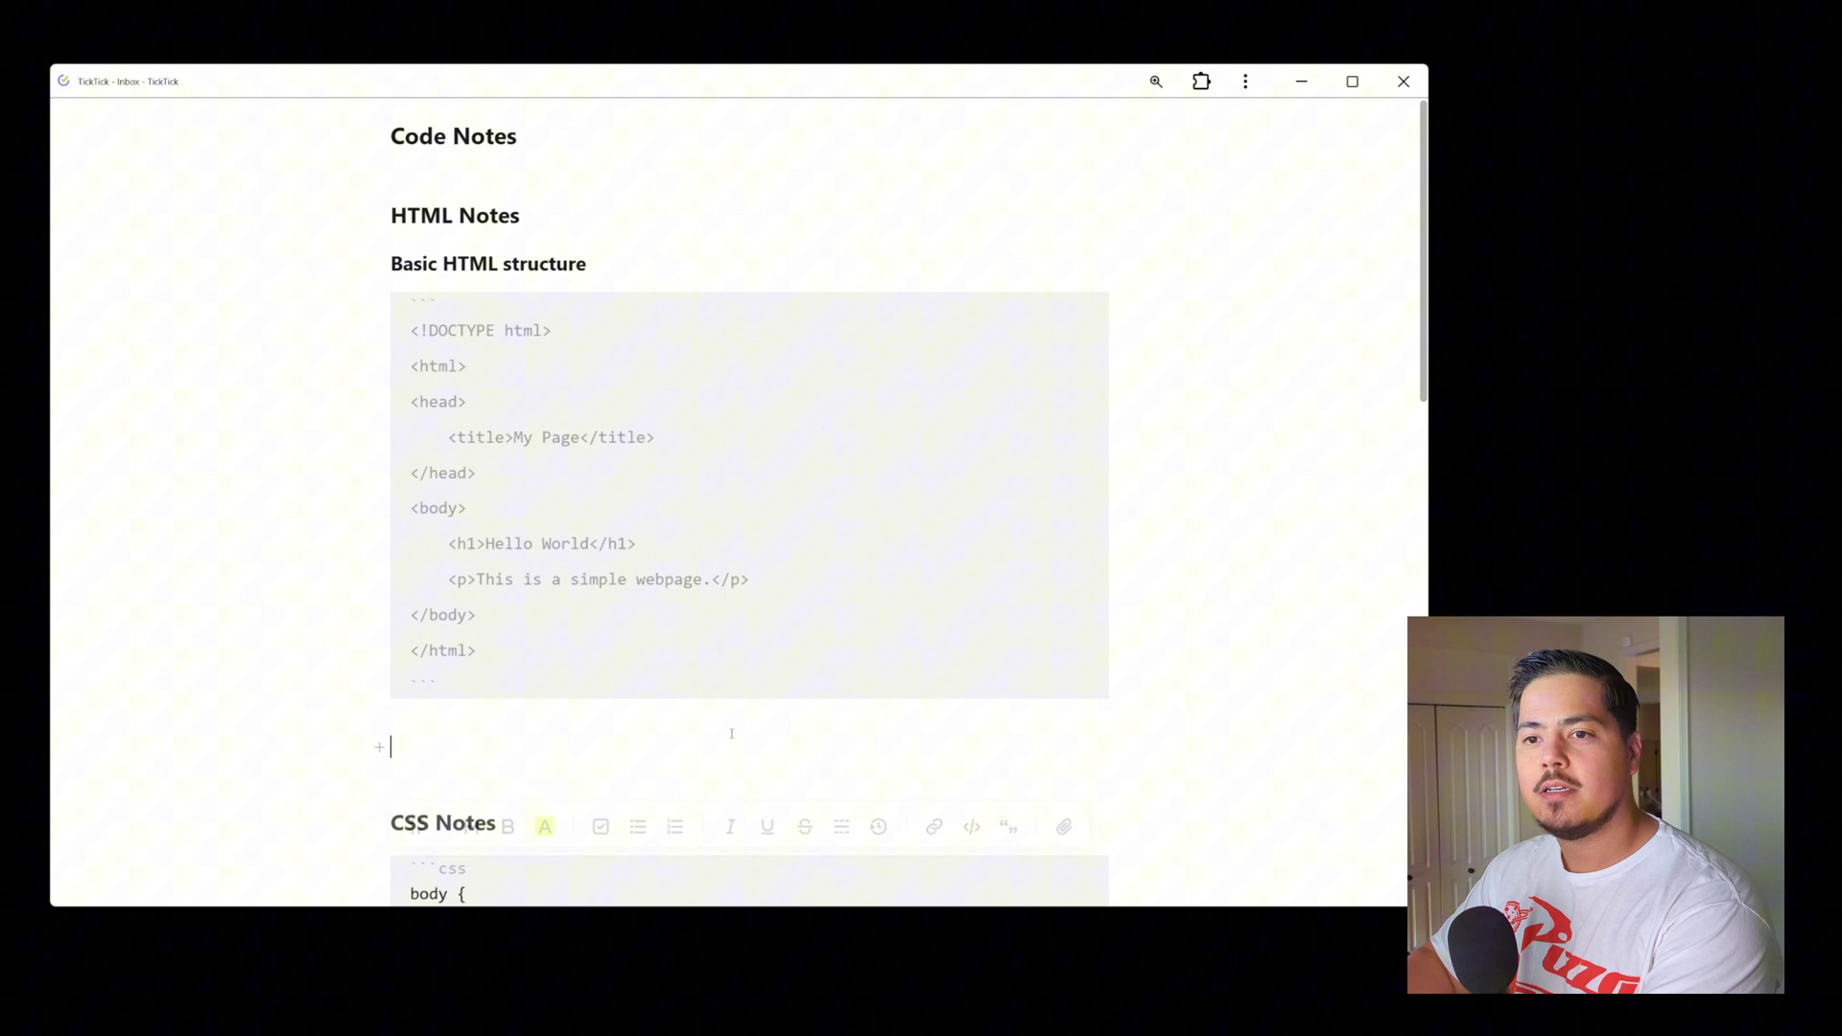
text(Thinking about using the)
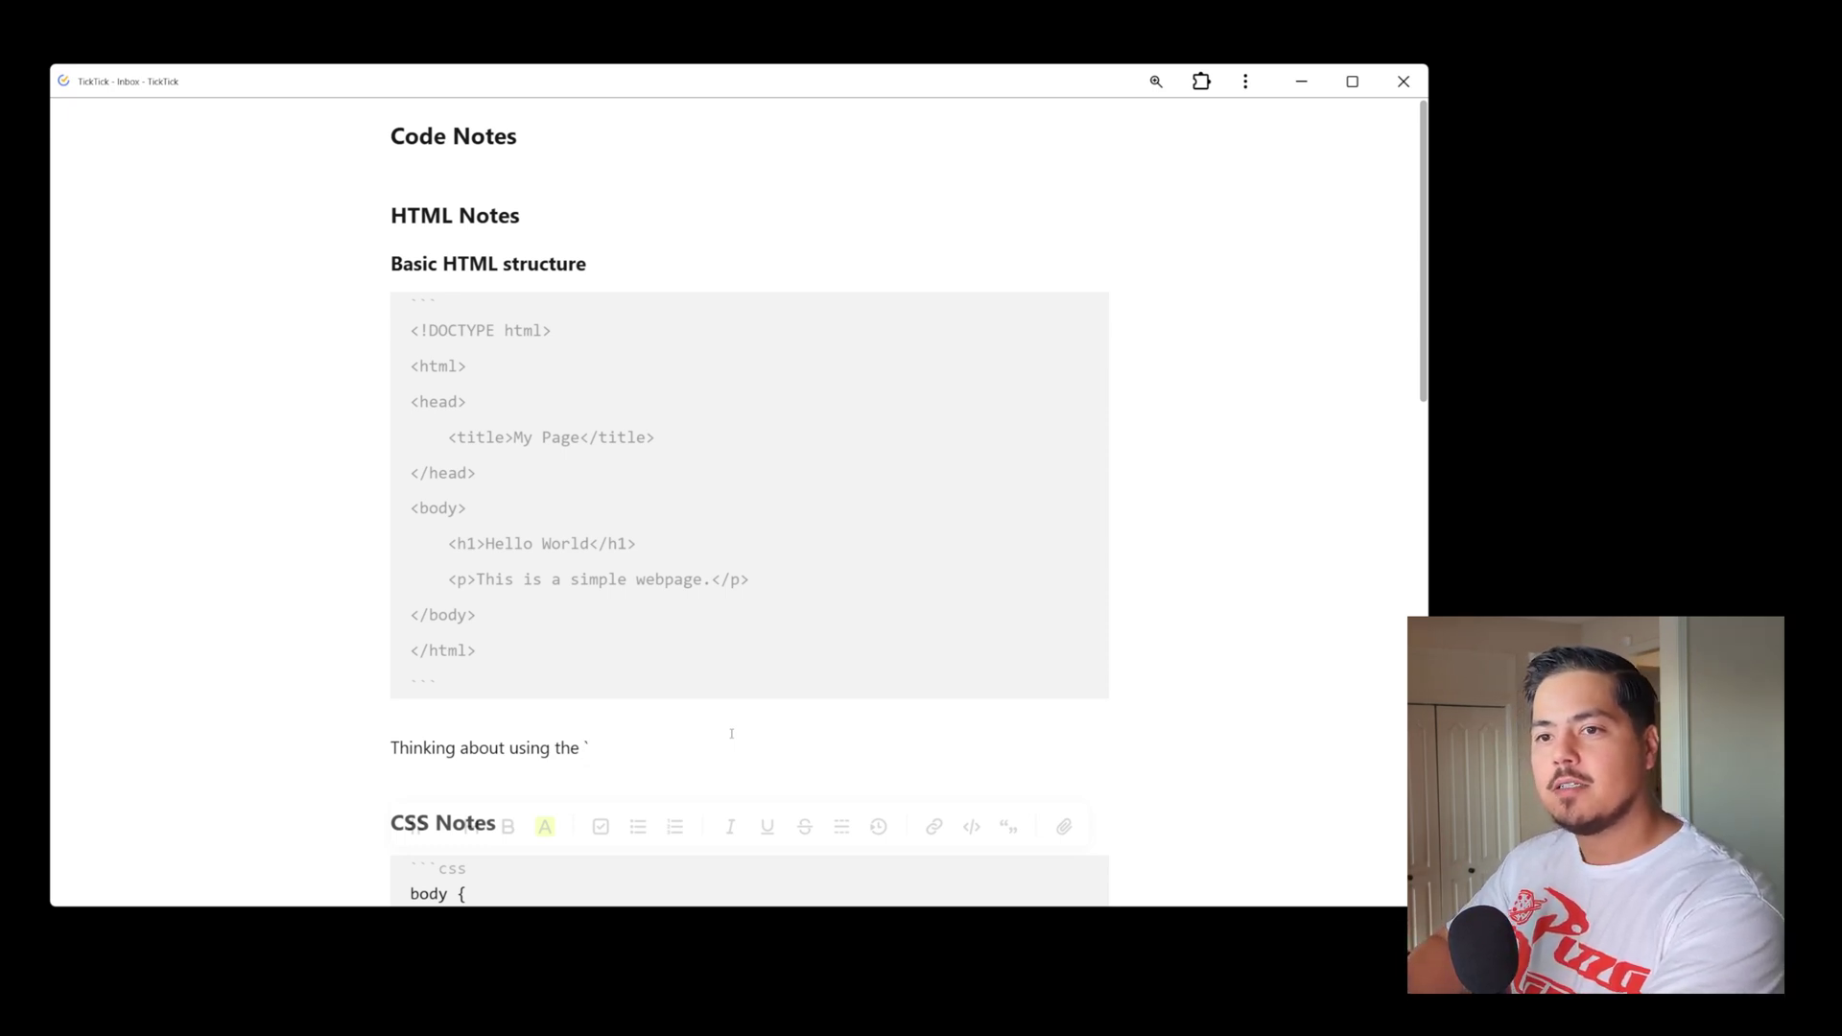
text(<div>)
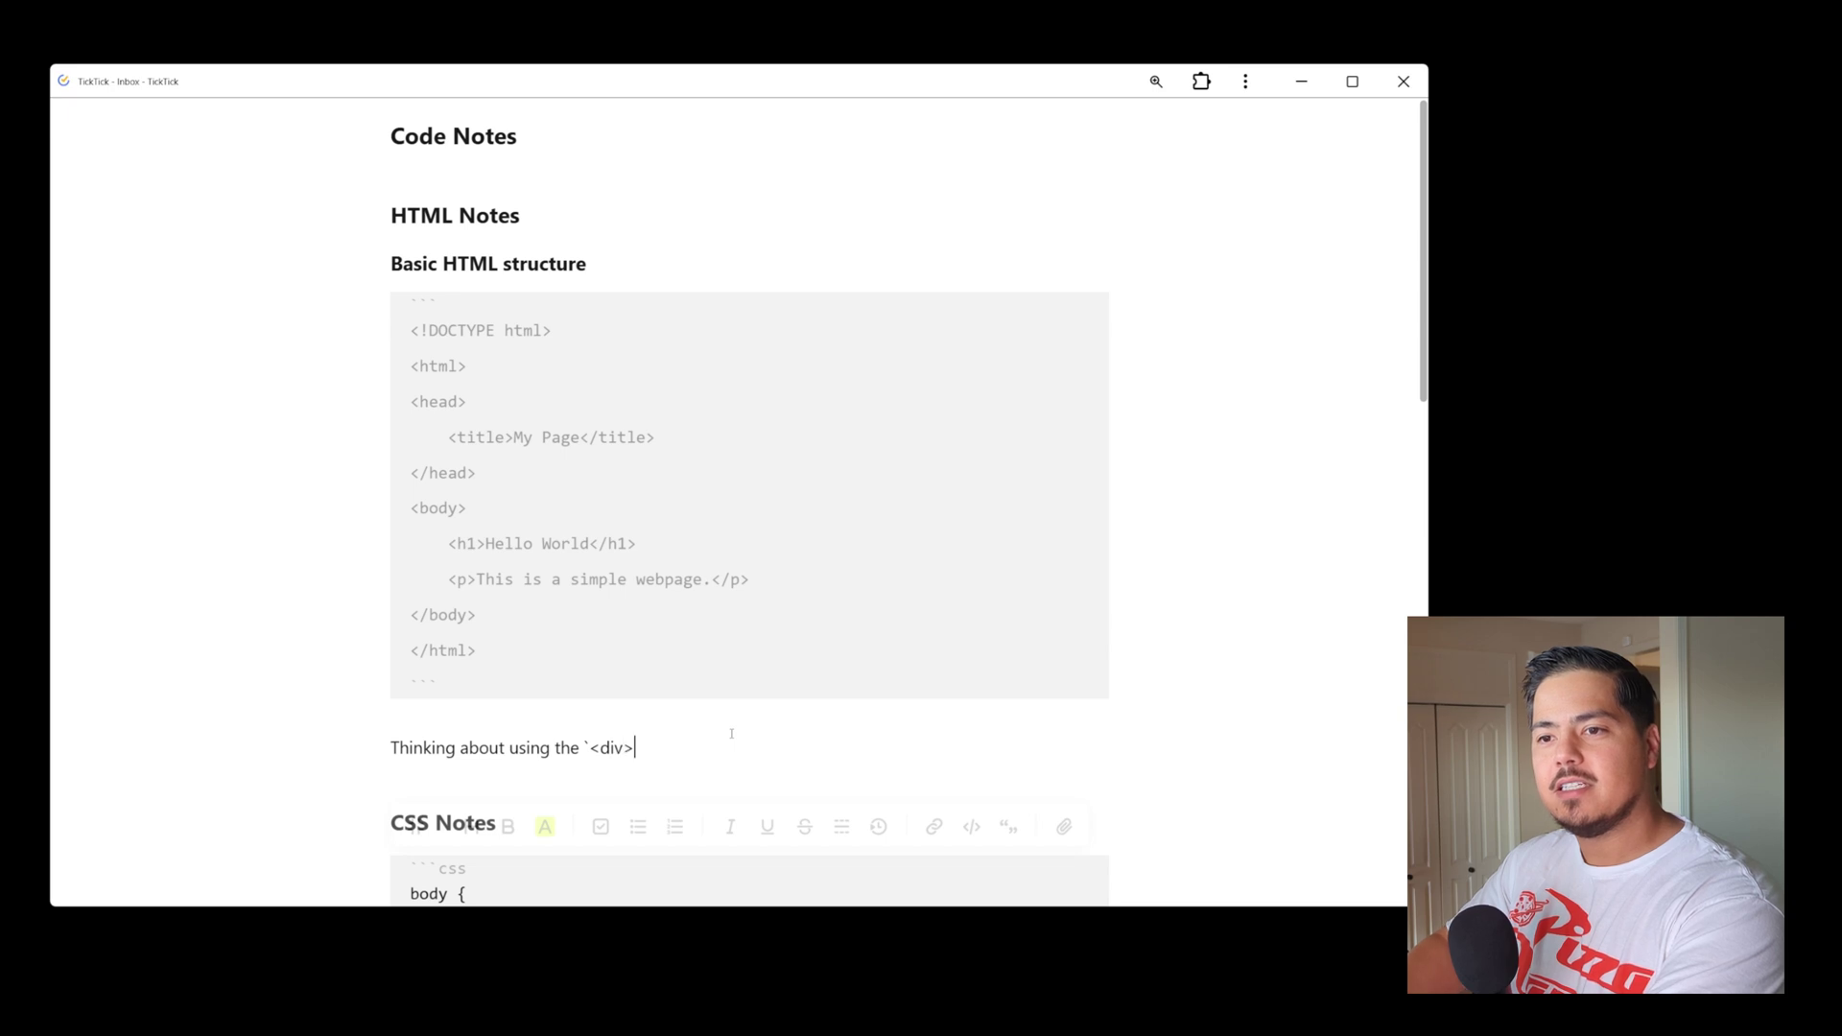
text(`)
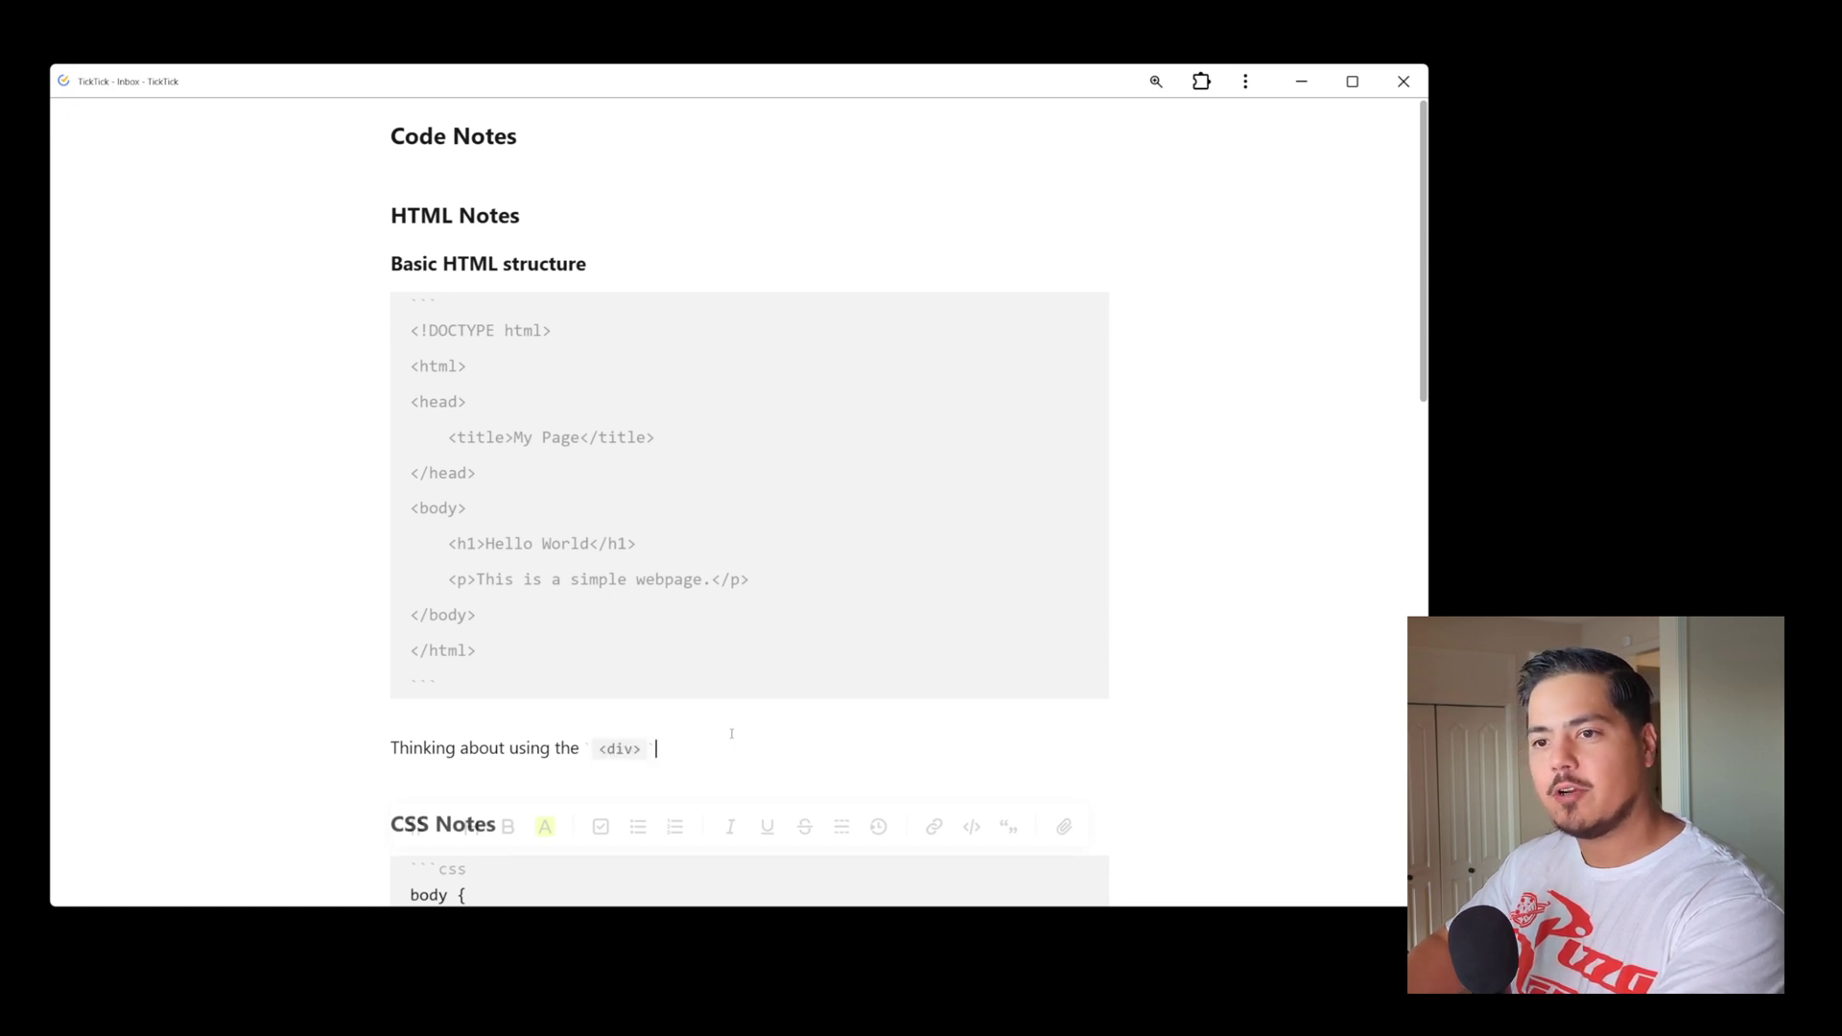
text( tag)
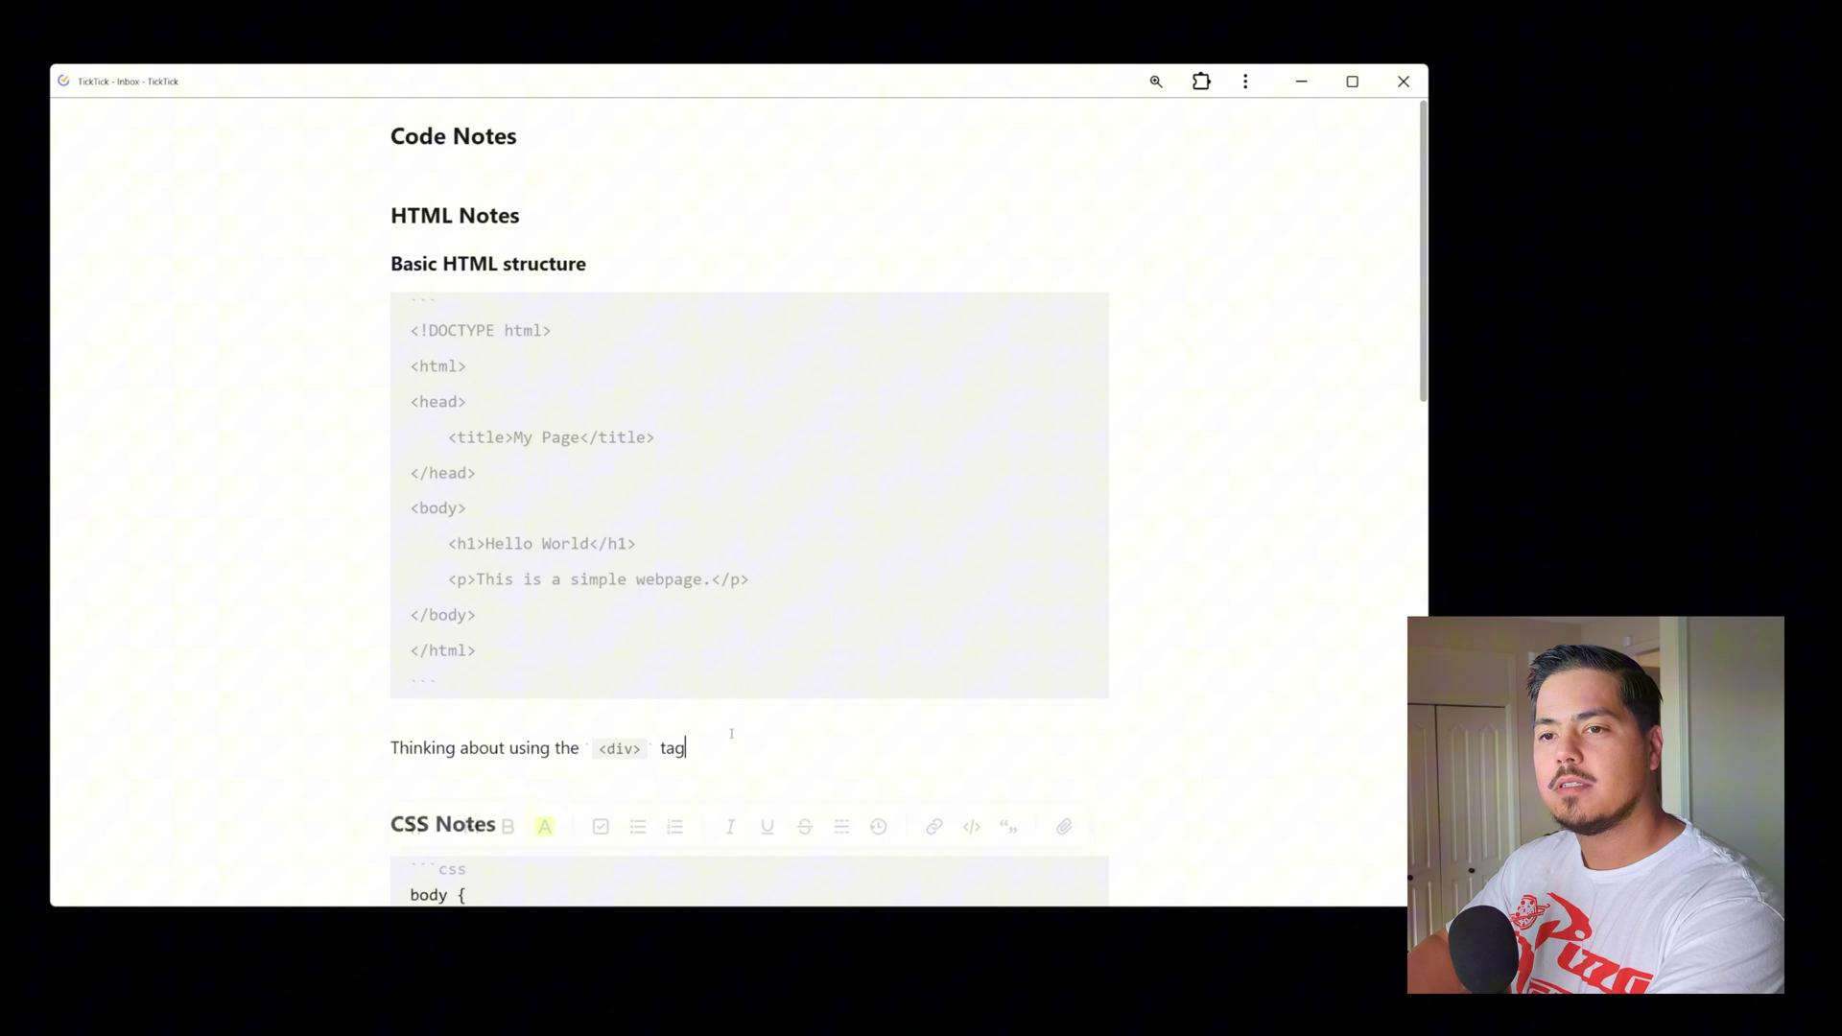
text( in )
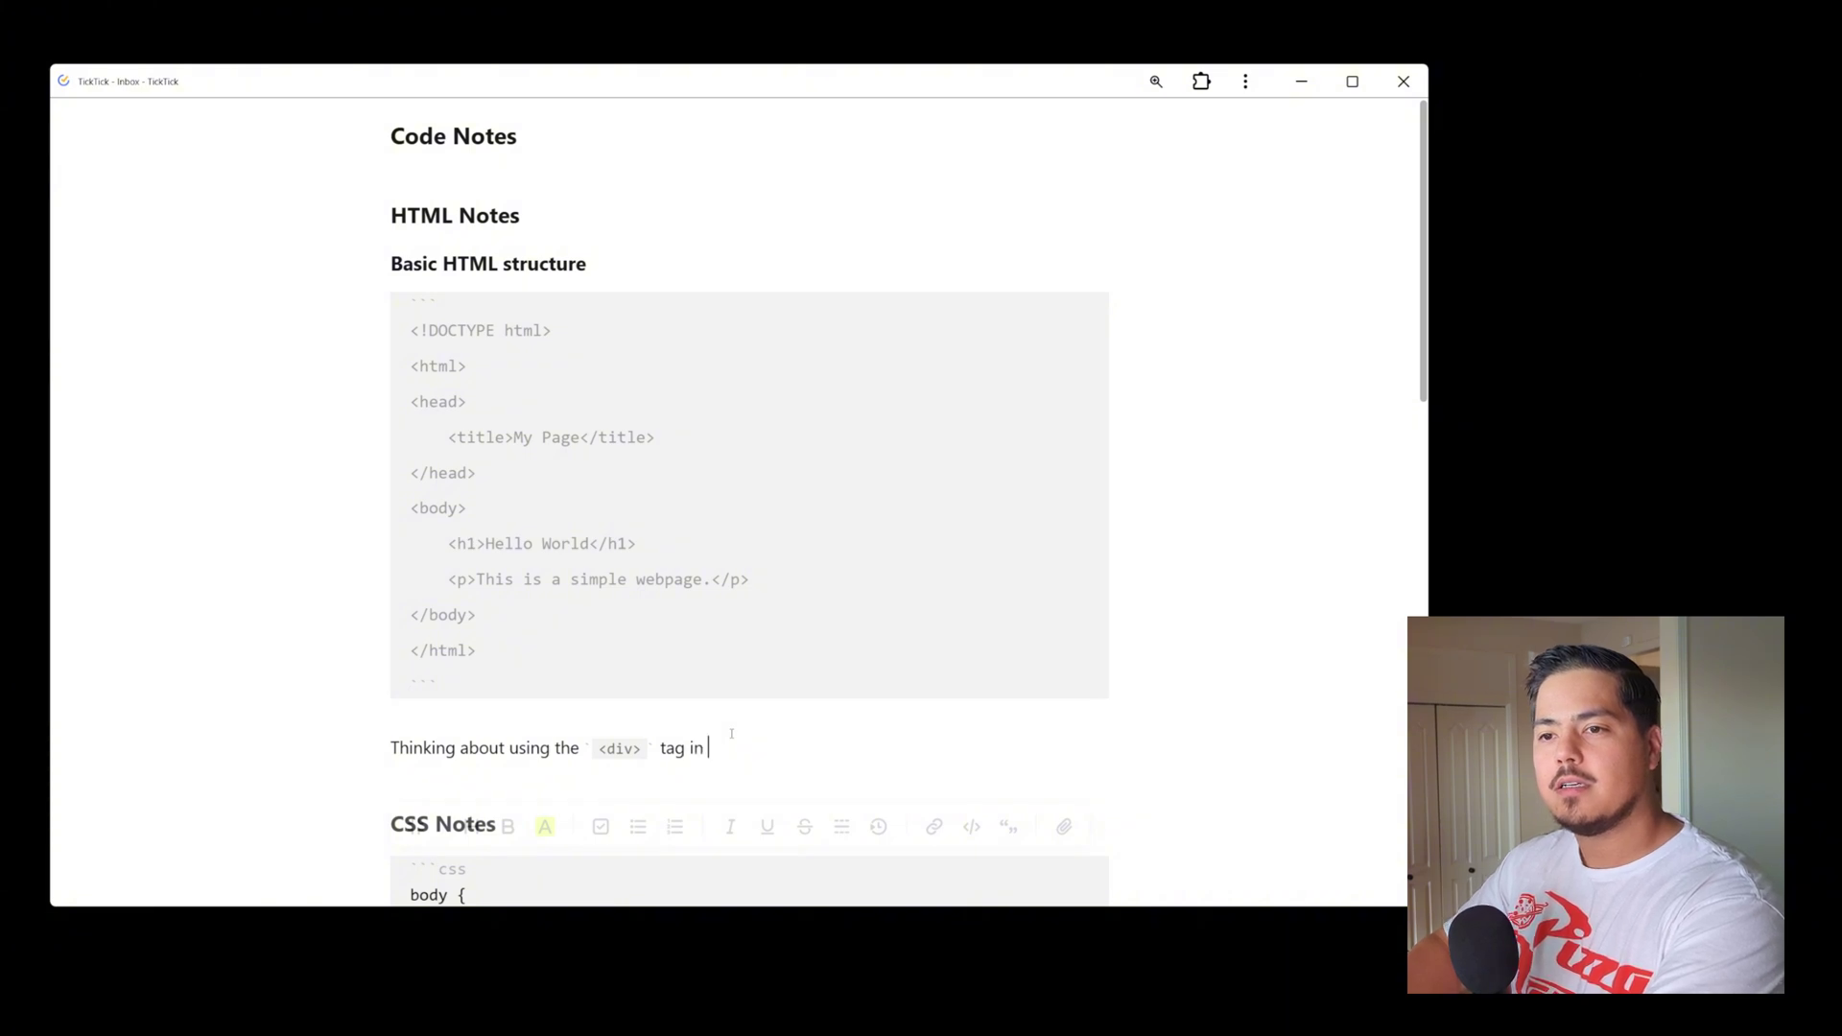
text(my next site.)
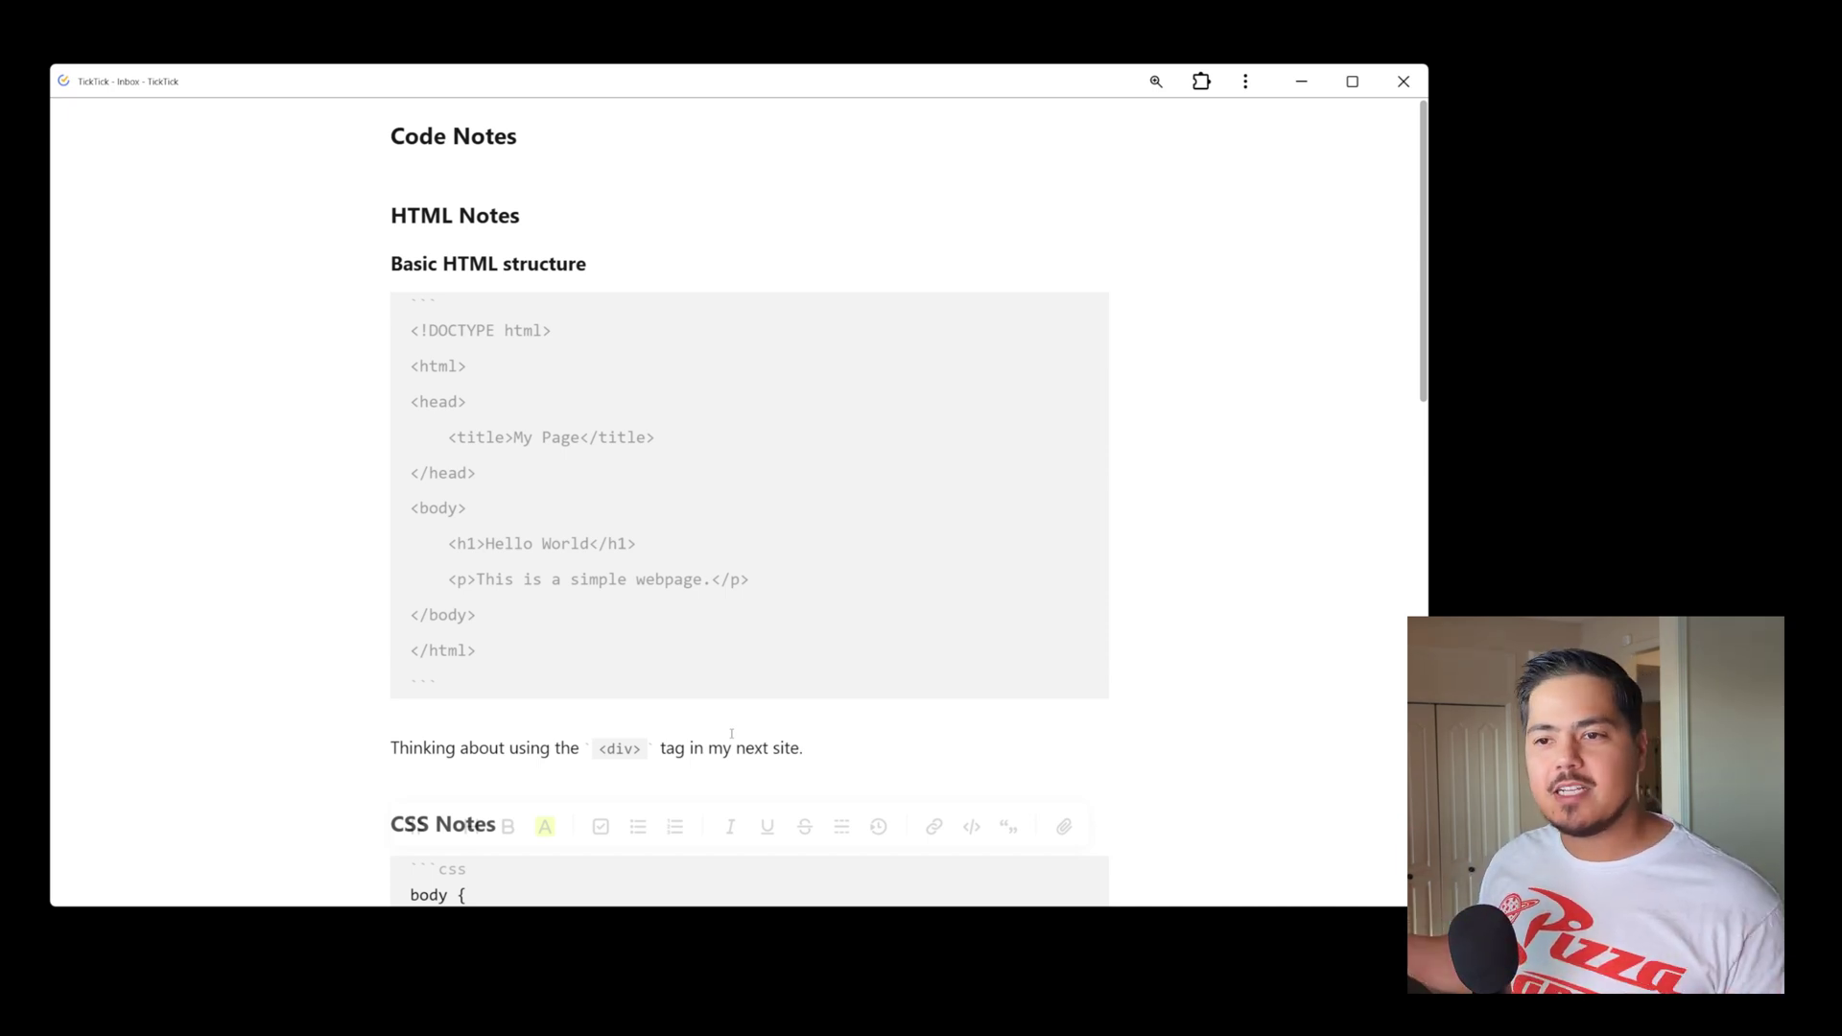
click(592, 749)
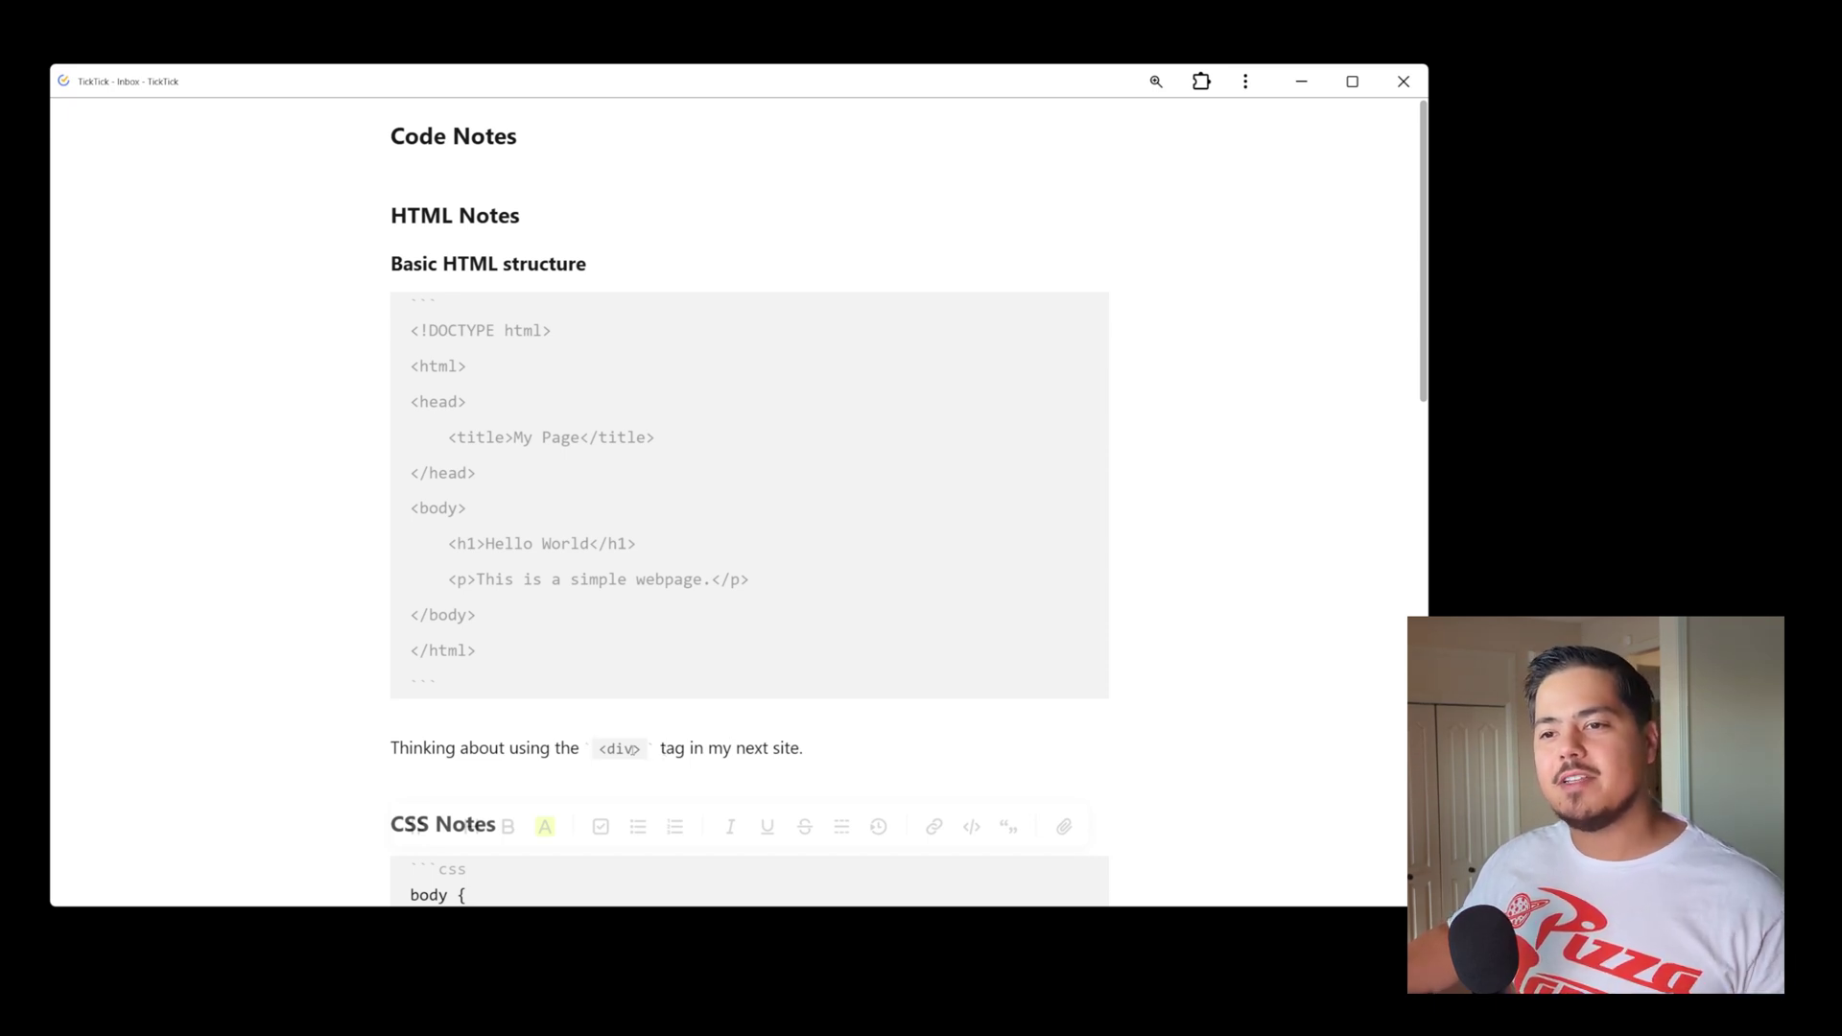
click(812, 750)
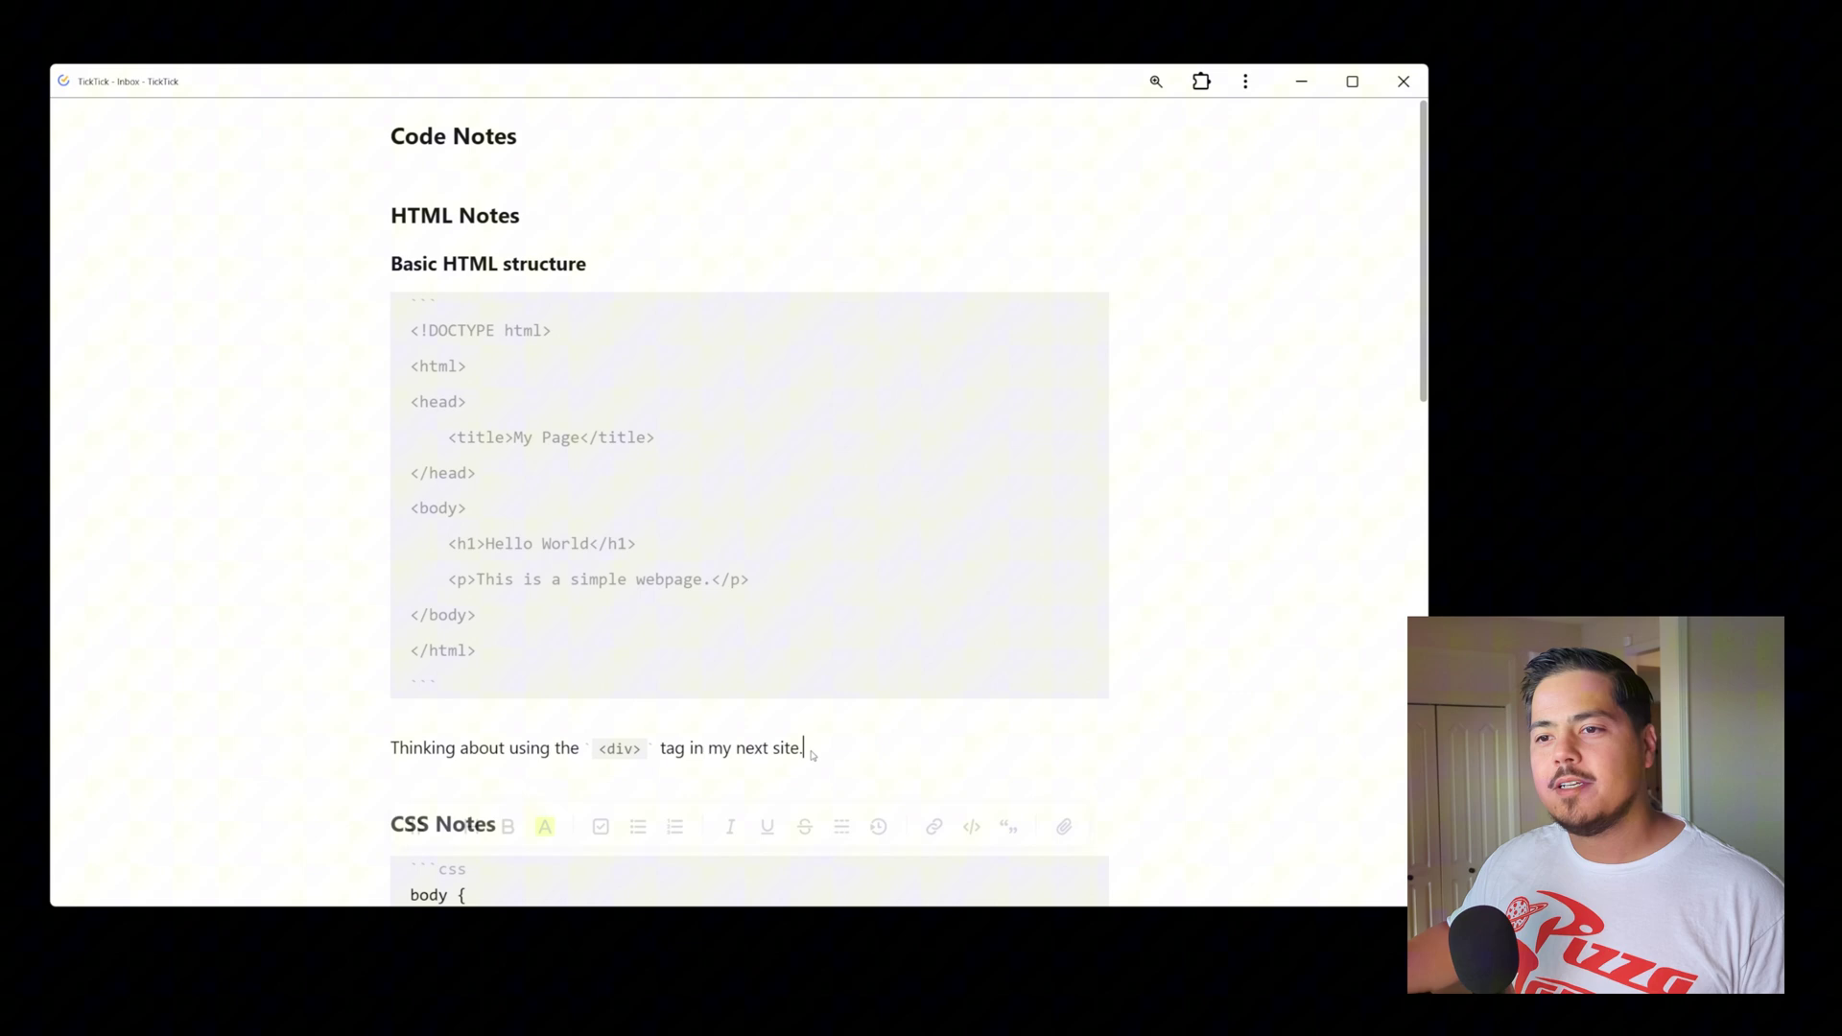